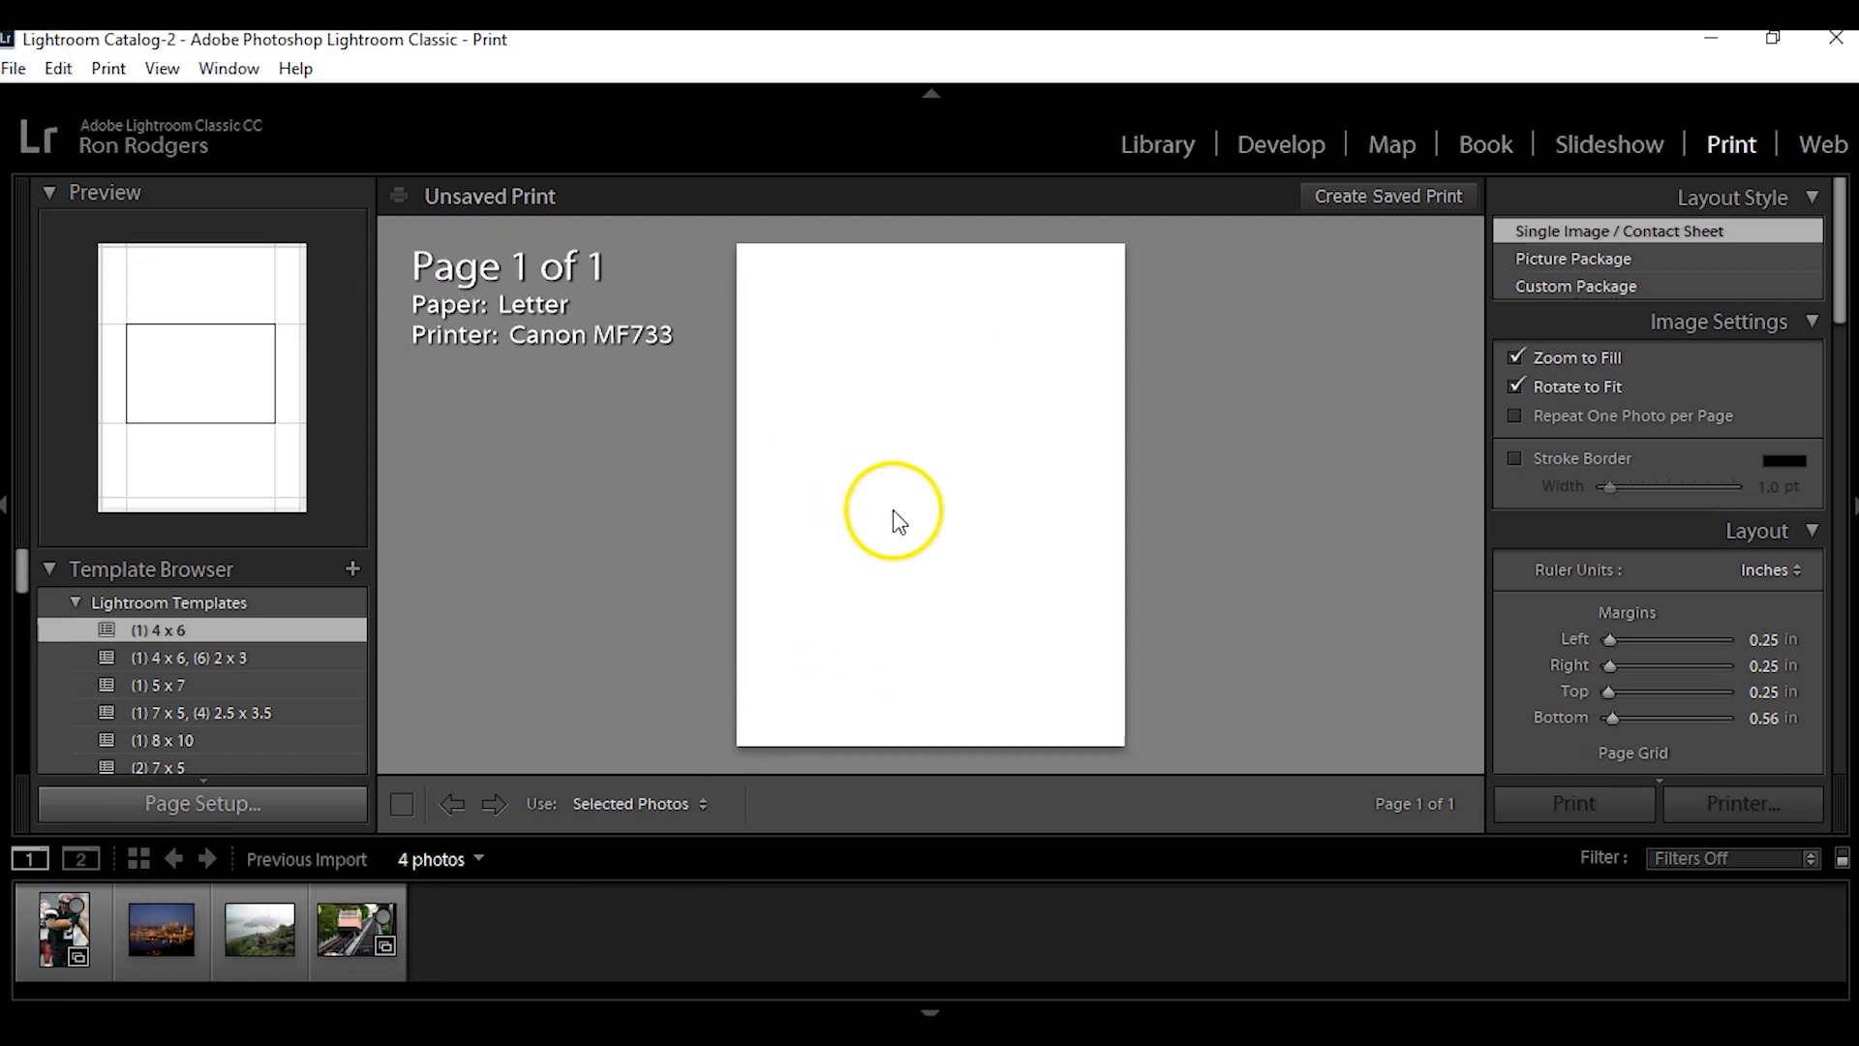
Open the four photos in the Canon Print Studio Pro plug-in and dismiss the new-user guide prompt so it does not show again.
left_click(14, 68)
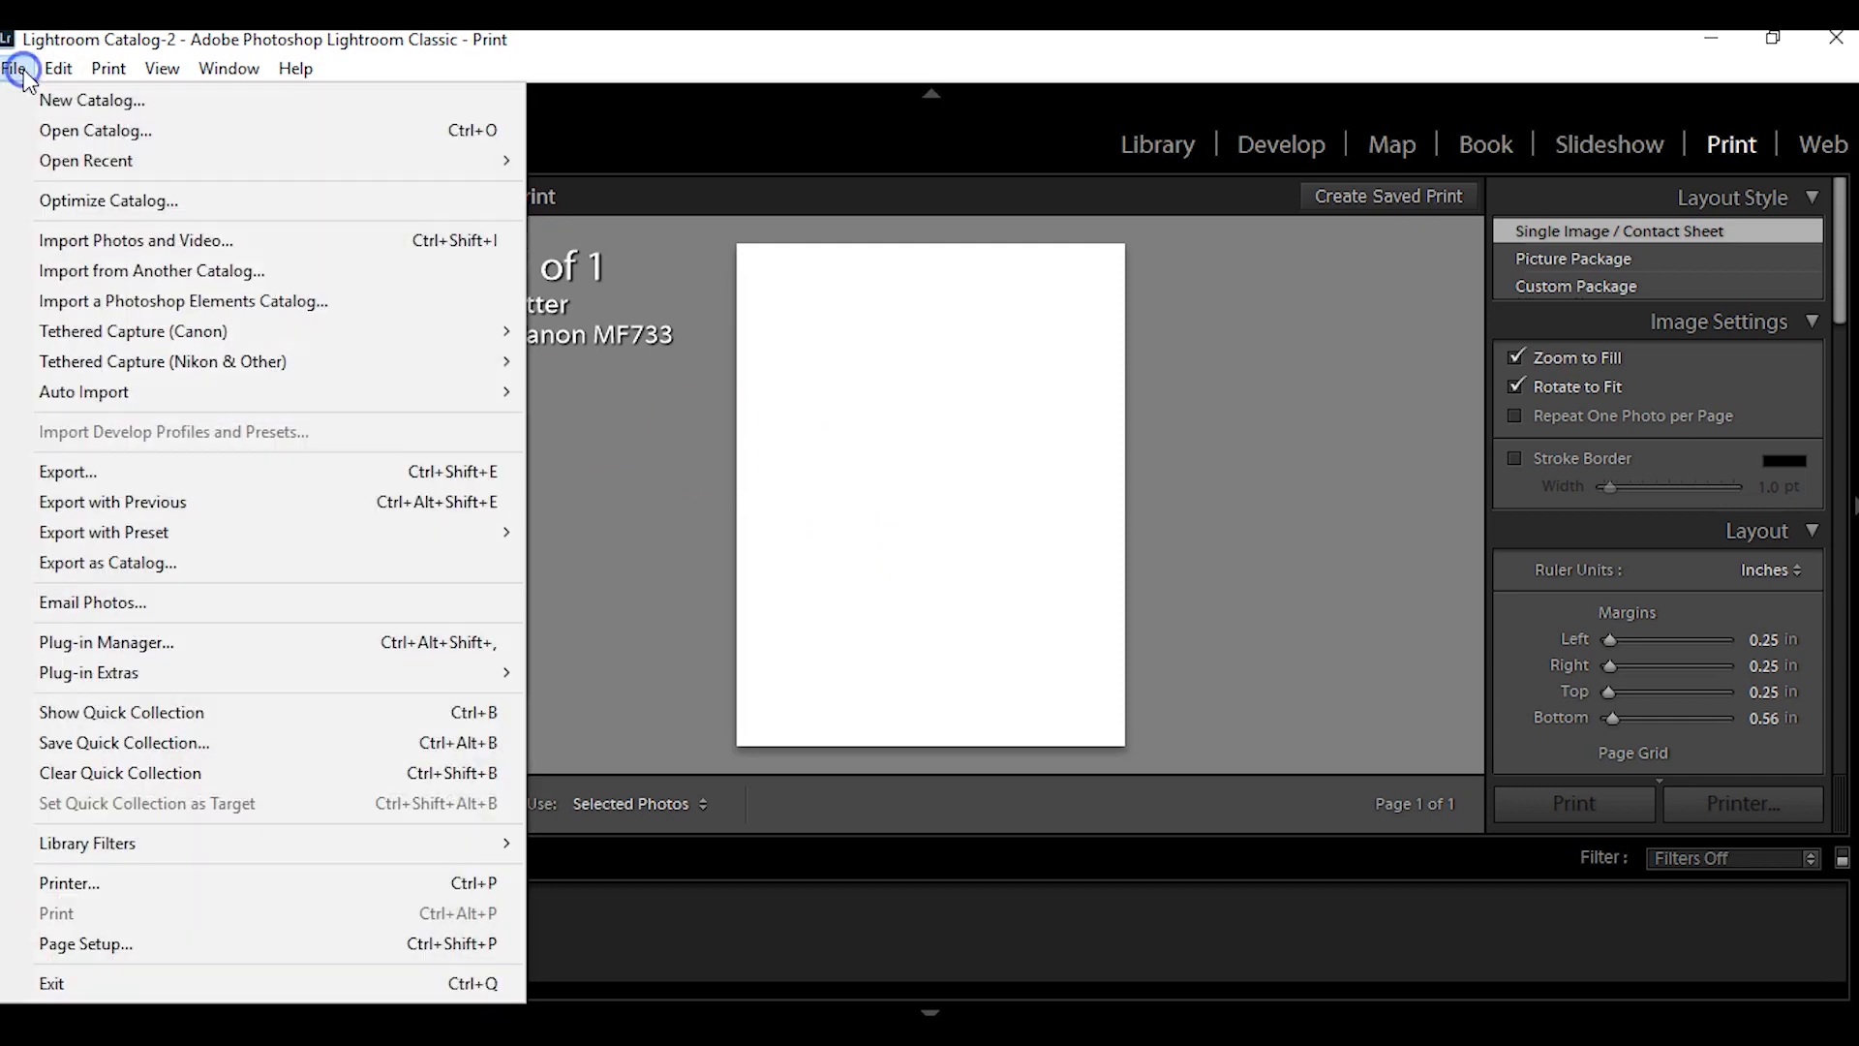
mouse_move(164, 678)
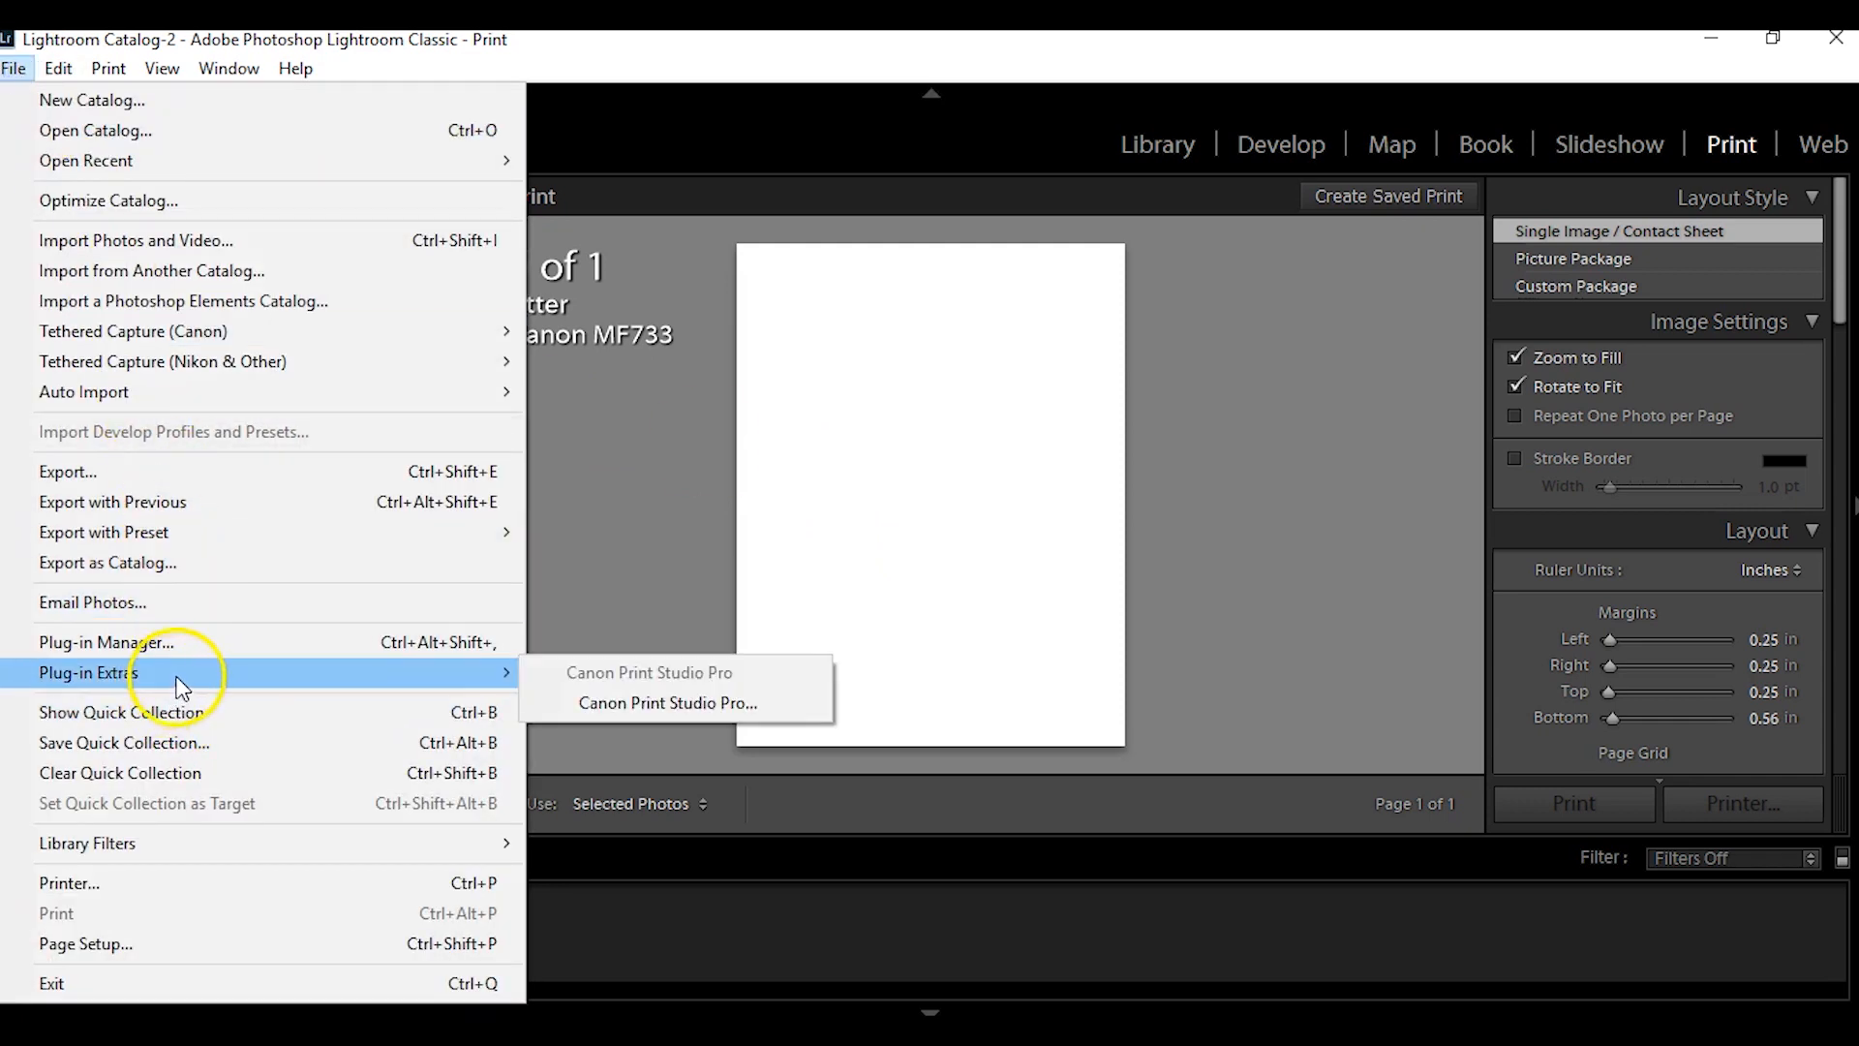
left_click(673, 712)
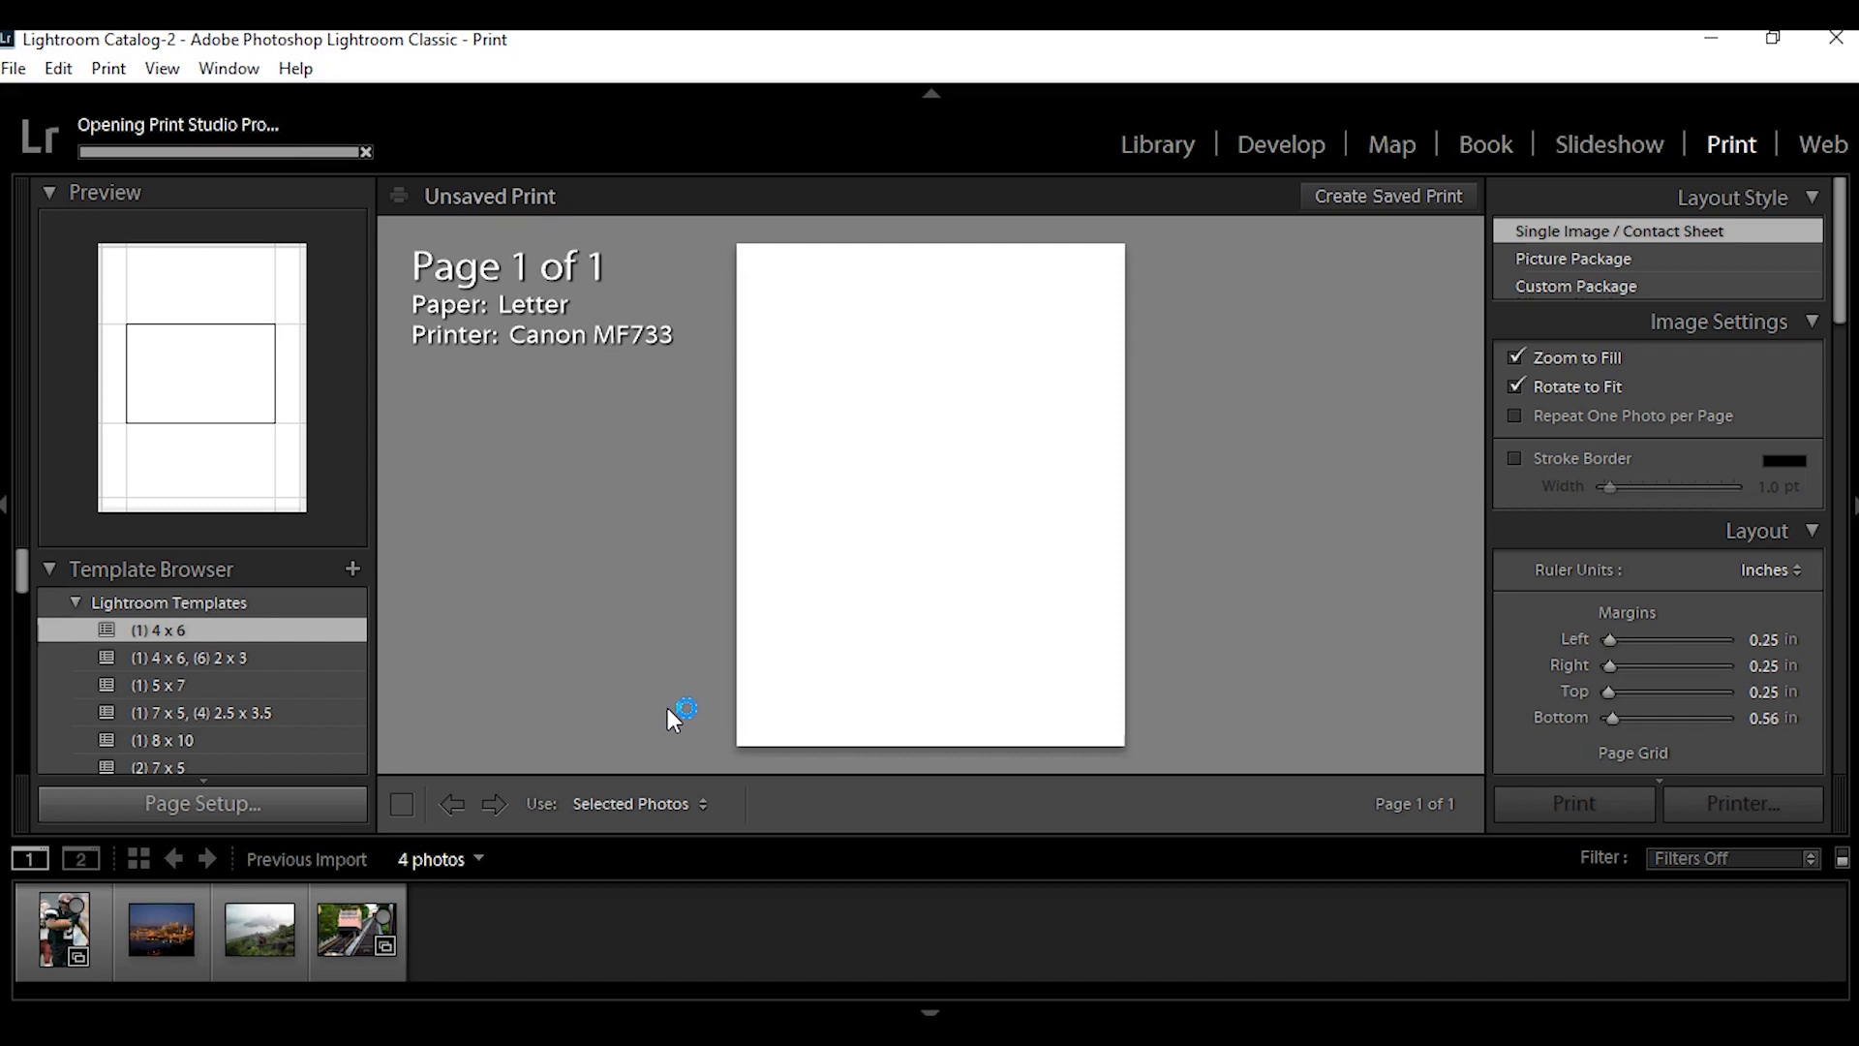
left_click(1149, 647)
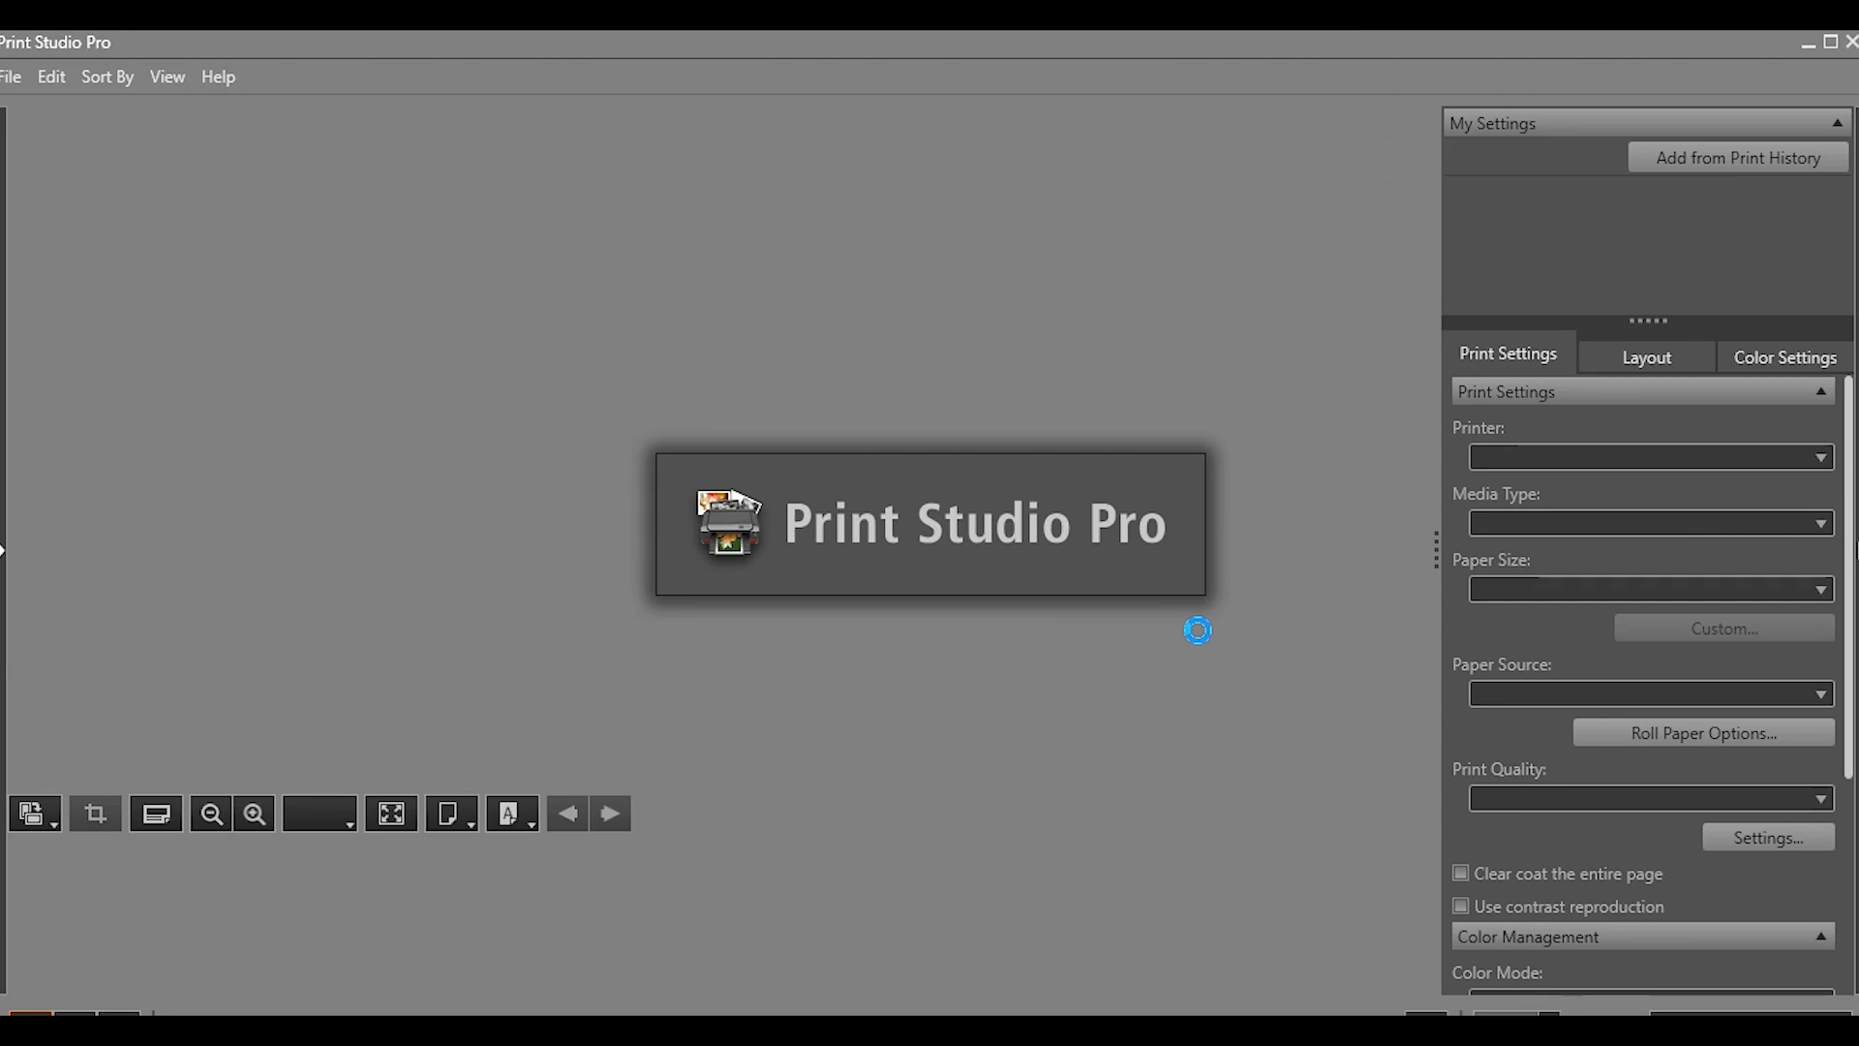
left_click(1180, 662)
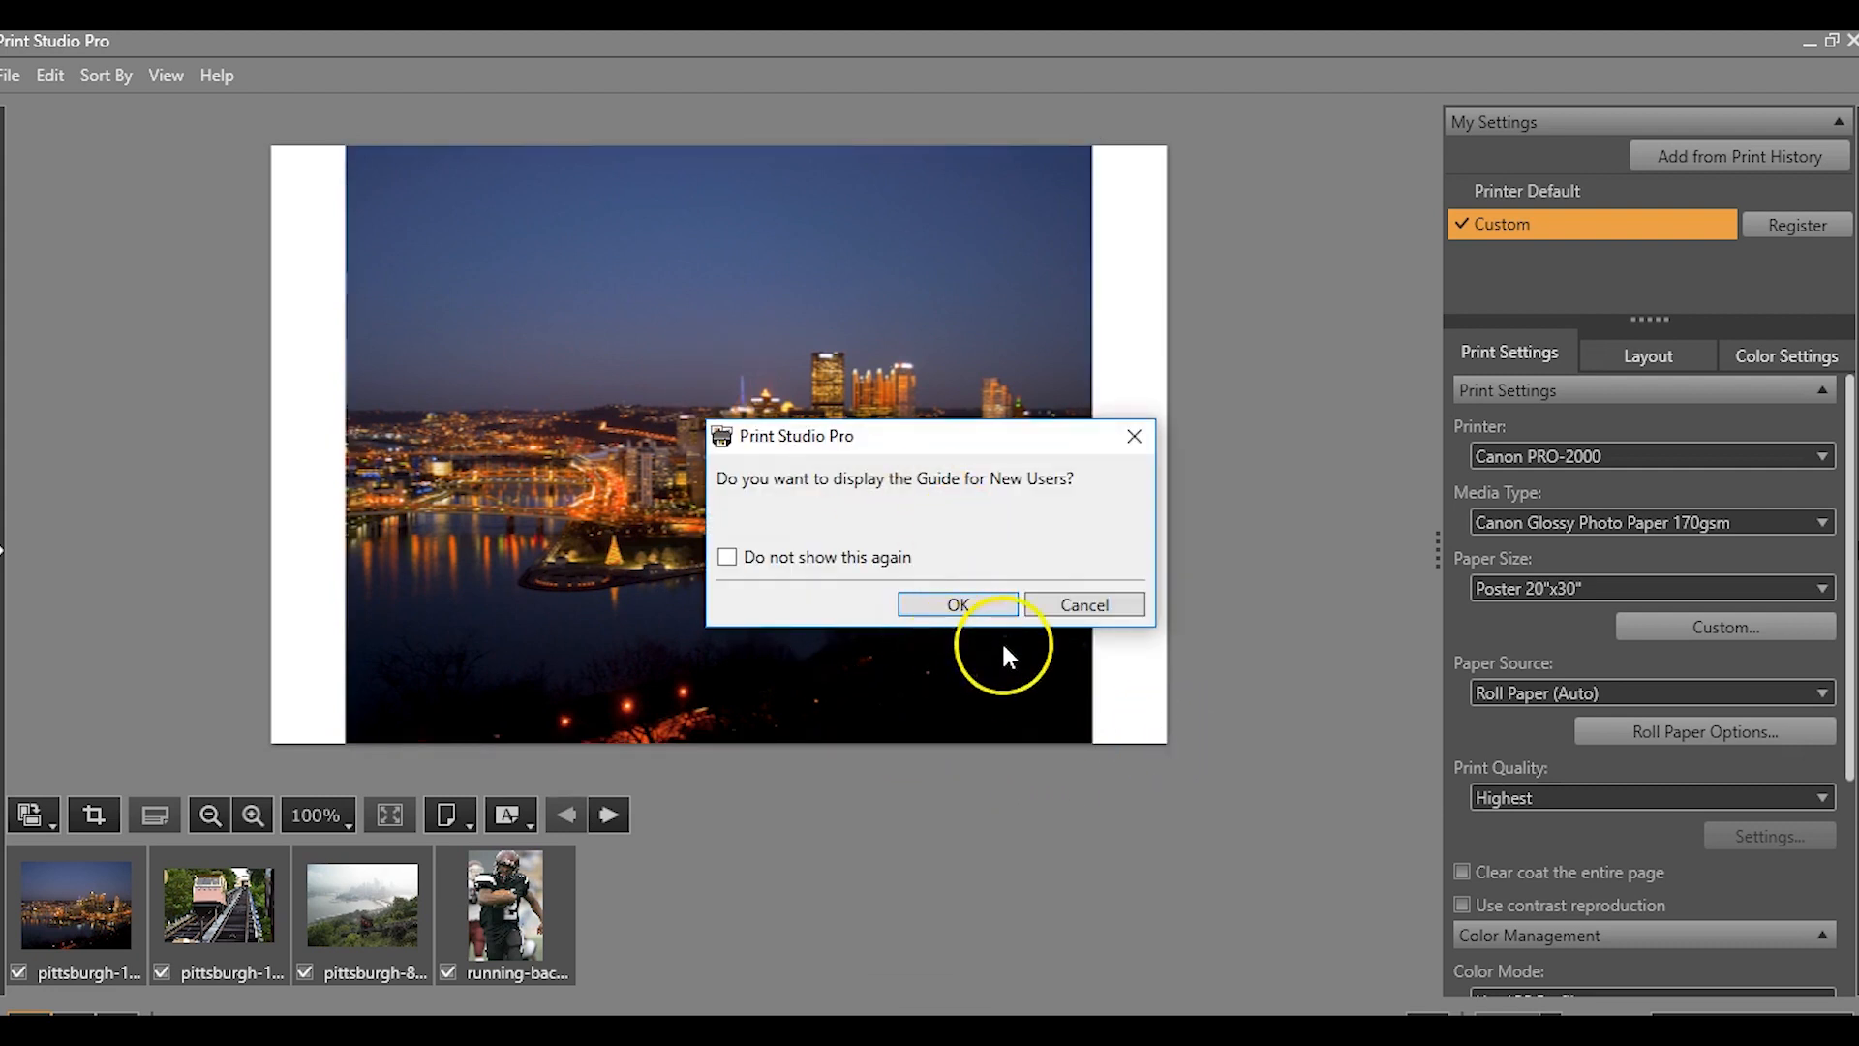
left_click(727, 558)
left_click(1134, 436)
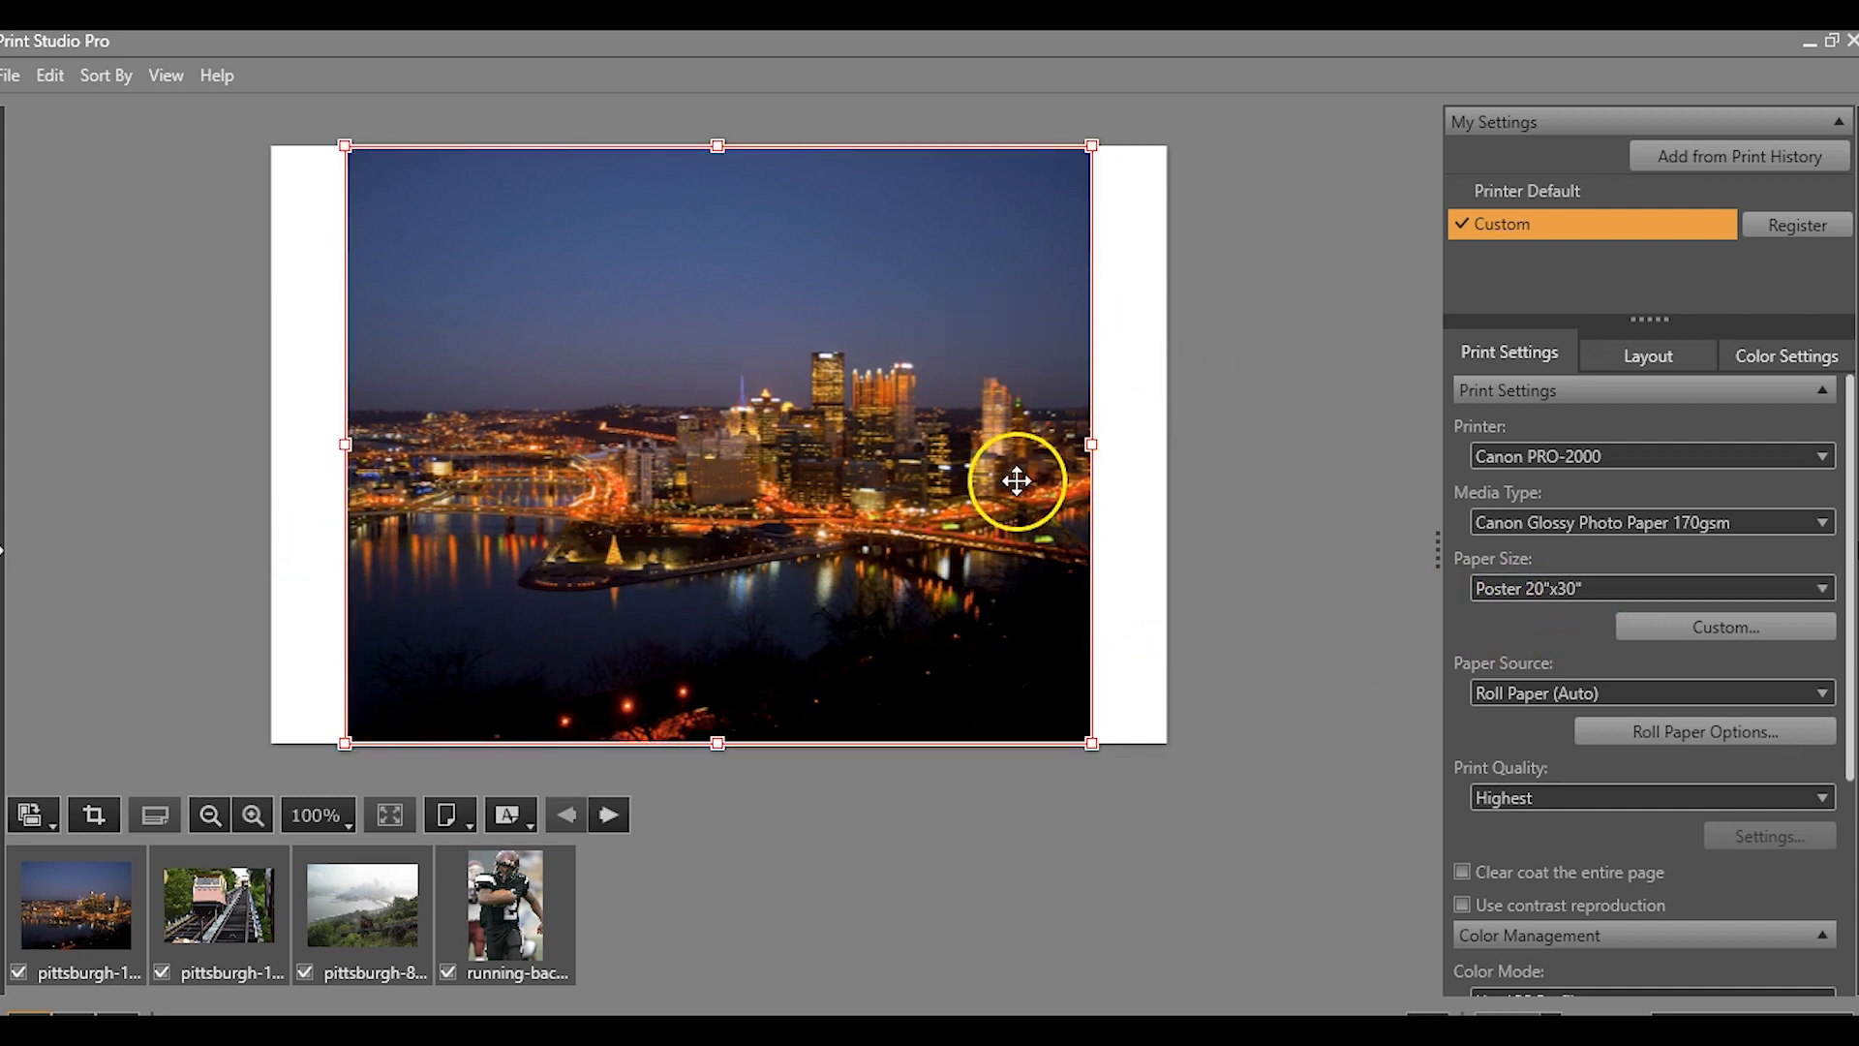
Exclude the three Pittsburgh photos from the print job, keeping only the running-back photo.
left_click(18, 972)
left_click(258, 902)
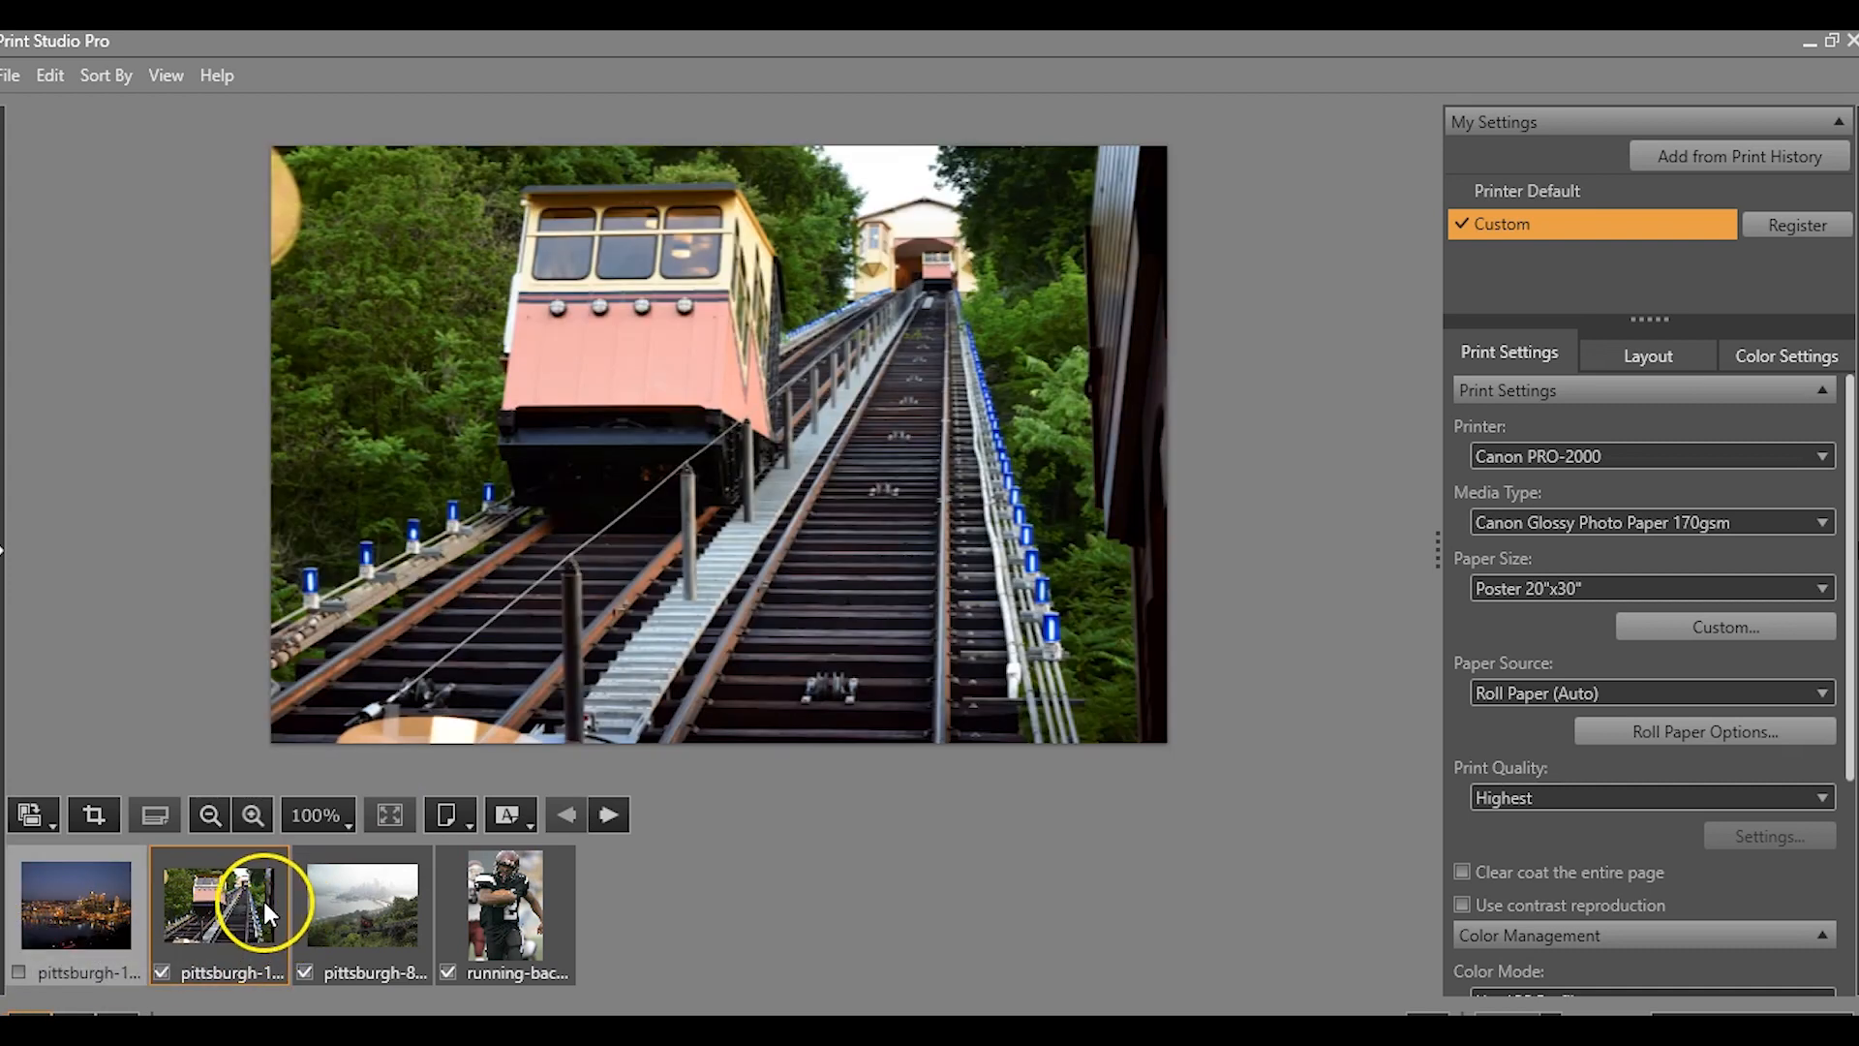
left_click(161, 972)
left_click(335, 921)
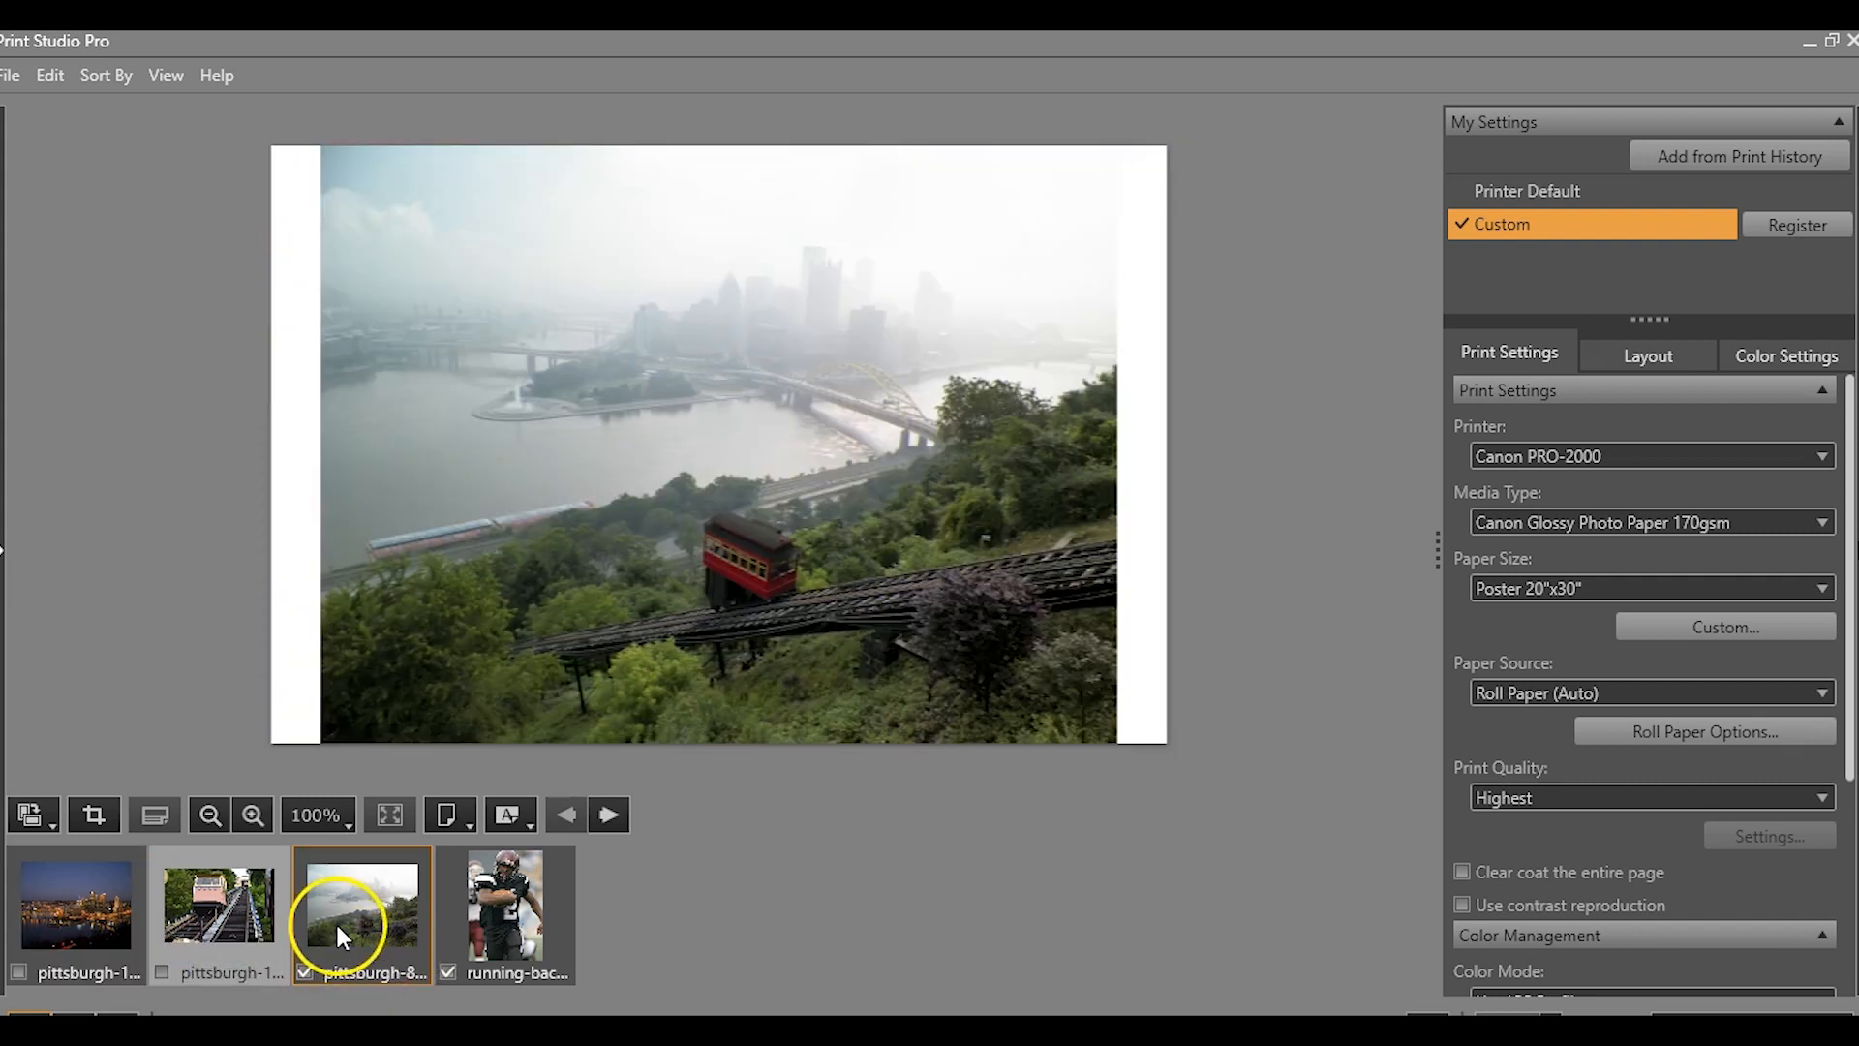
left_click(306, 972)
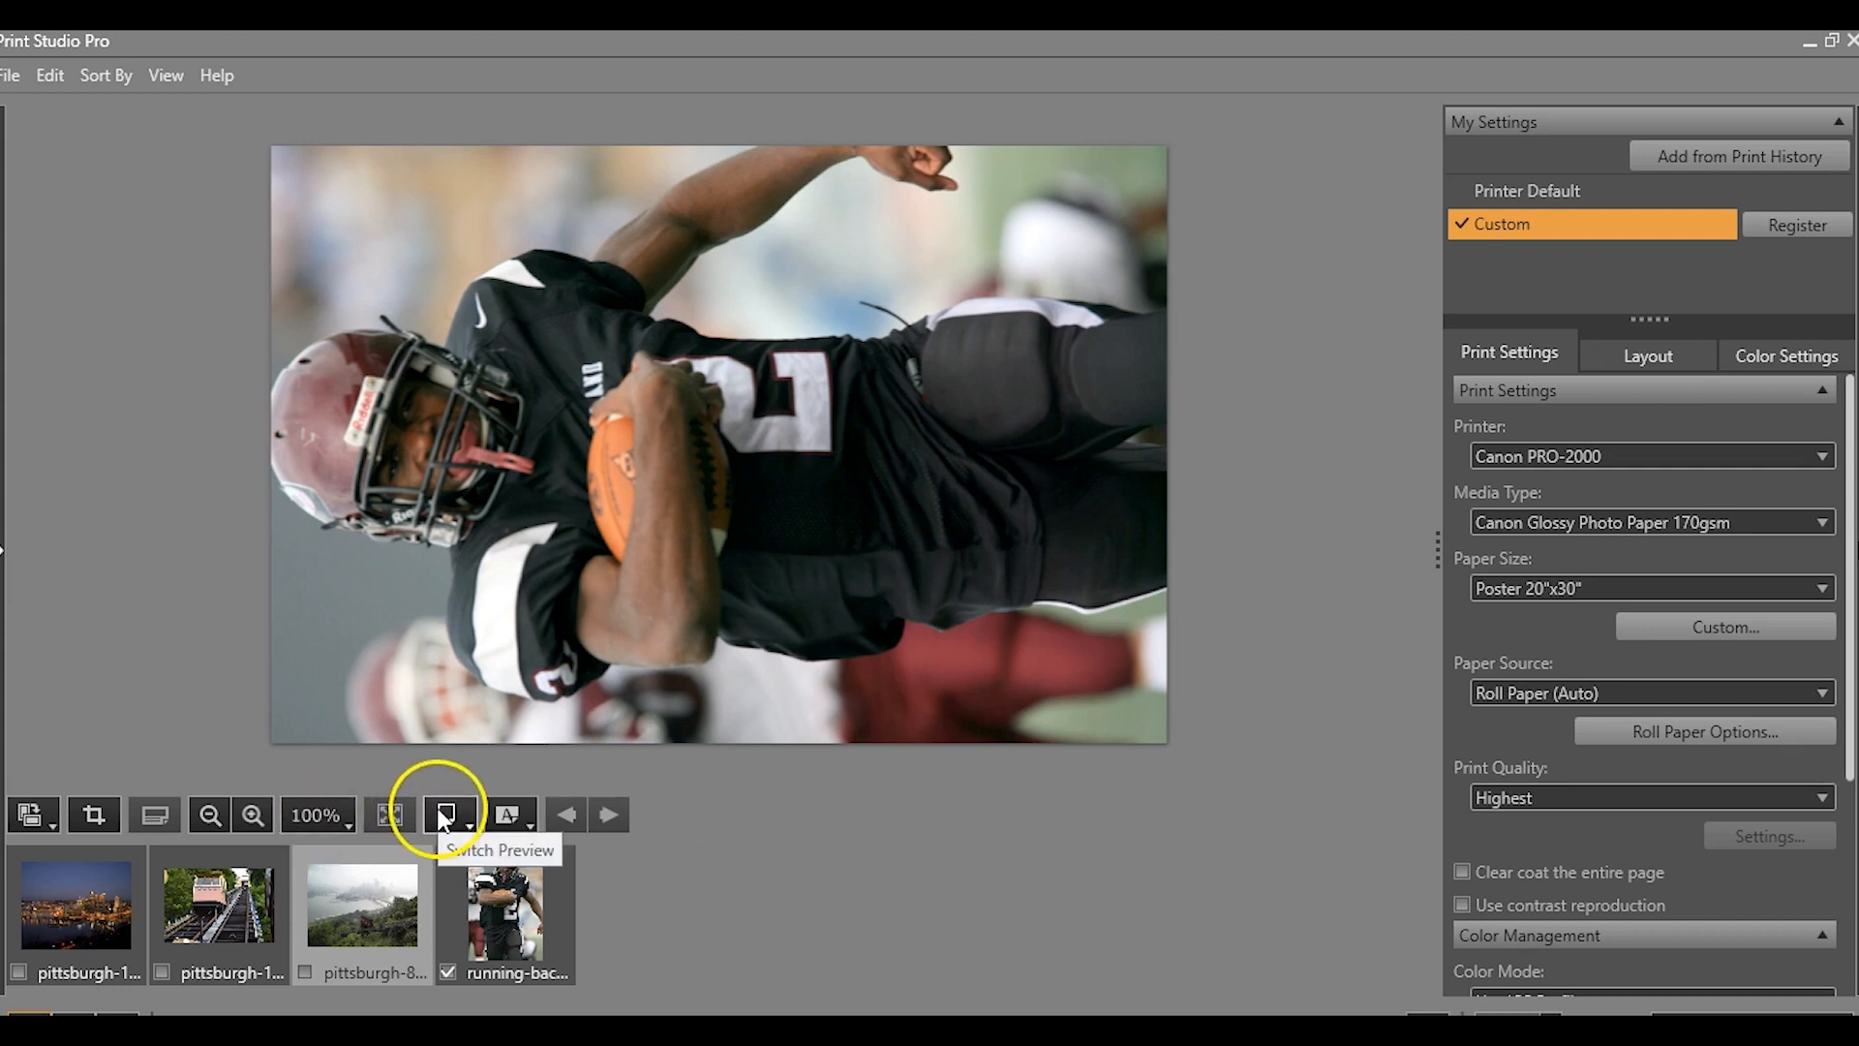
Switch the page preview of the running-back photo to vertical display.
left_click(511, 819)
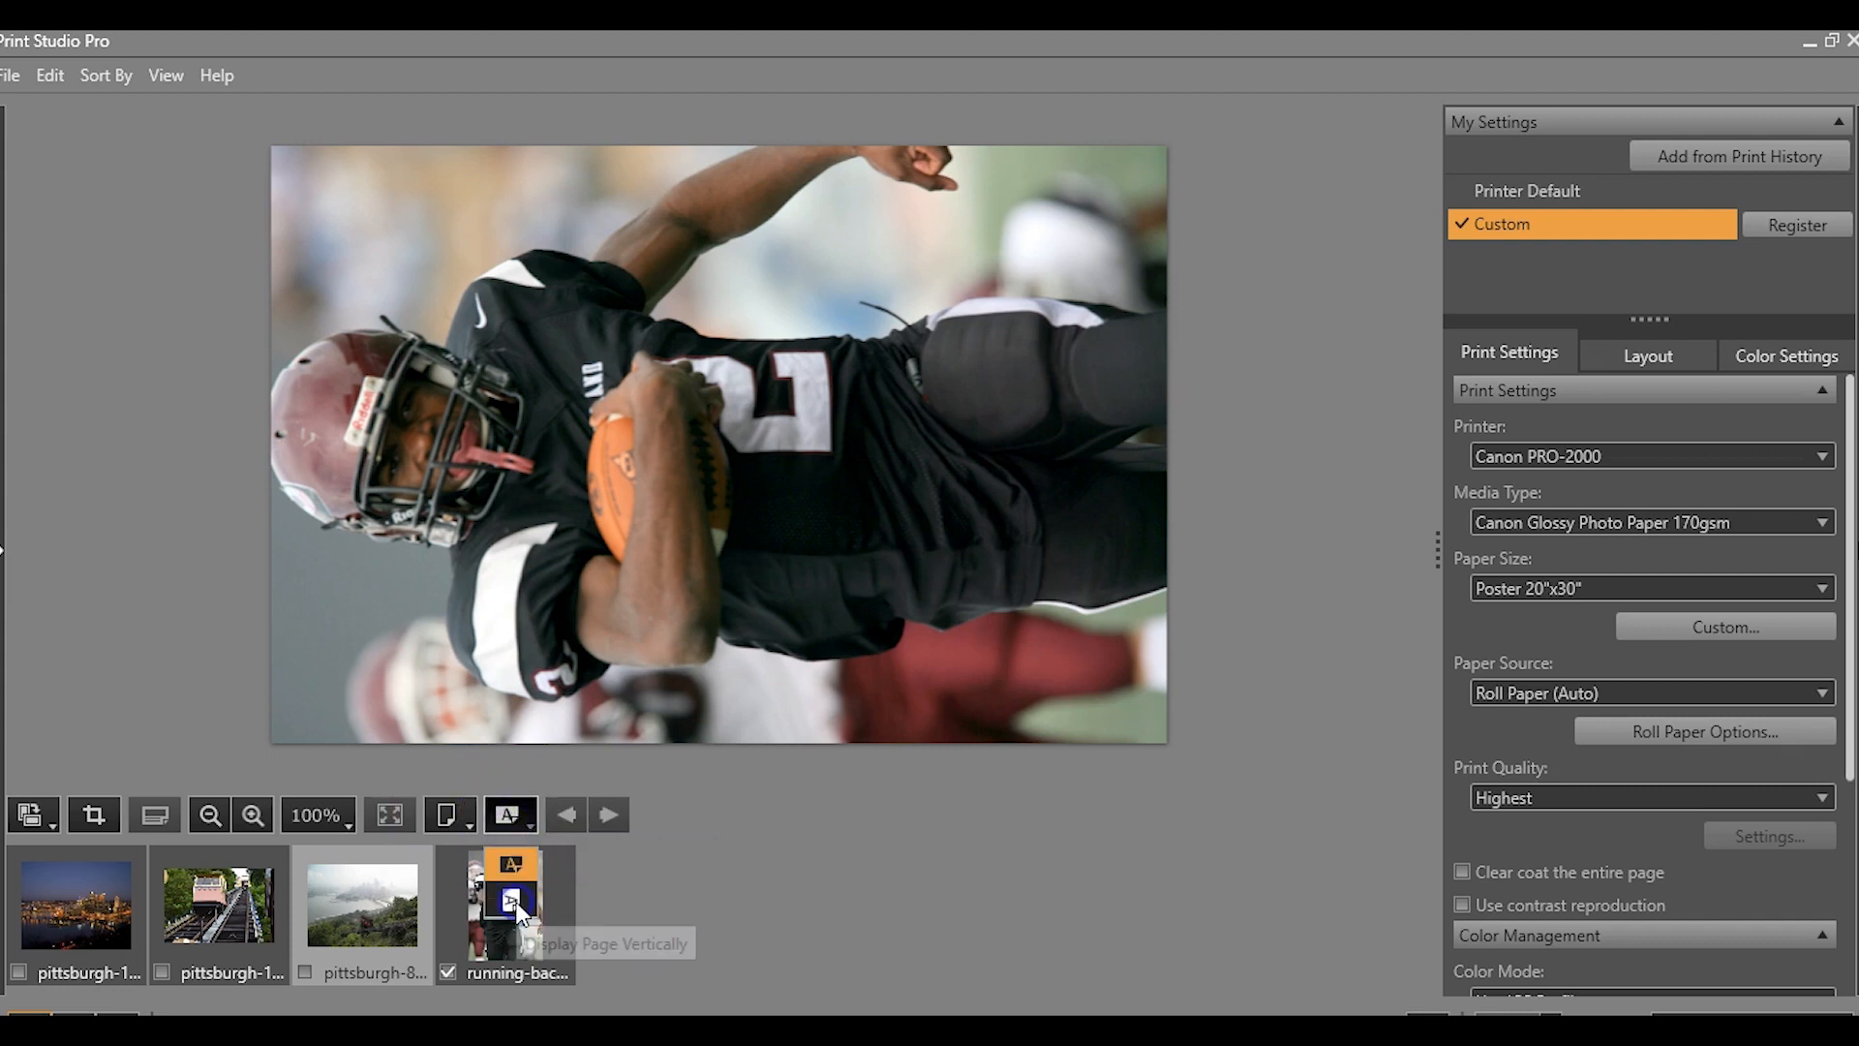
left_click(518, 909)
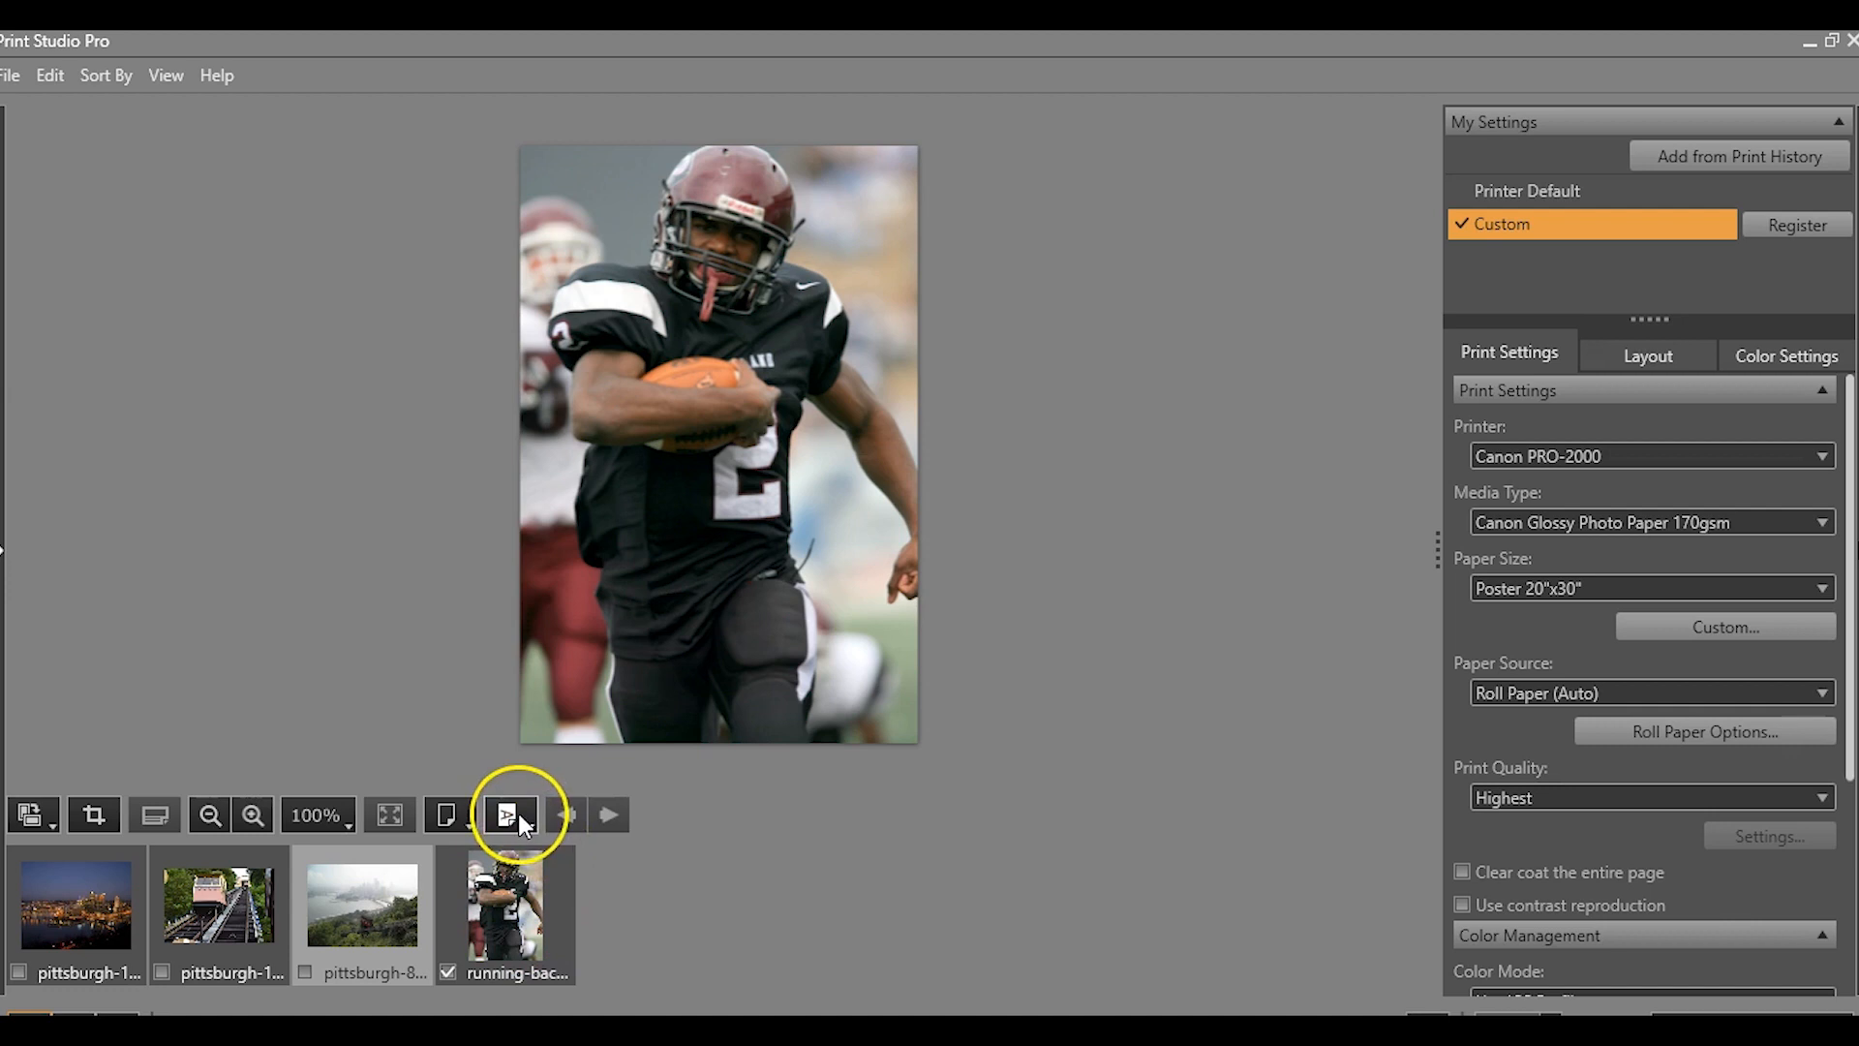
left_click(786, 560)
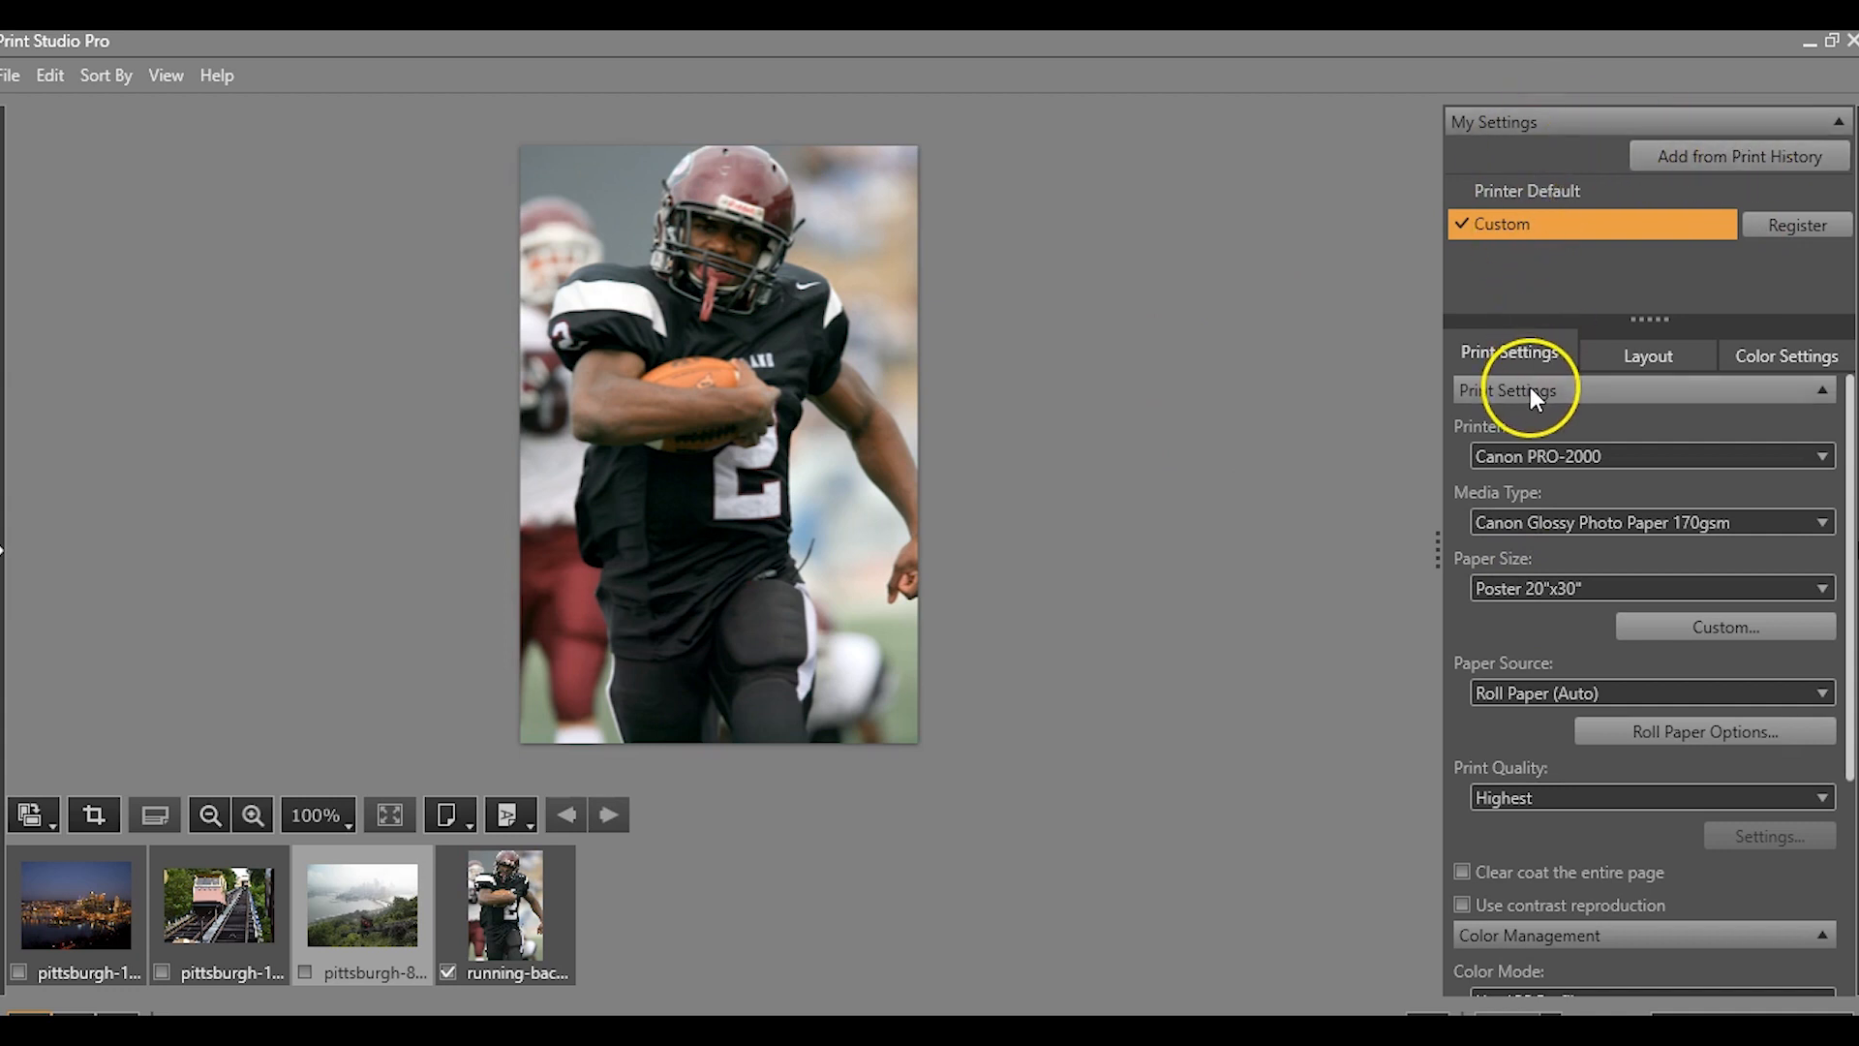
Review the available printers, media types and paper sizes, keeping Canon Glossy Photo Paper 170gsm and Poster 20"x30".
left_click(1497, 457)
left_click(1501, 455)
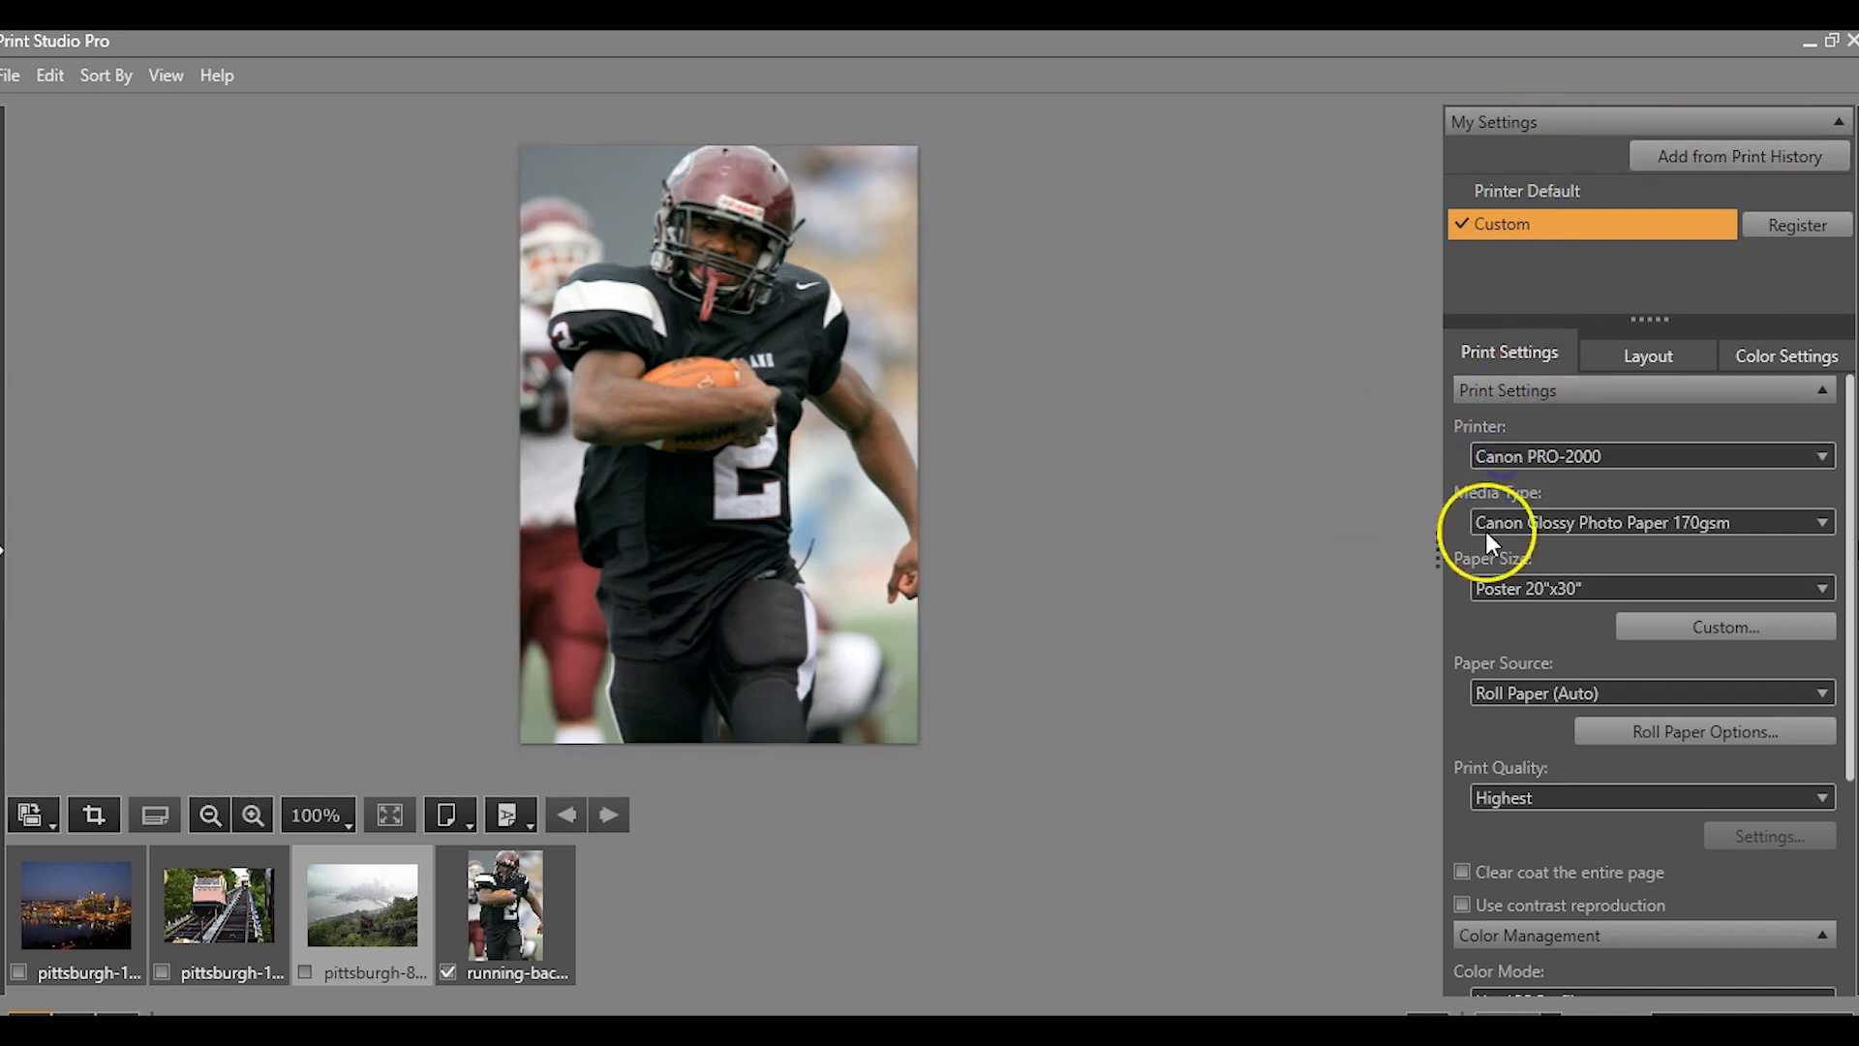
left_click(1596, 527)
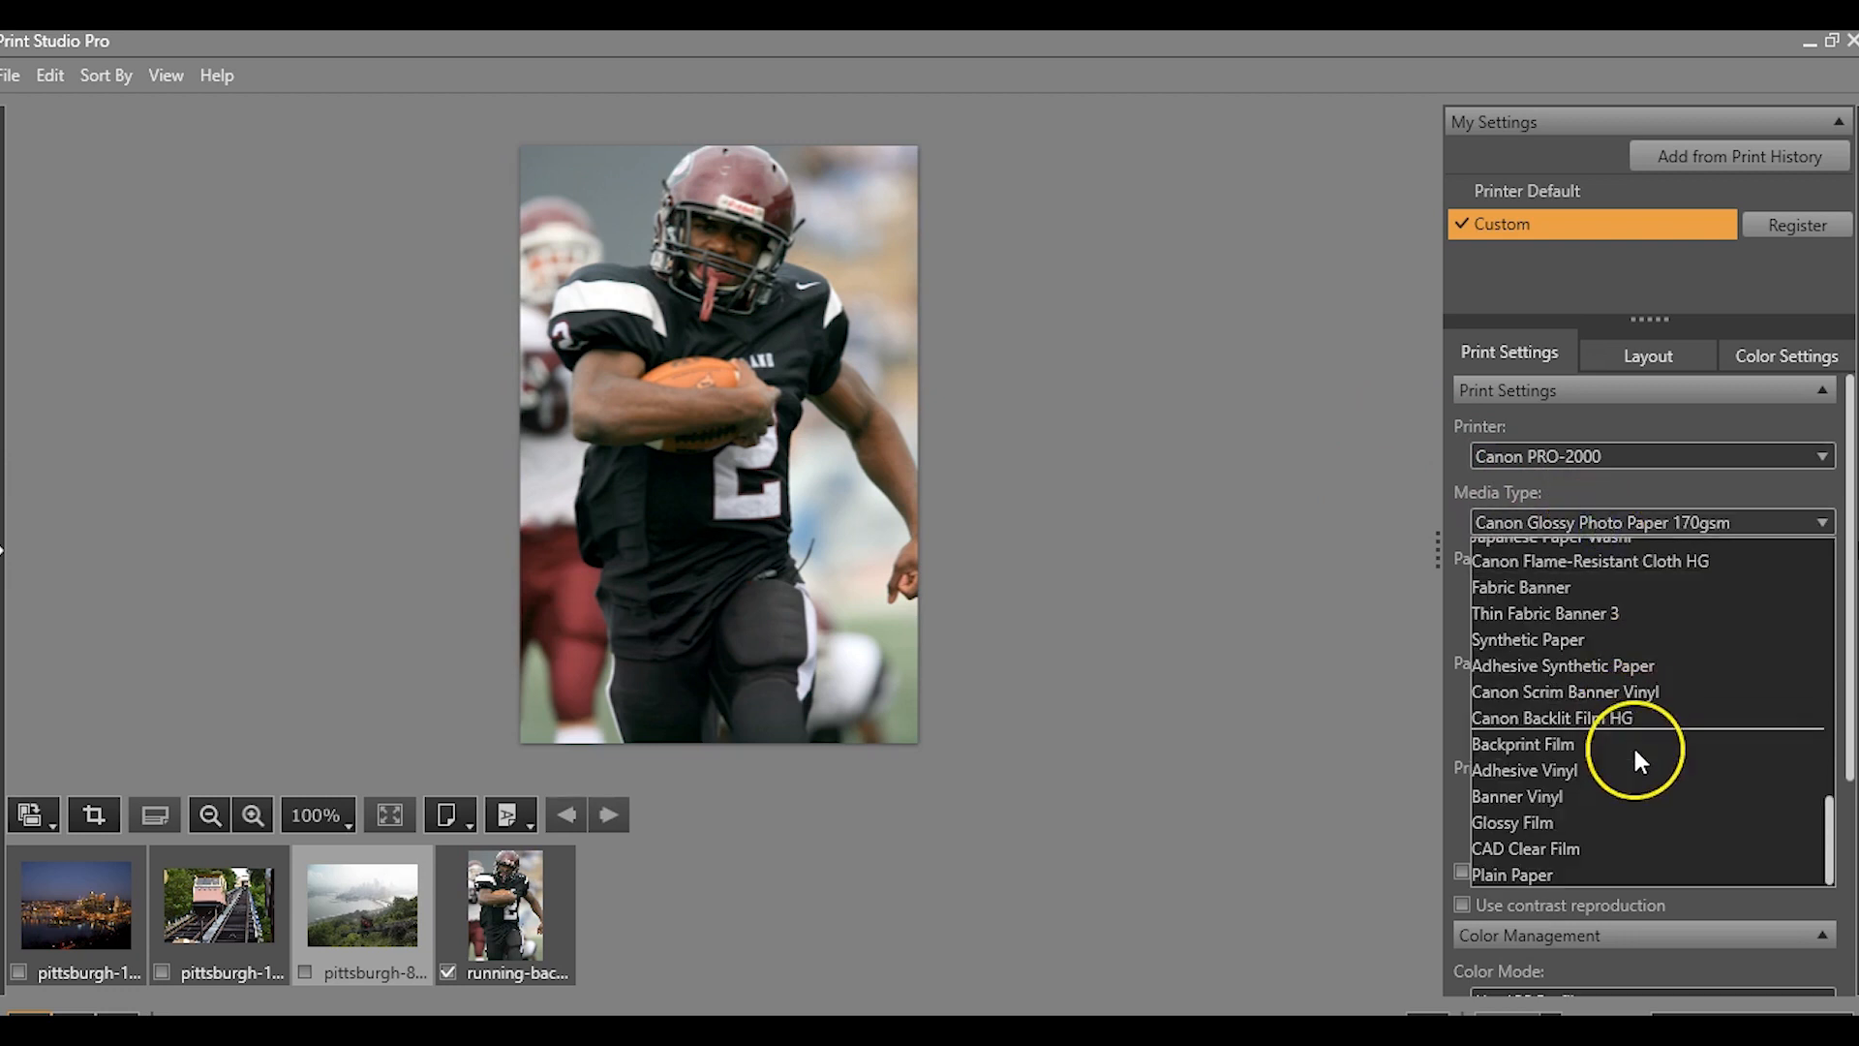
scroll(1635, 840, "up", 5)
scroll(1633, 796, "up", 2)
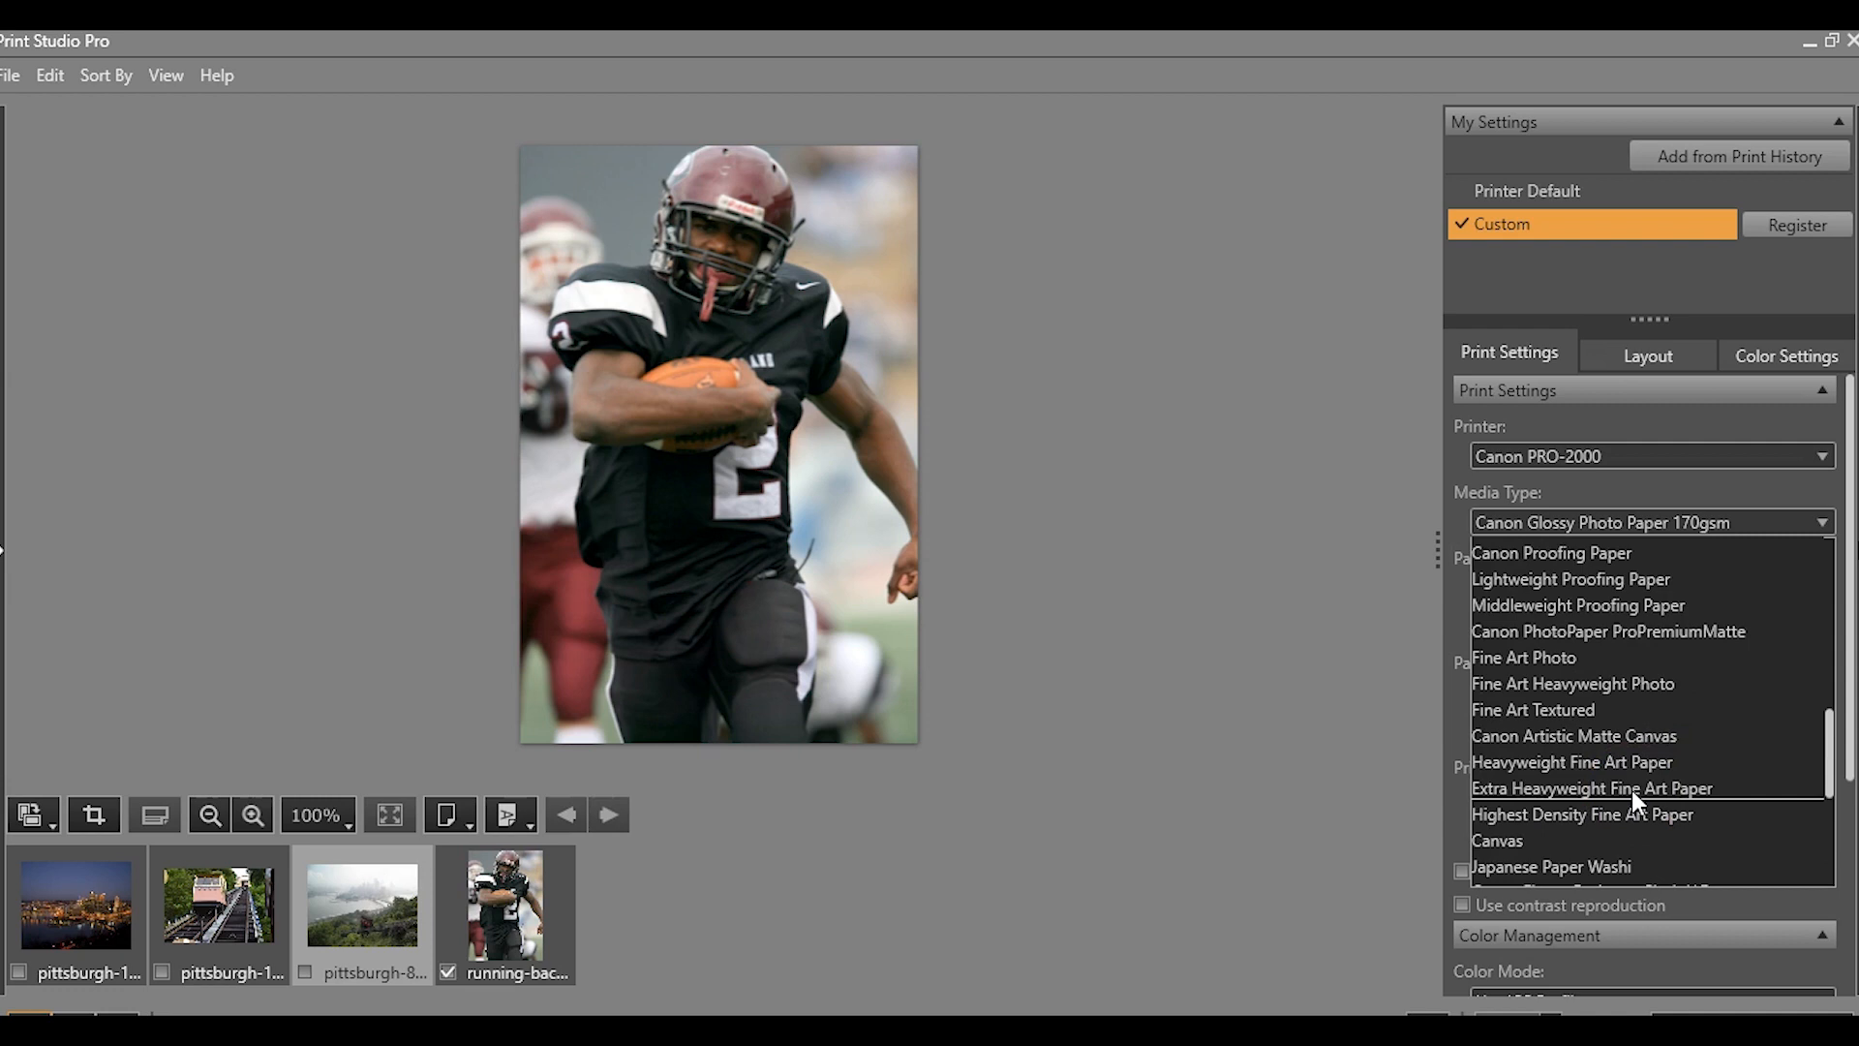
scroll(1631, 791, "up", 6)
scroll(1630, 791, "up", 4)
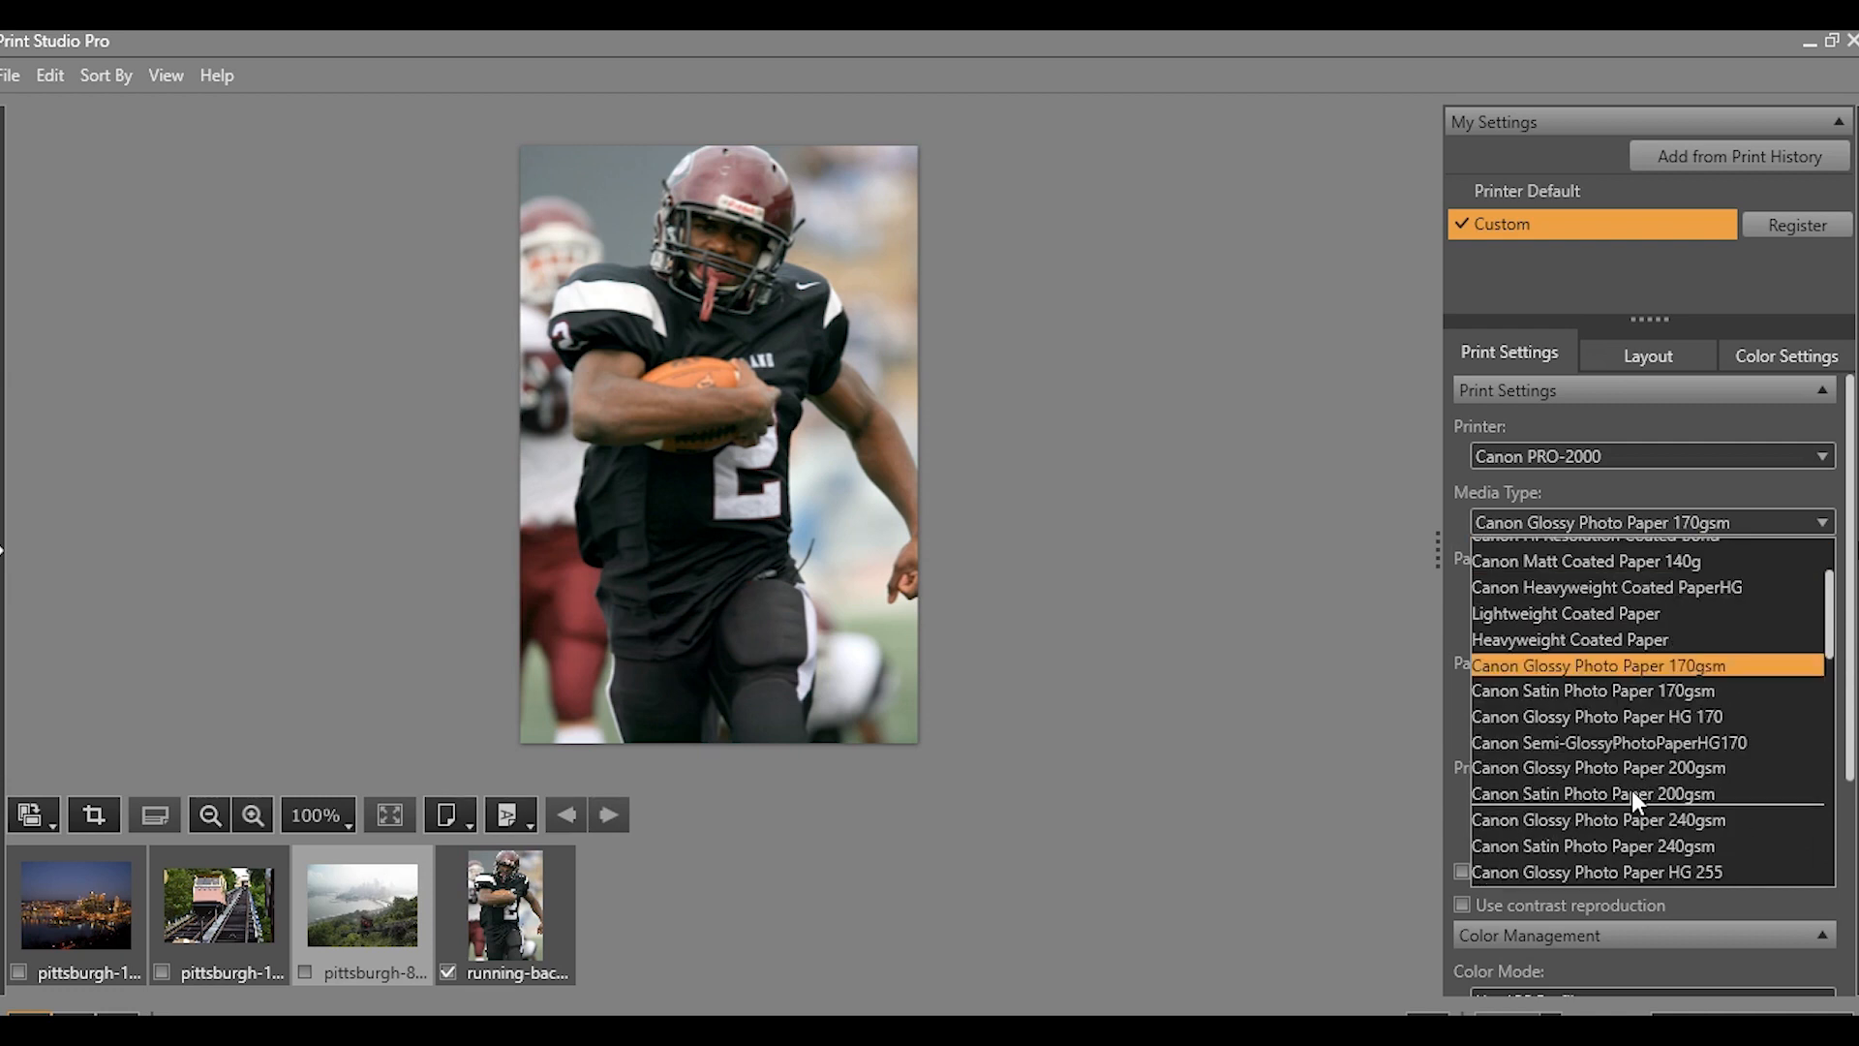
left_click(1635, 620)
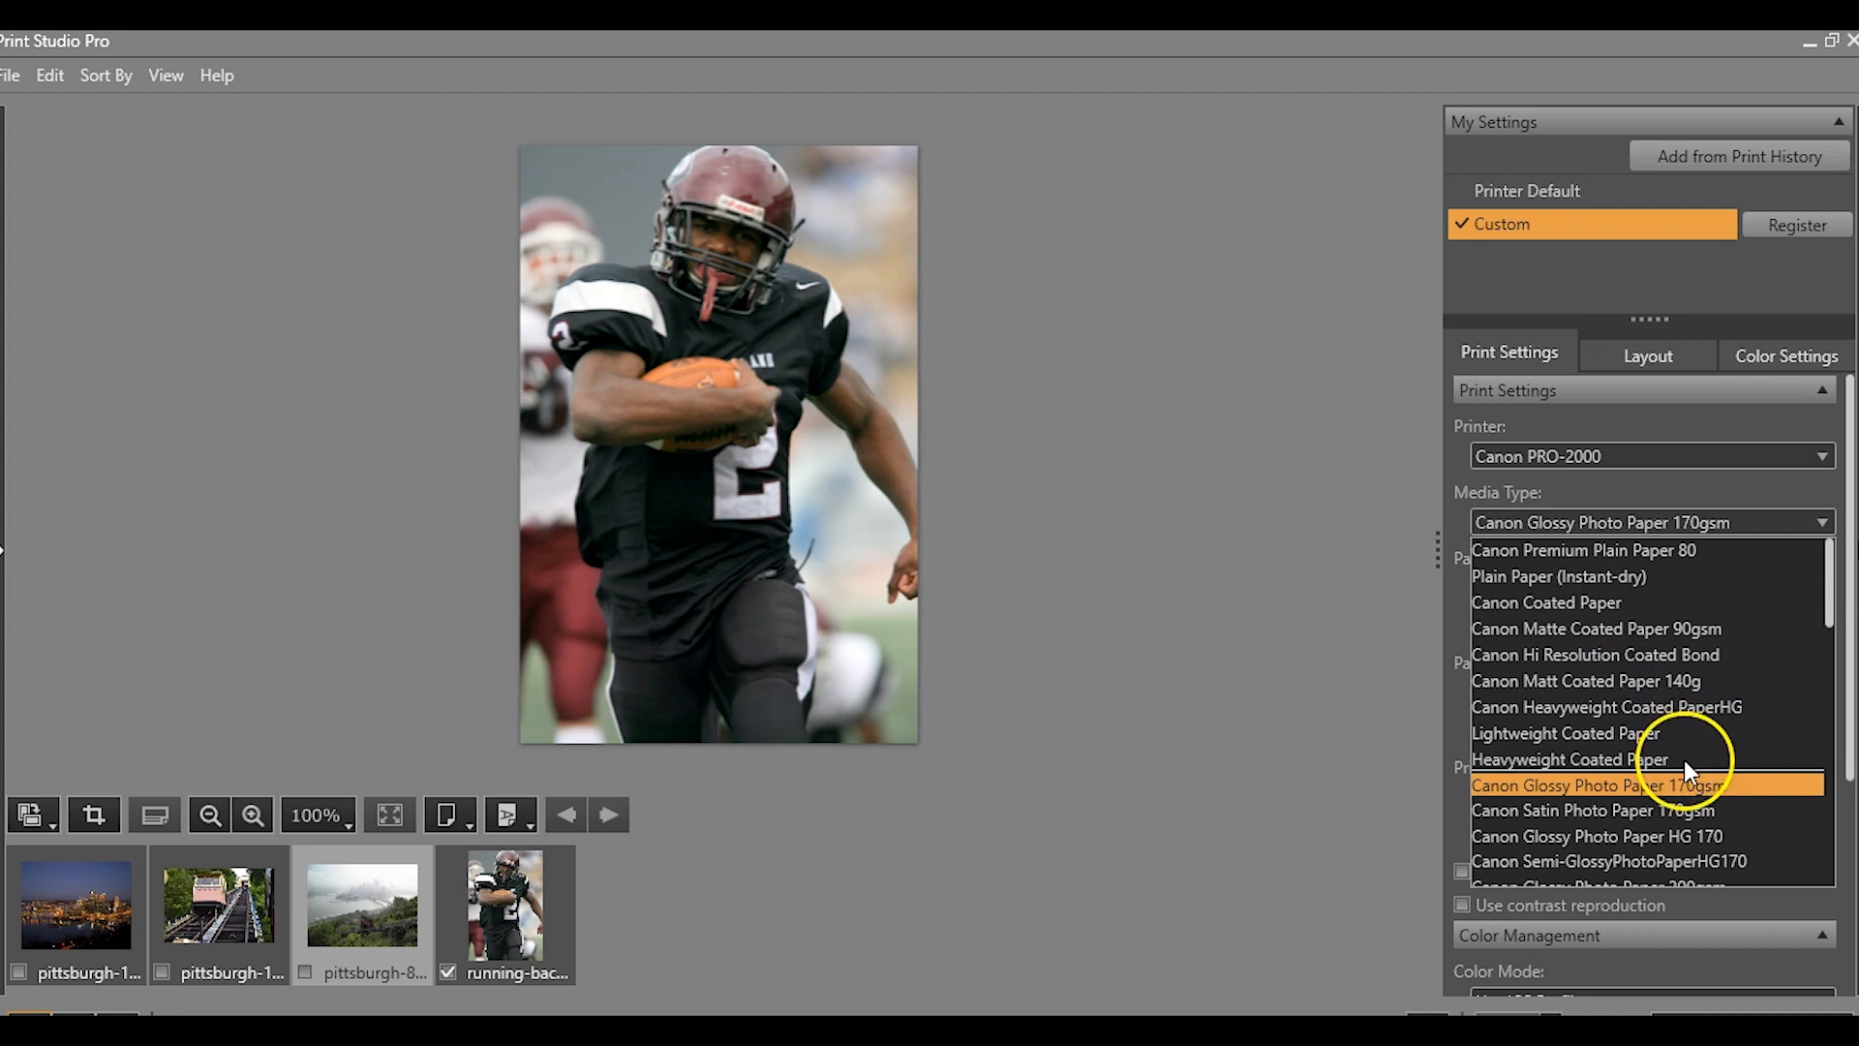
scroll(1646, 716, "down", 1)
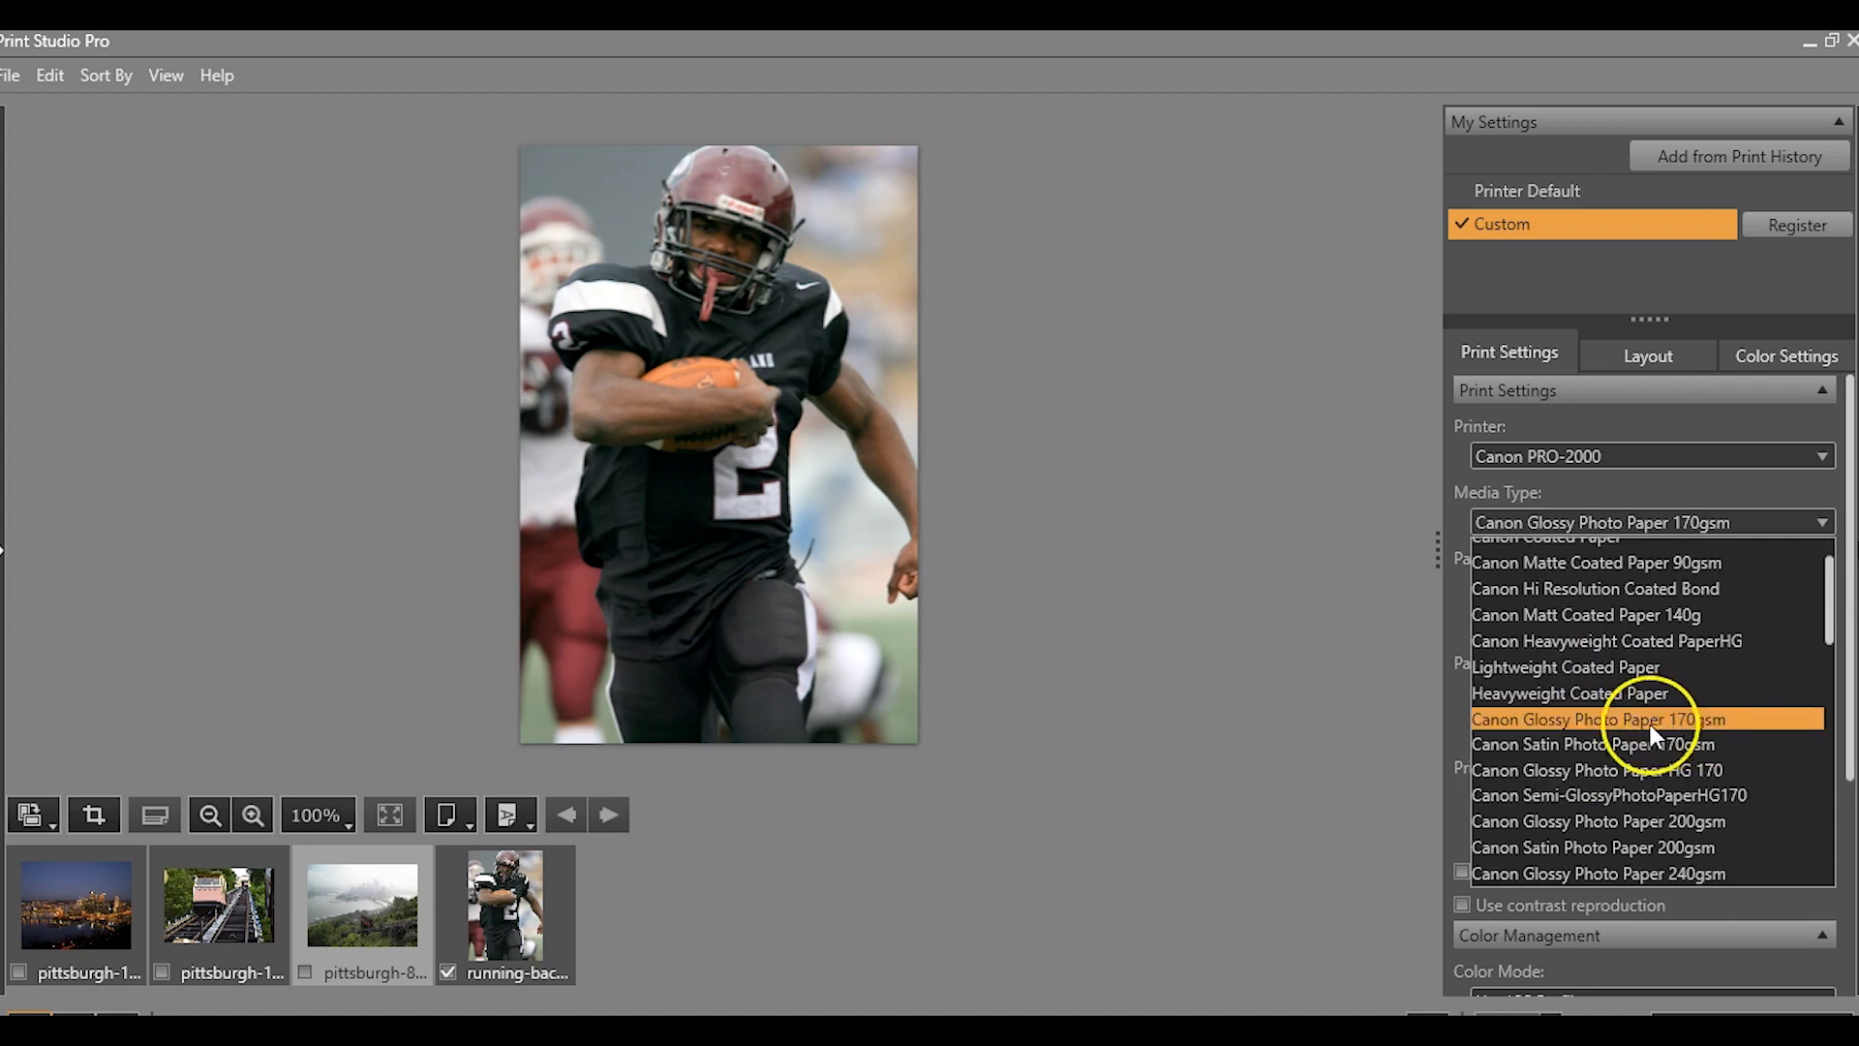
scroll(1597, 731, "down", 4)
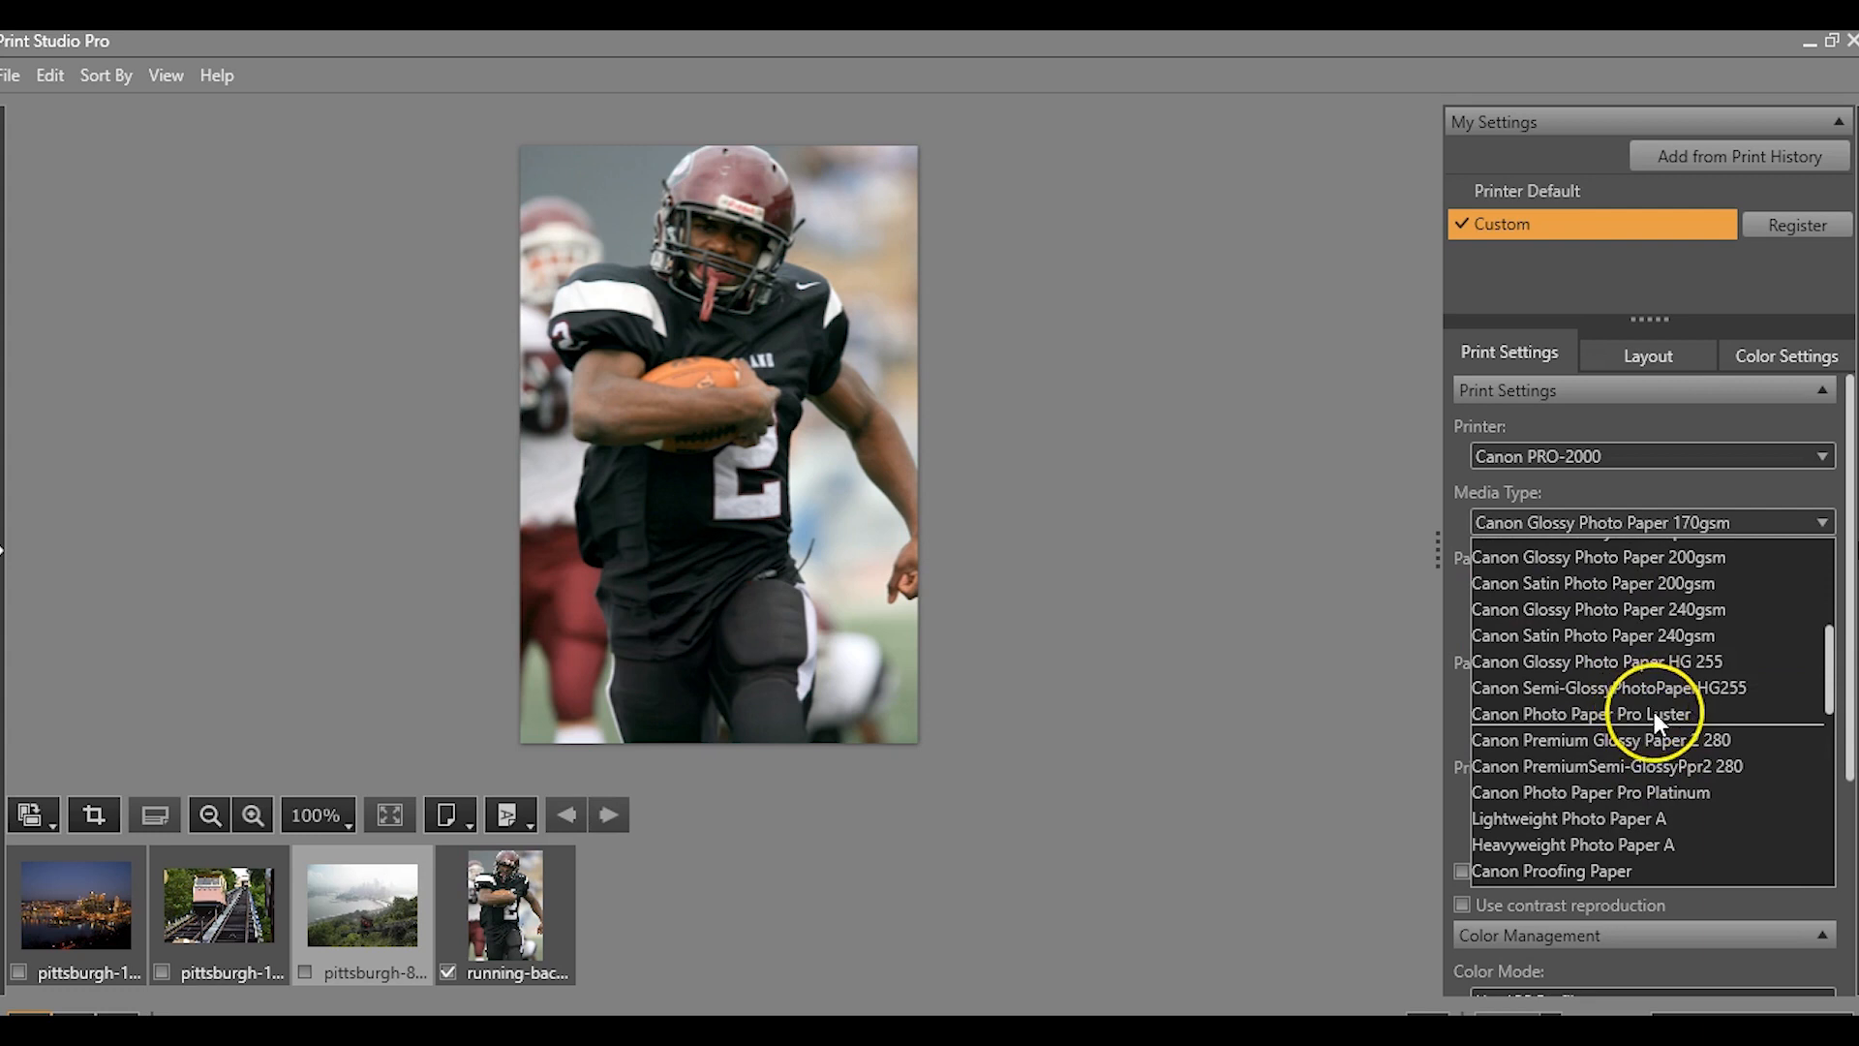
scroll(1659, 755, "down", 2)
scroll(1661, 761, "down", 1)
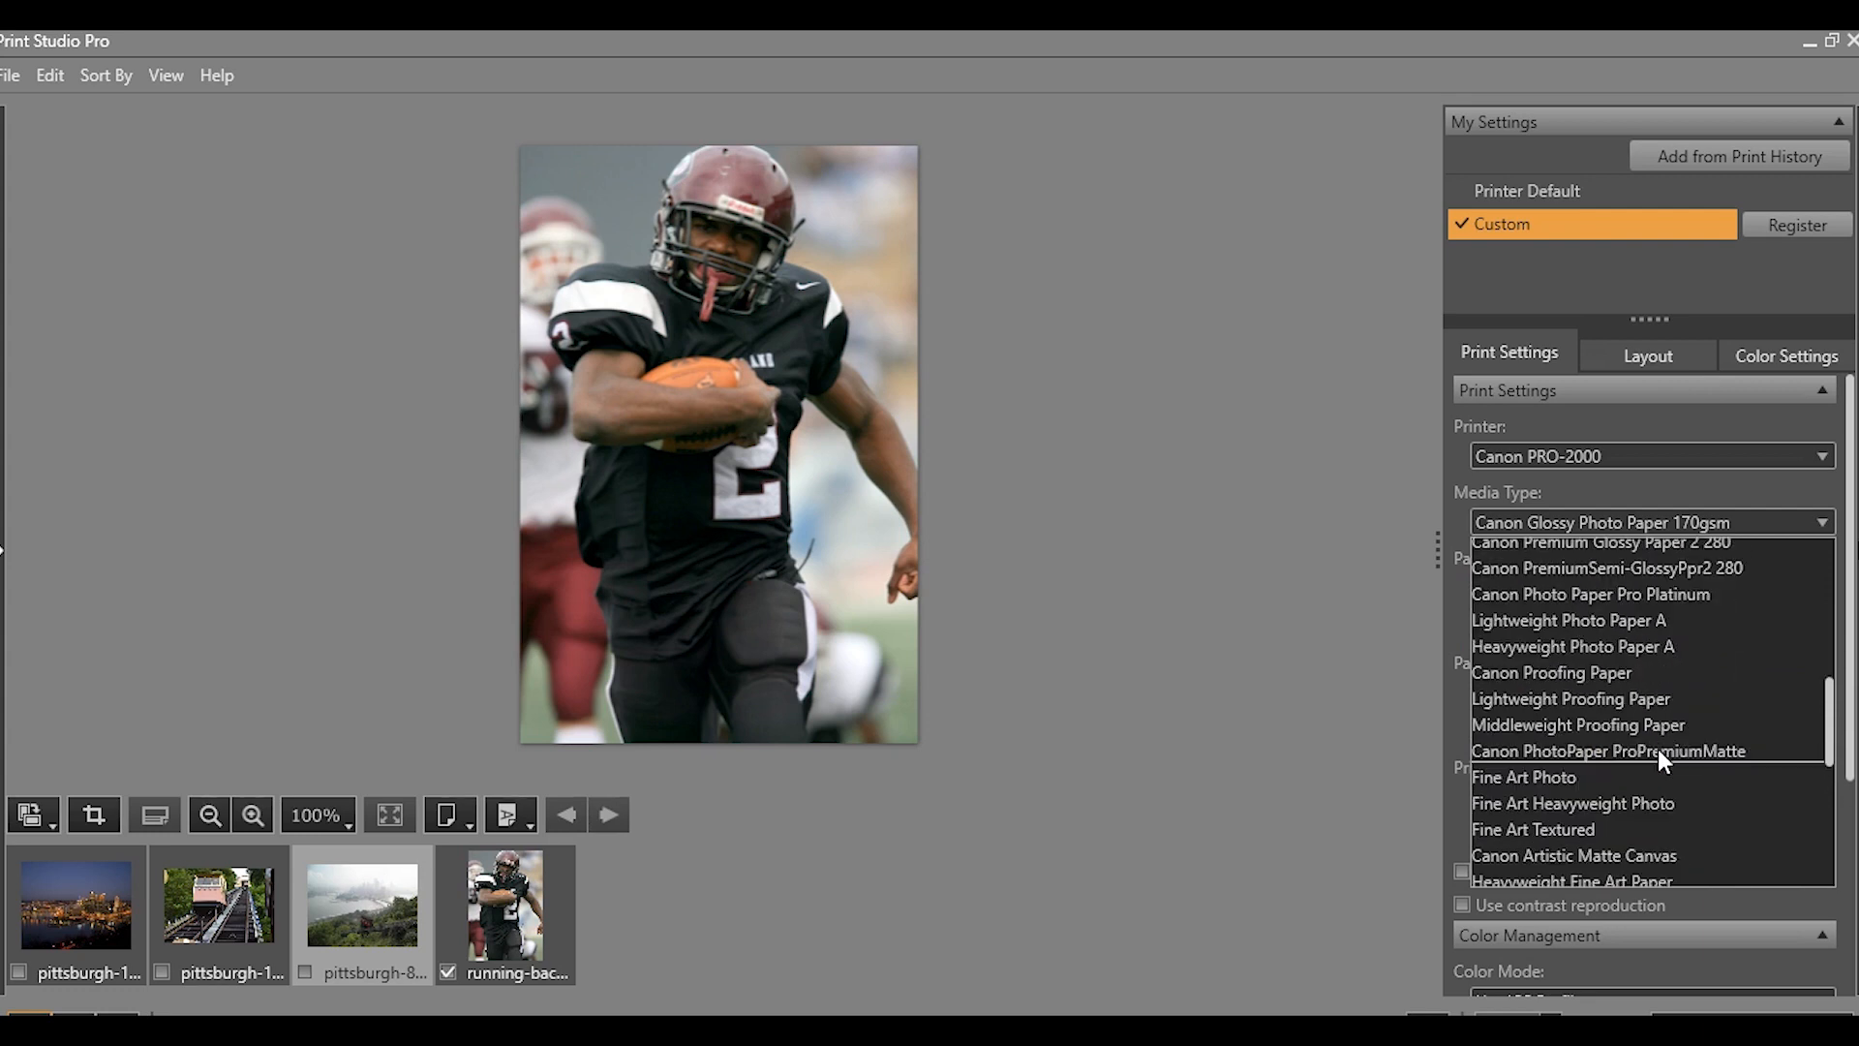
scroll(1674, 751, "down", 5)
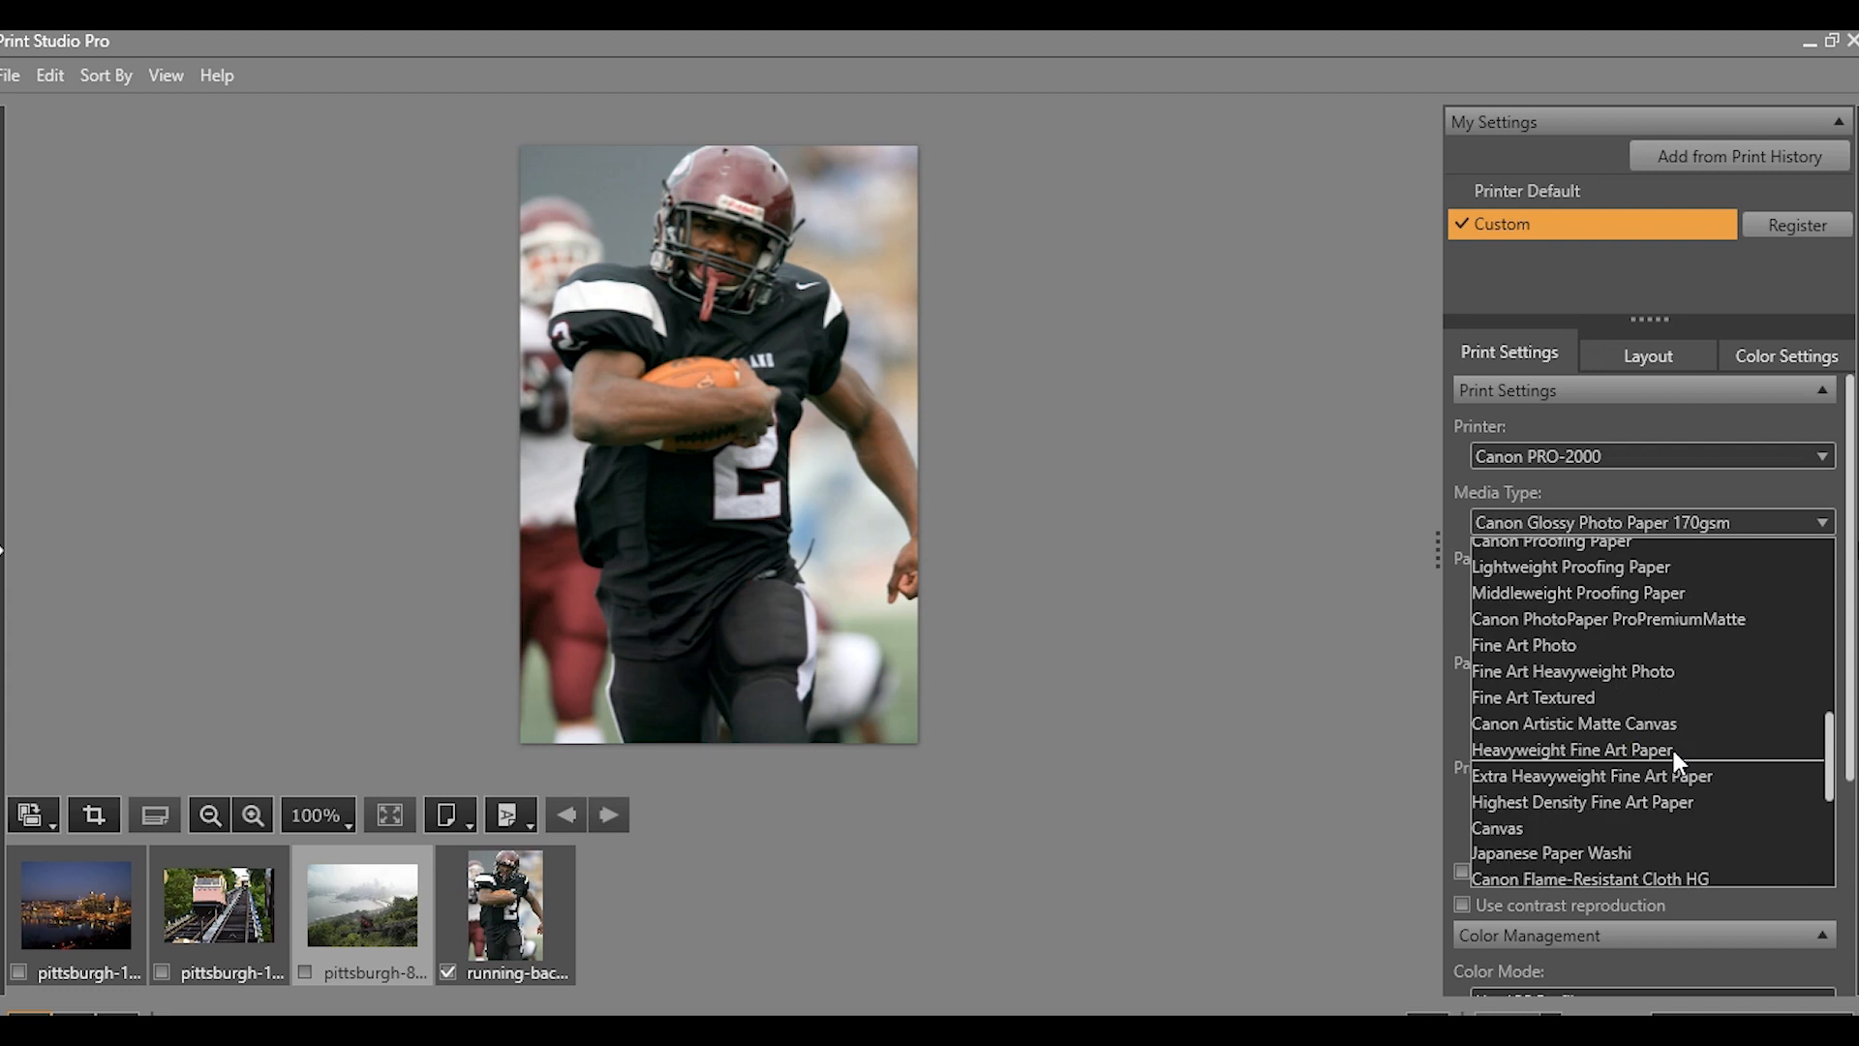
left_click(1600, 740)
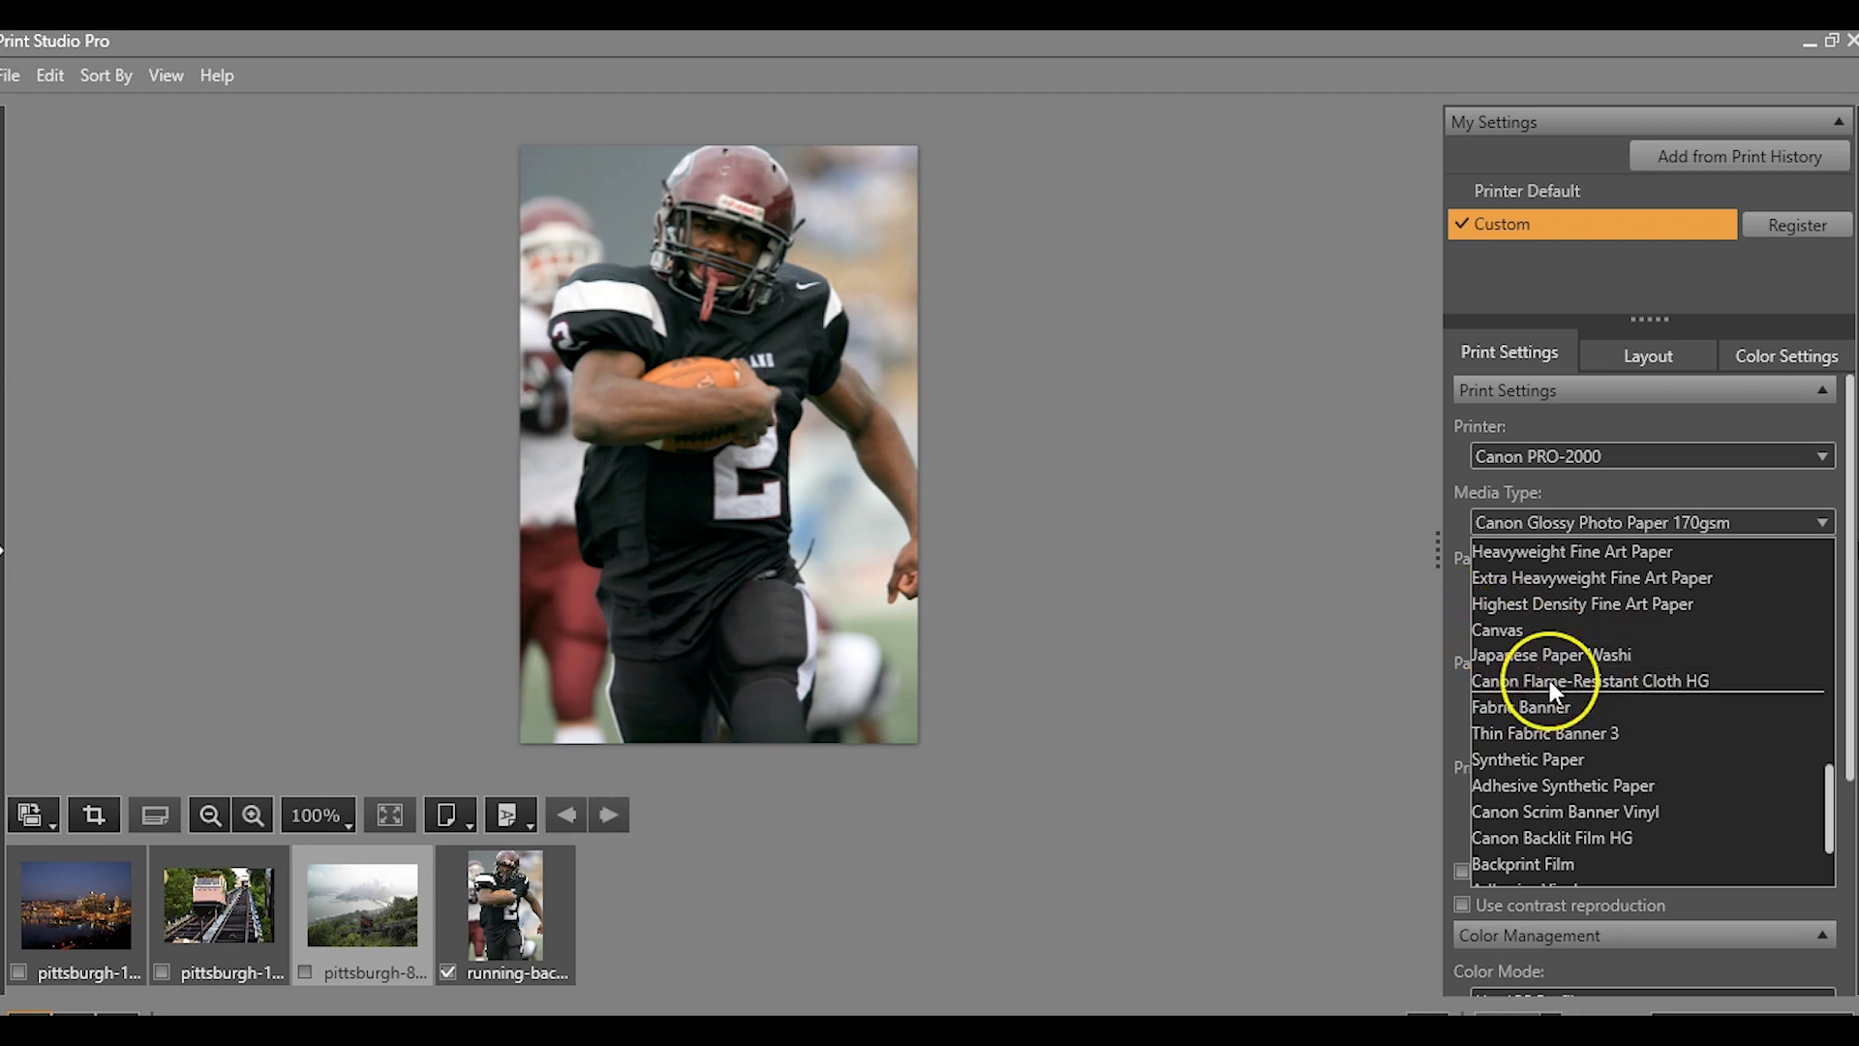
scroll(1666, 822, "down", 2)
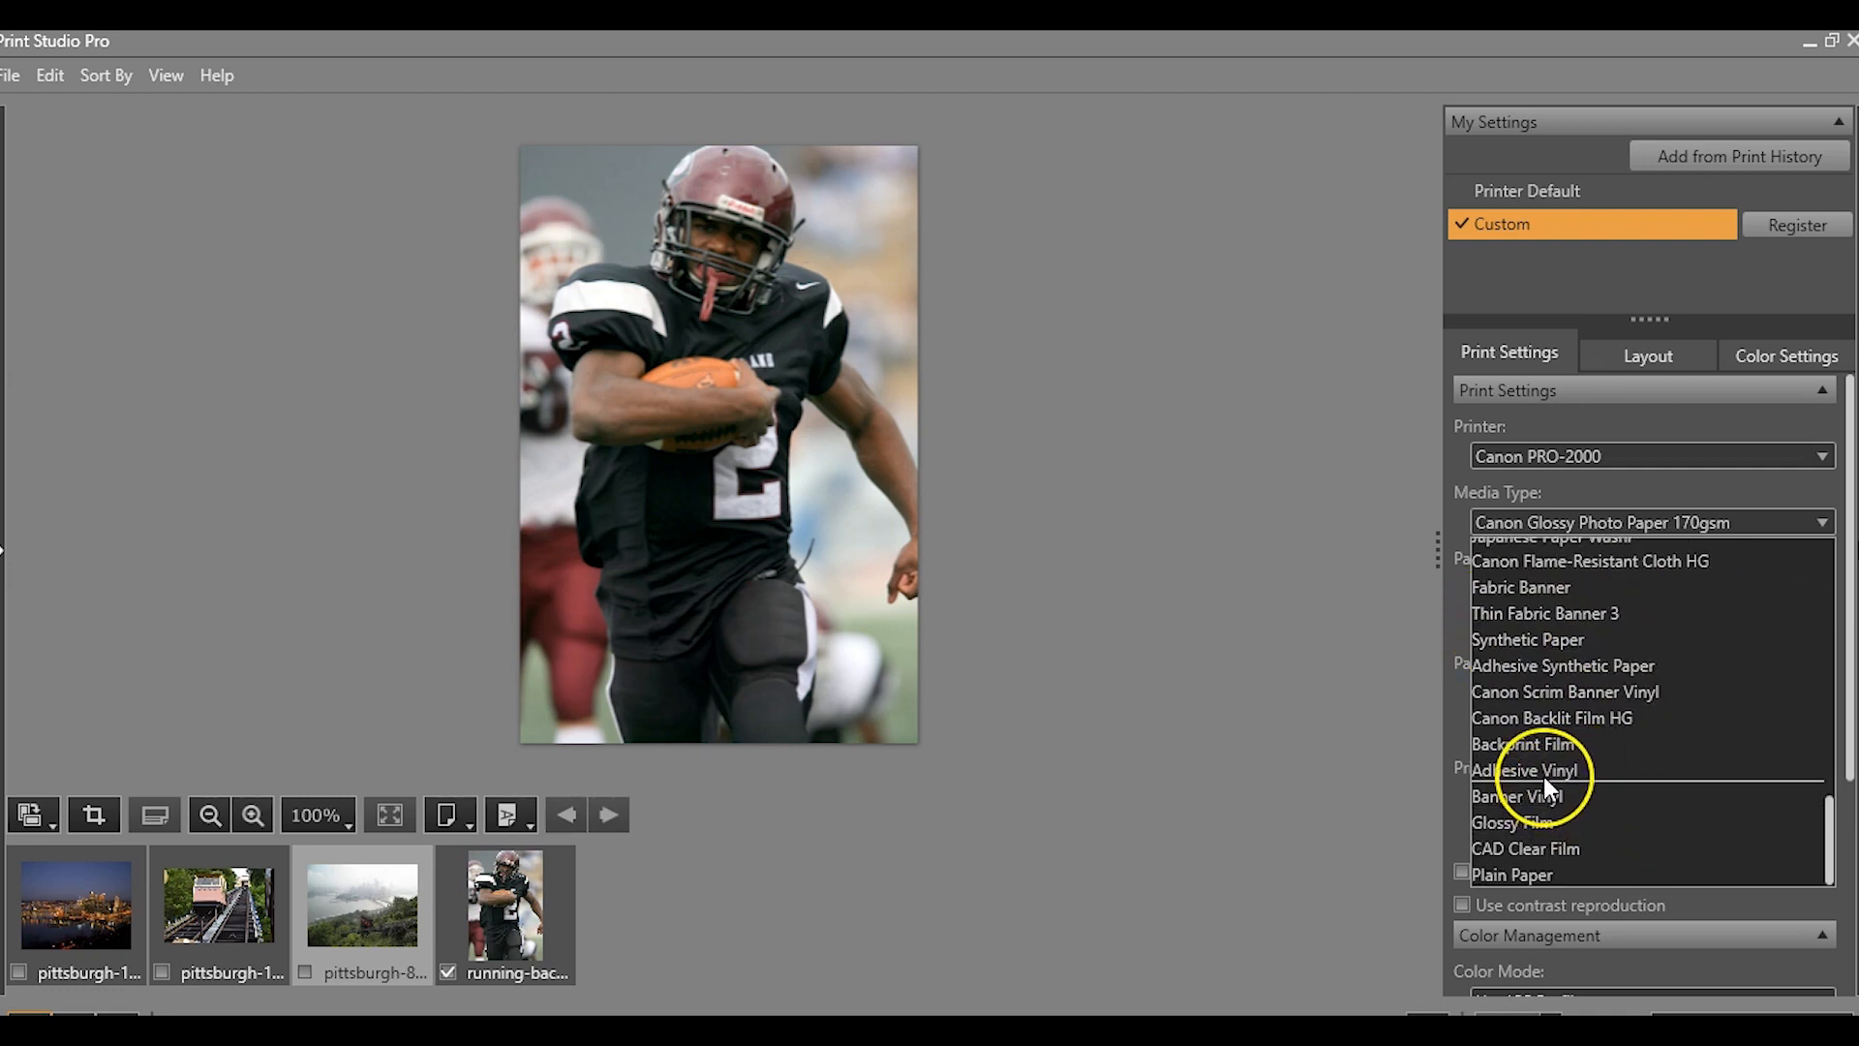
scroll(1706, 746, "up", 10)
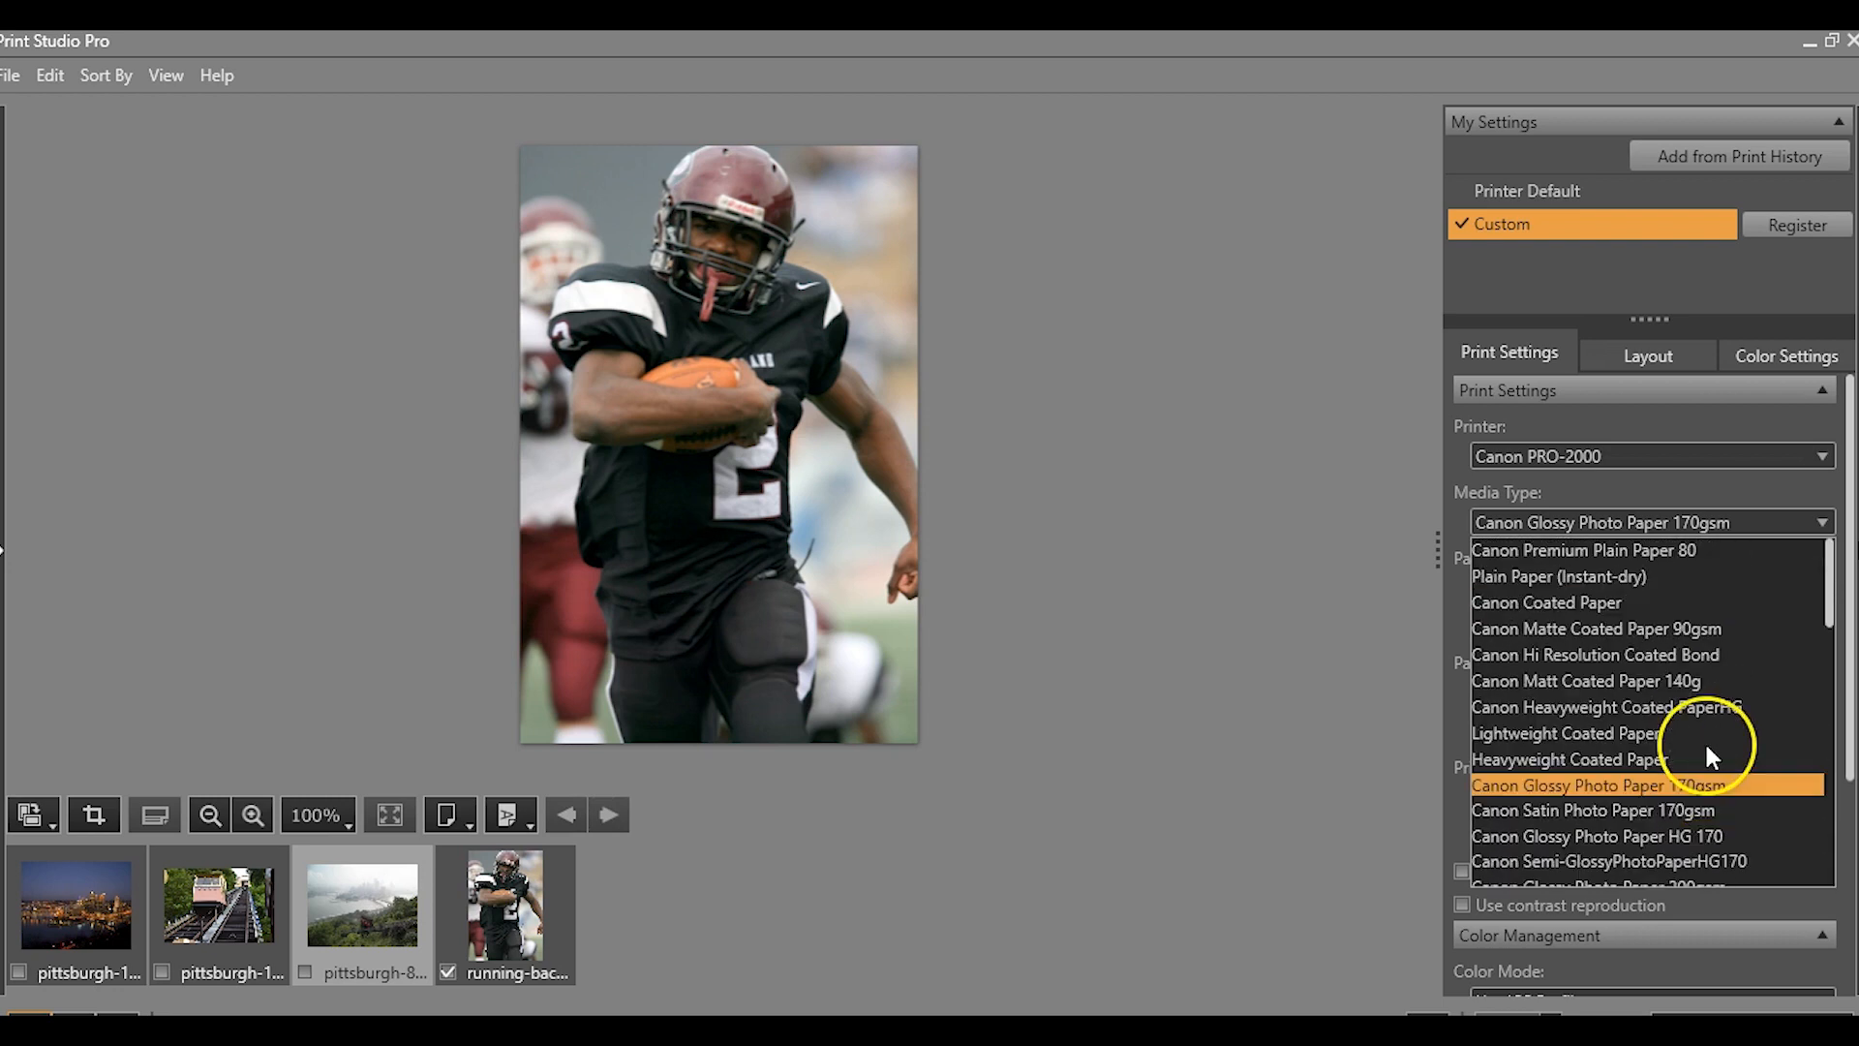
left_click(1590, 785)
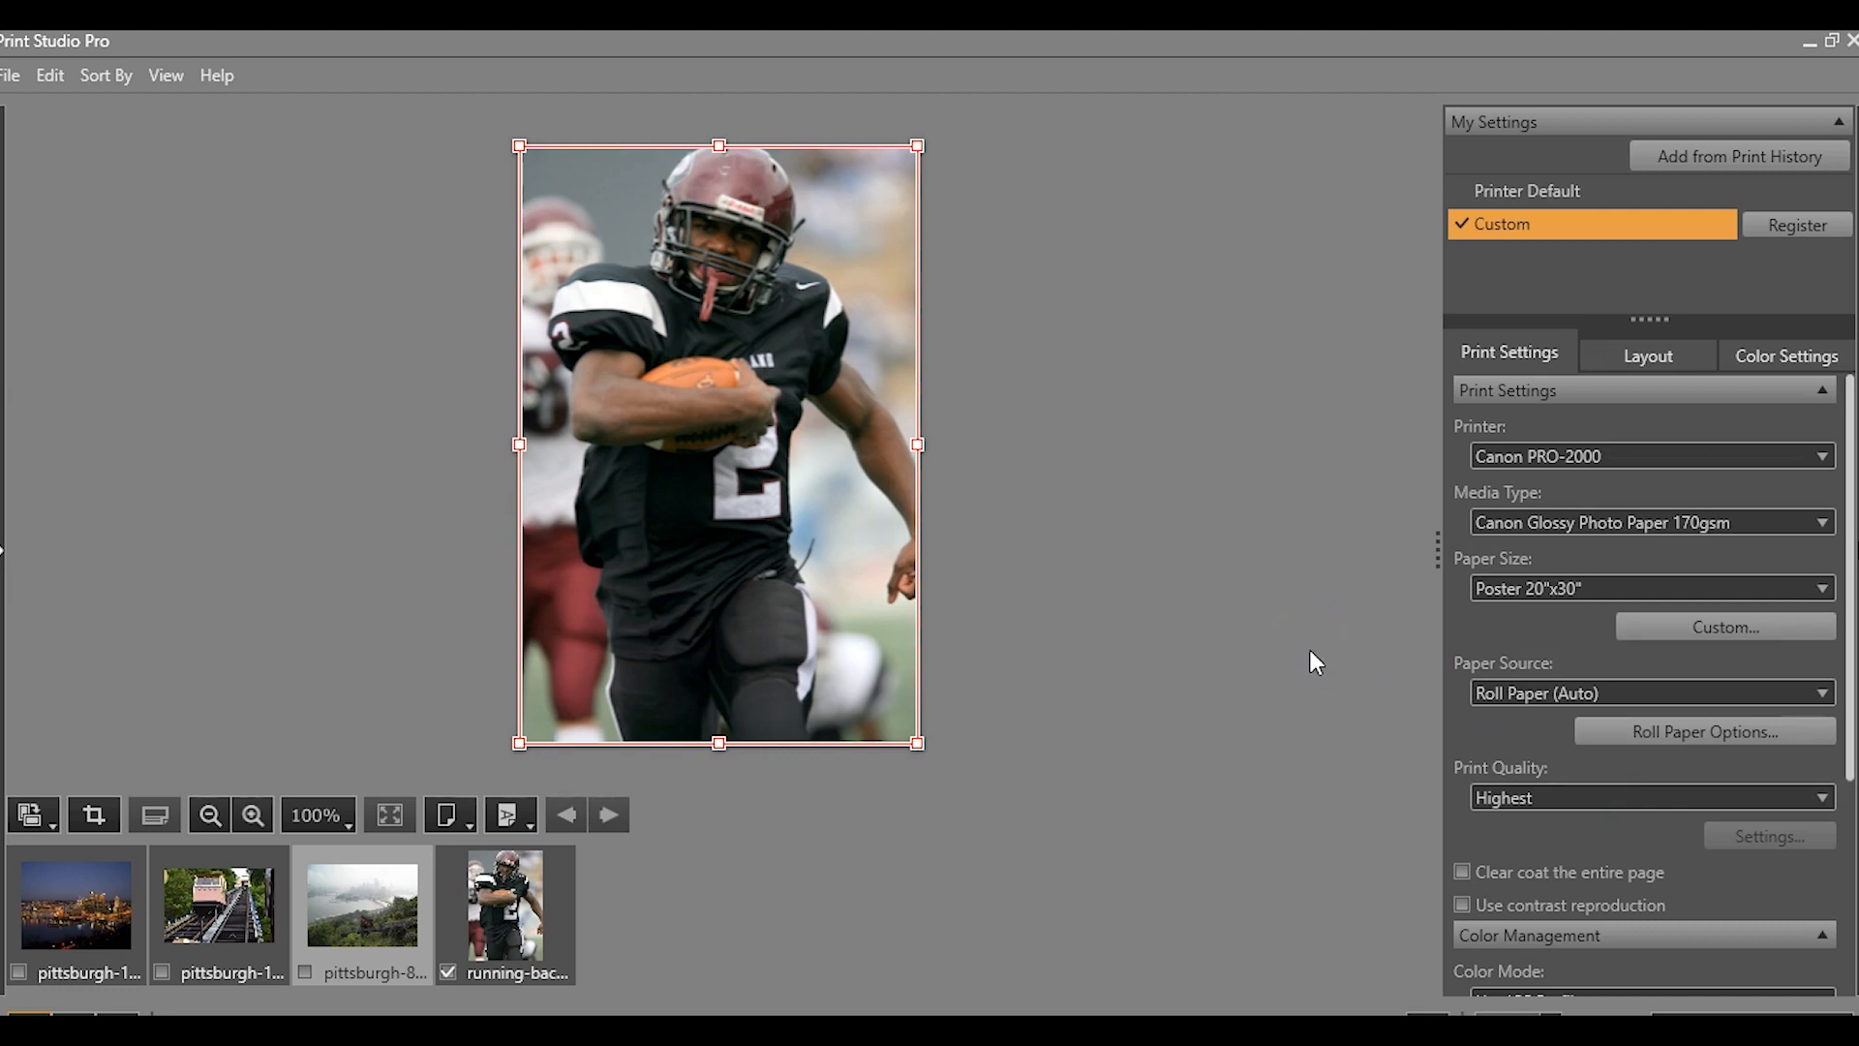
left_click(1497, 596)
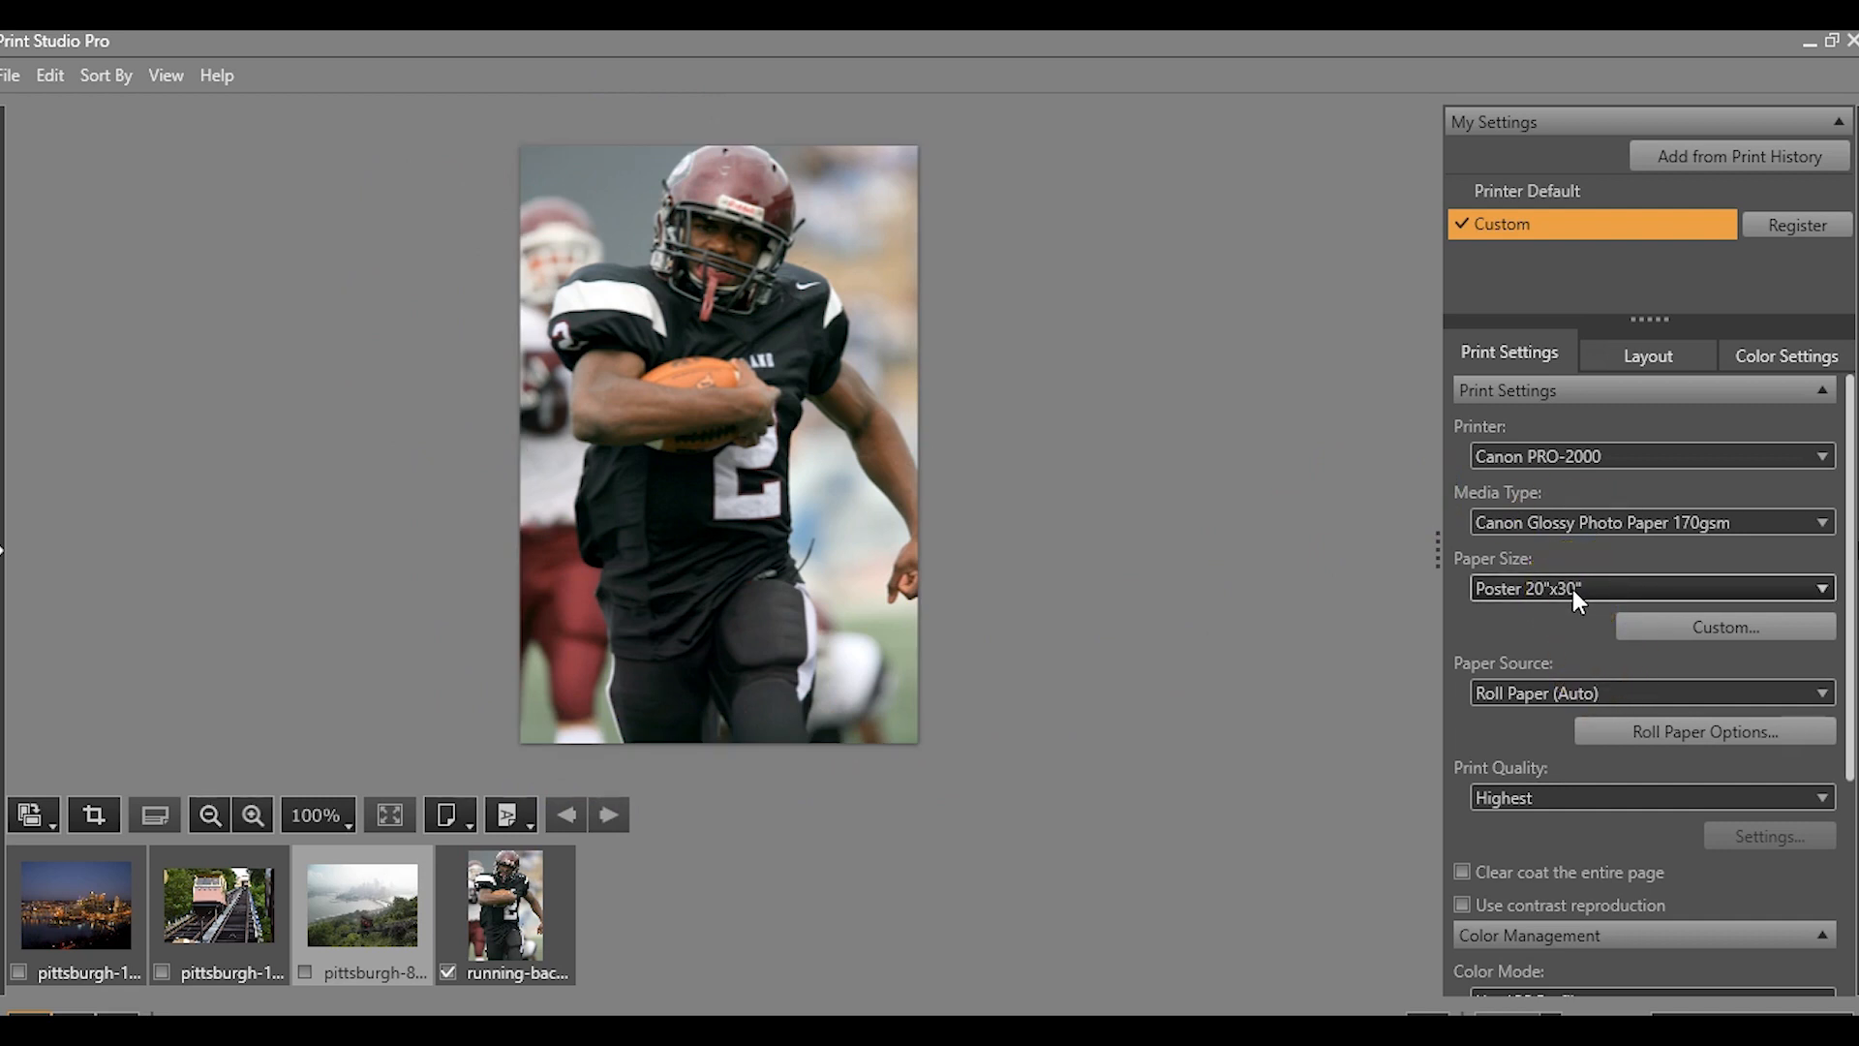
left_click(1594, 631)
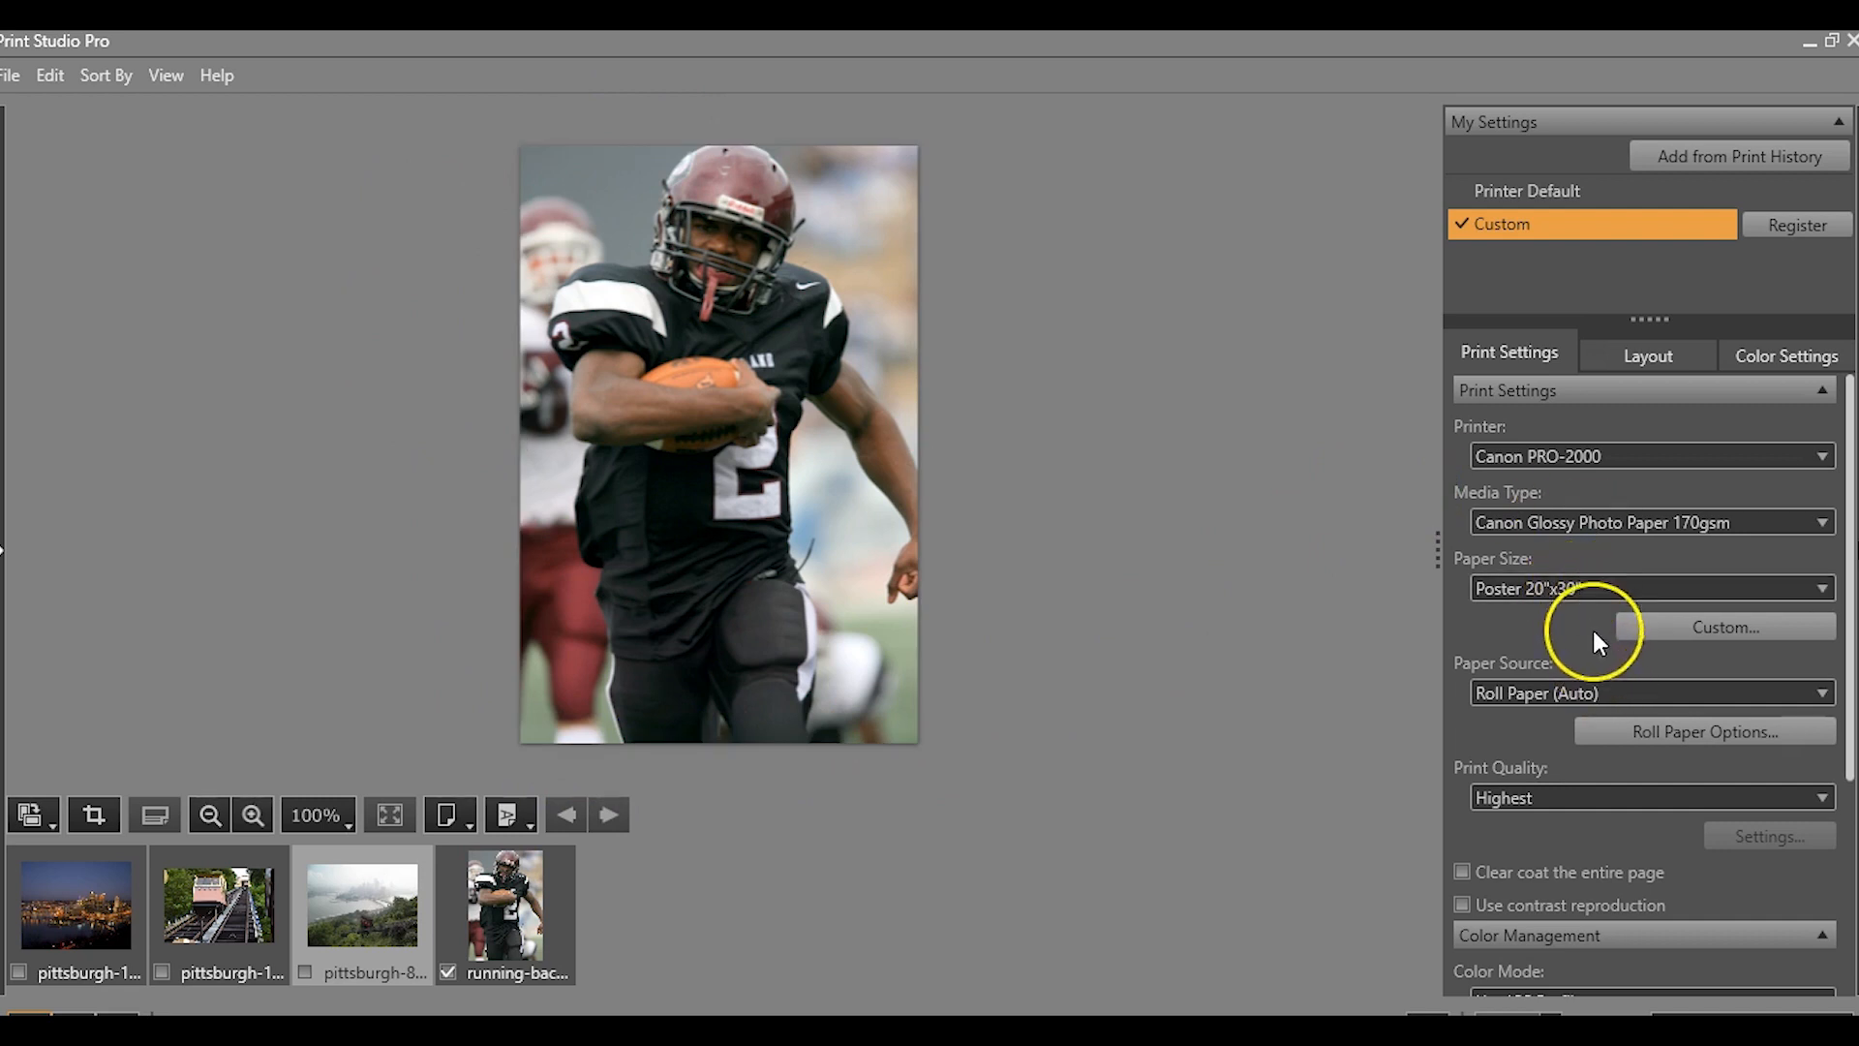
Set the print quality to Standard and turn off contrast reproduction.
scroll(1540, 742, "down", 1)
left_click(1566, 731)
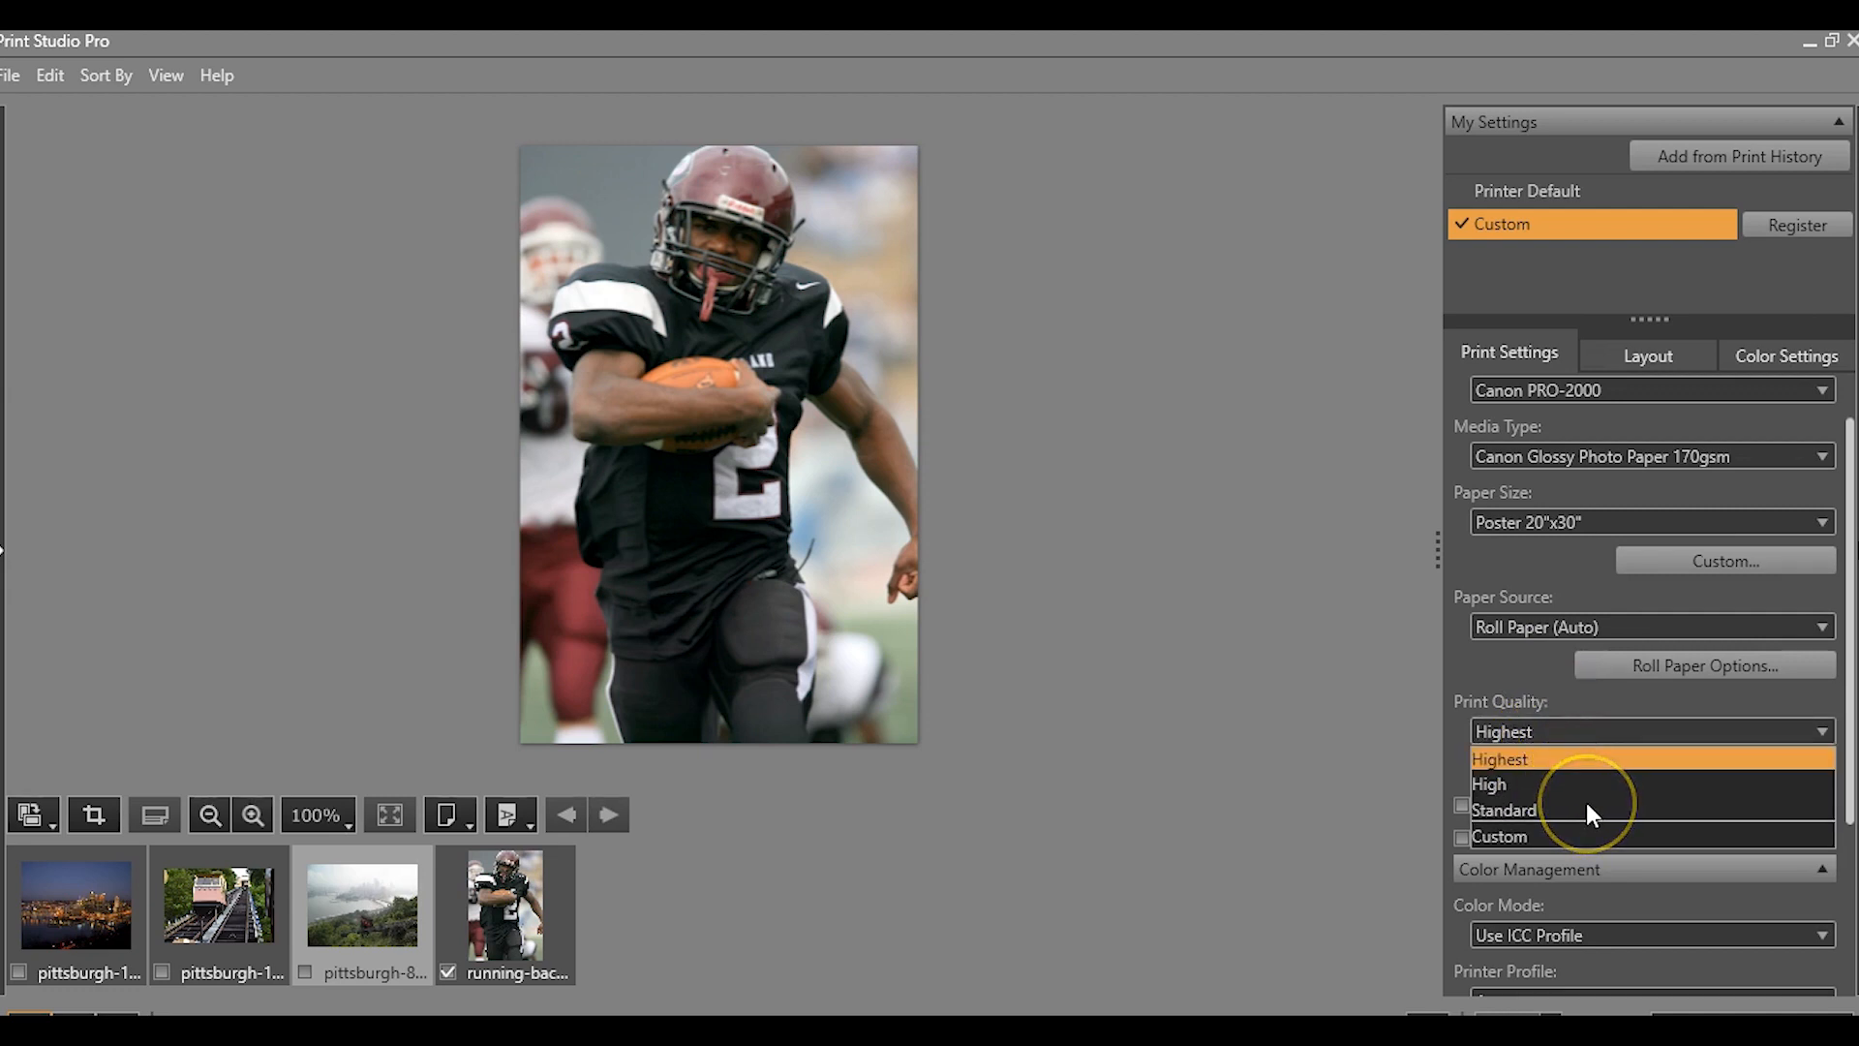
left_click(1536, 807)
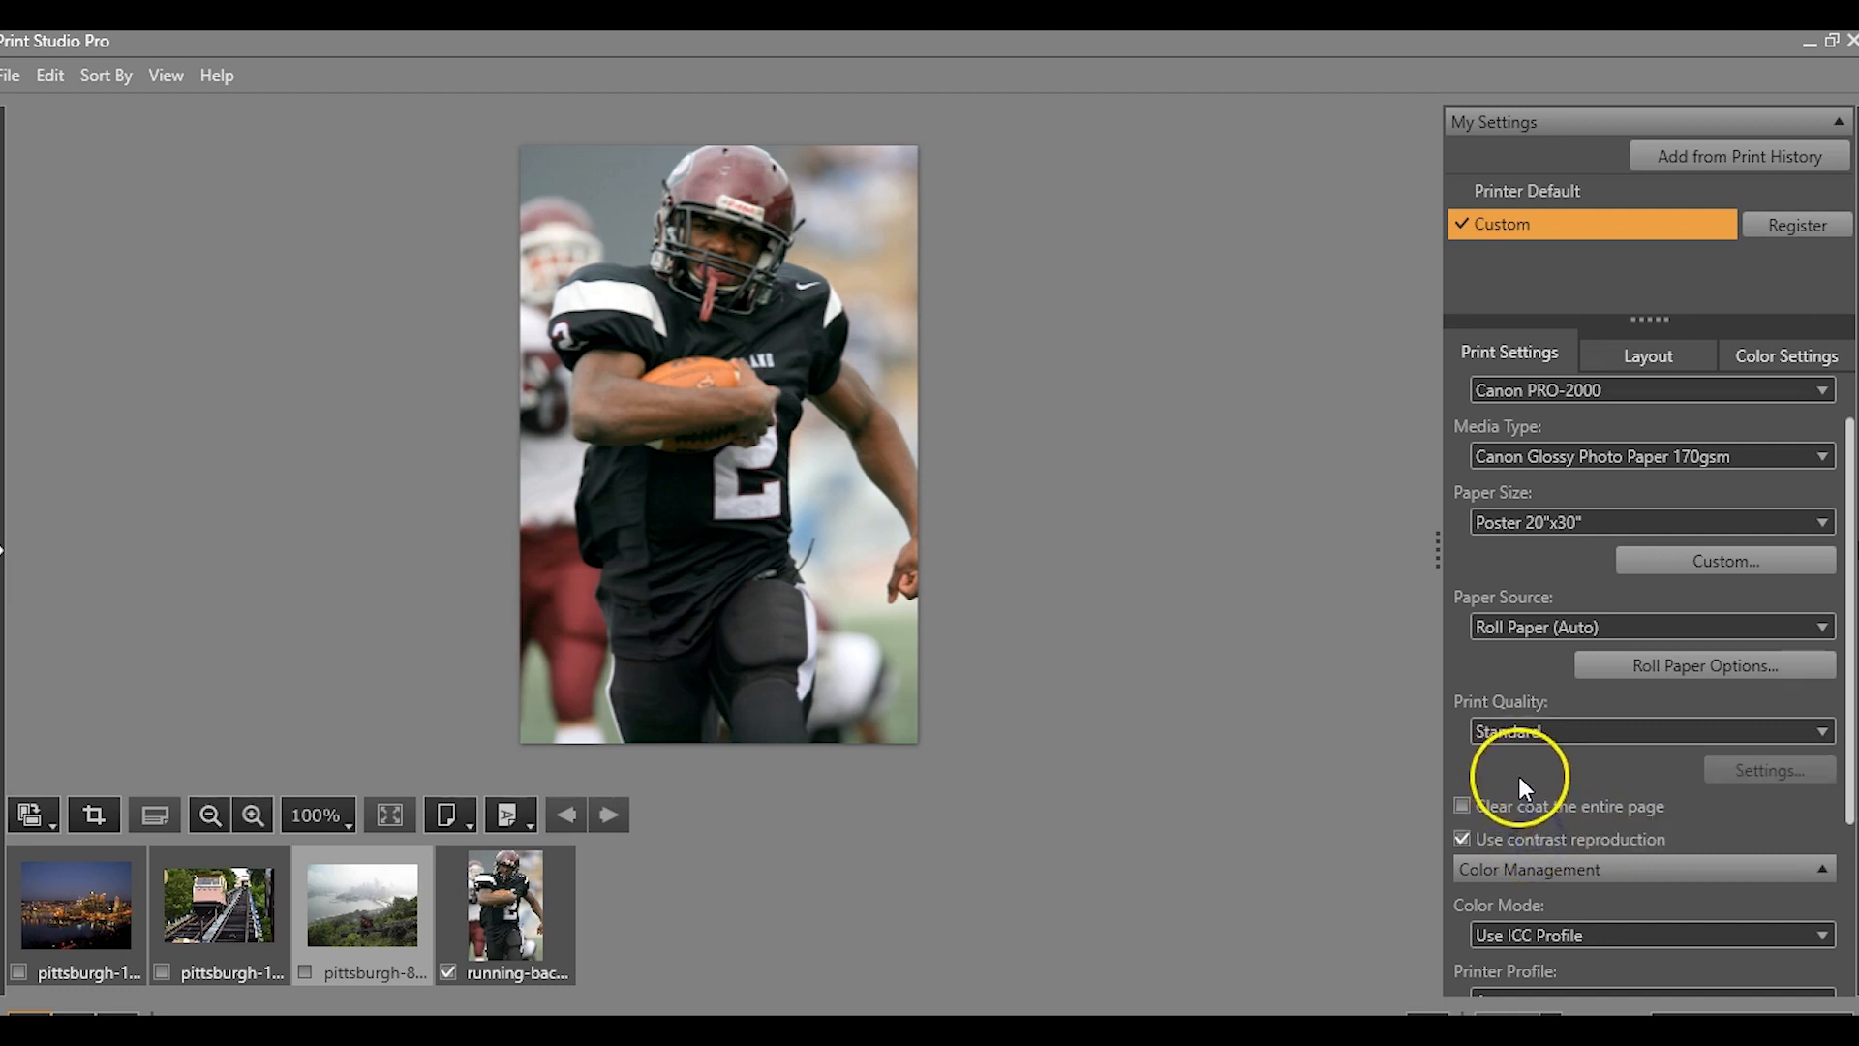
left_click(1458, 839)
Set the print quality to Custom and examine its Fast-to-Fine quality level settings.
left_click(1497, 729)
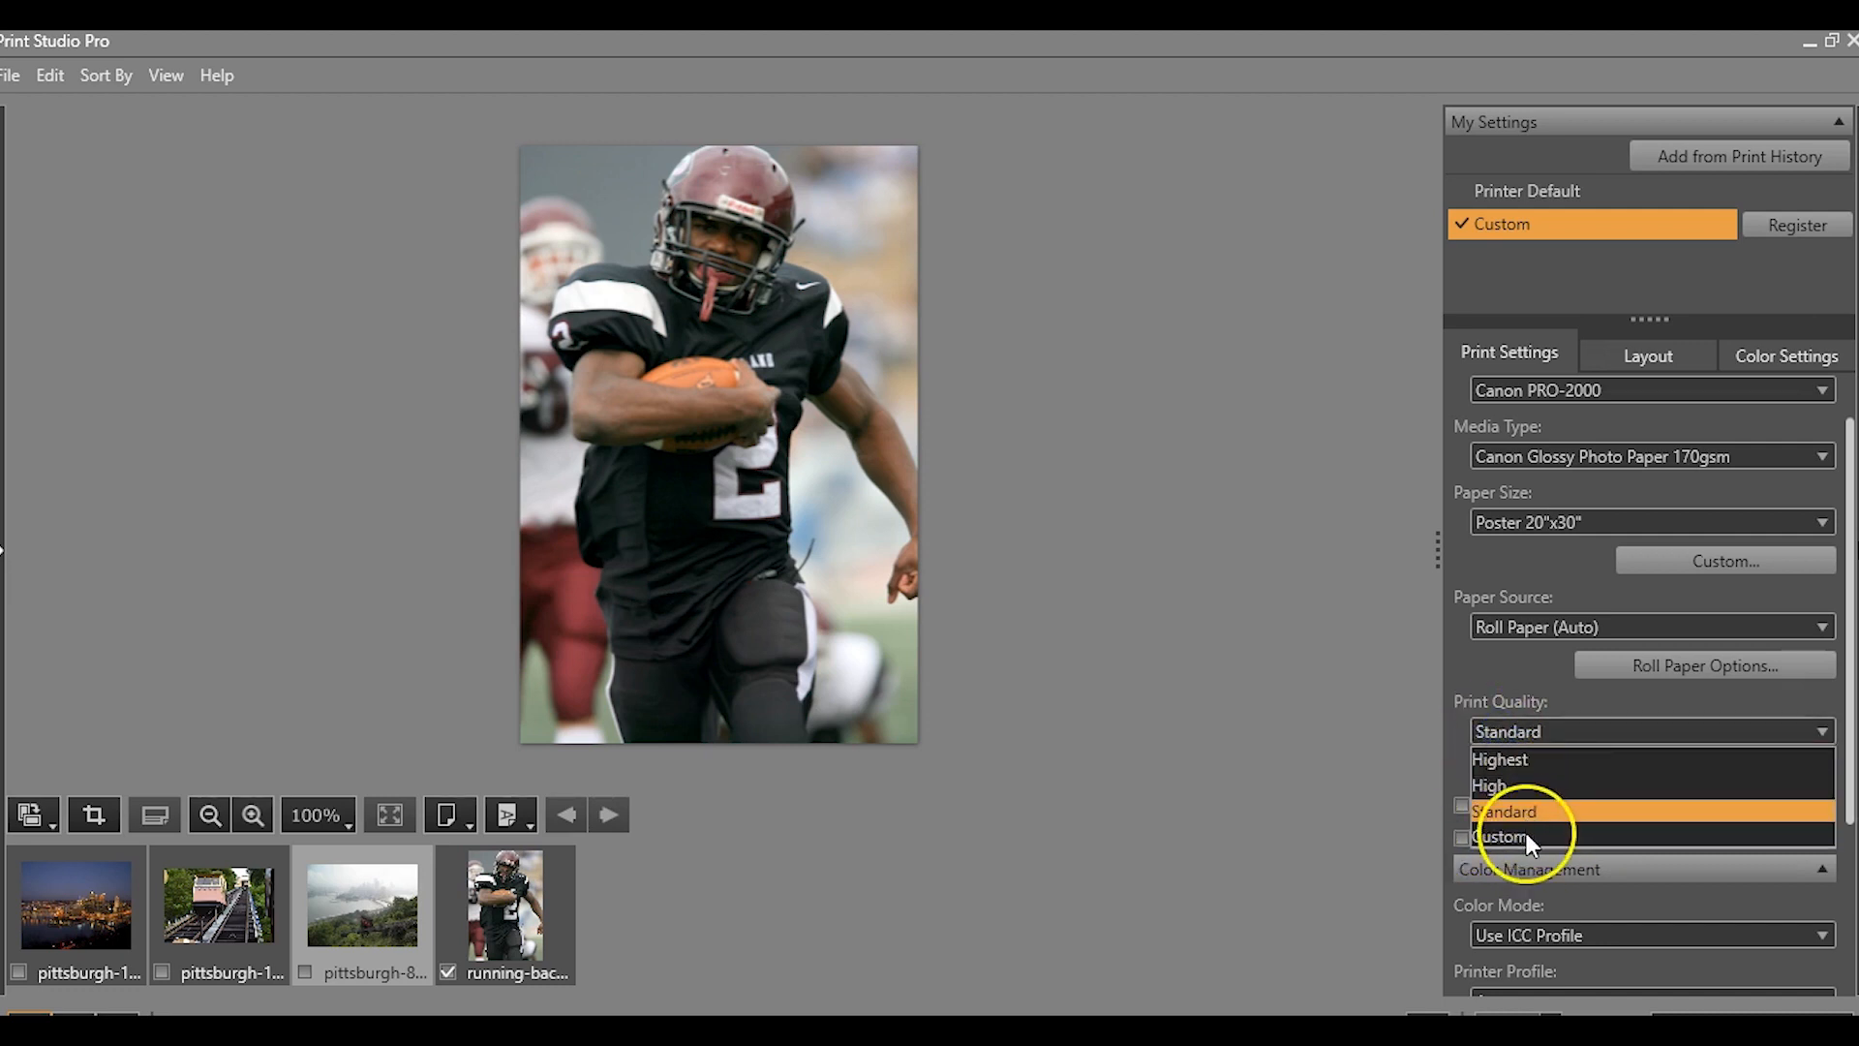
left_click(1526, 835)
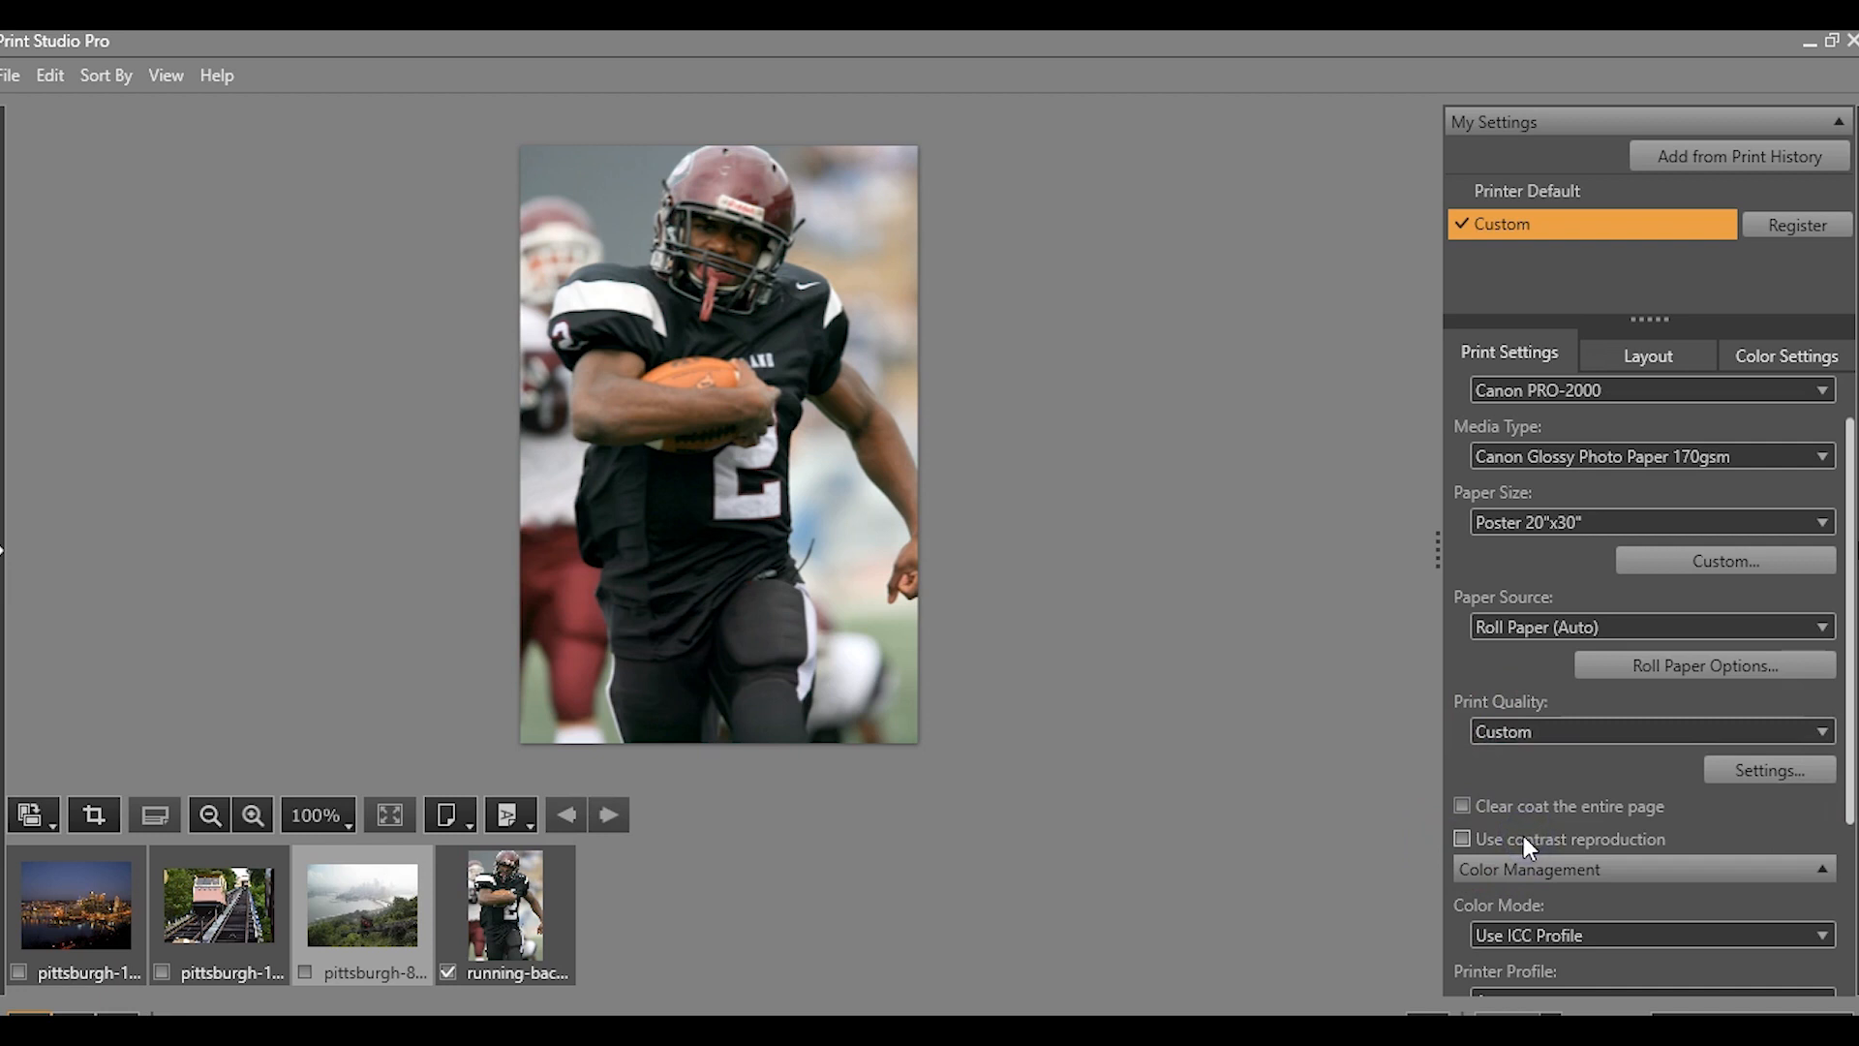
left_click(1762, 769)
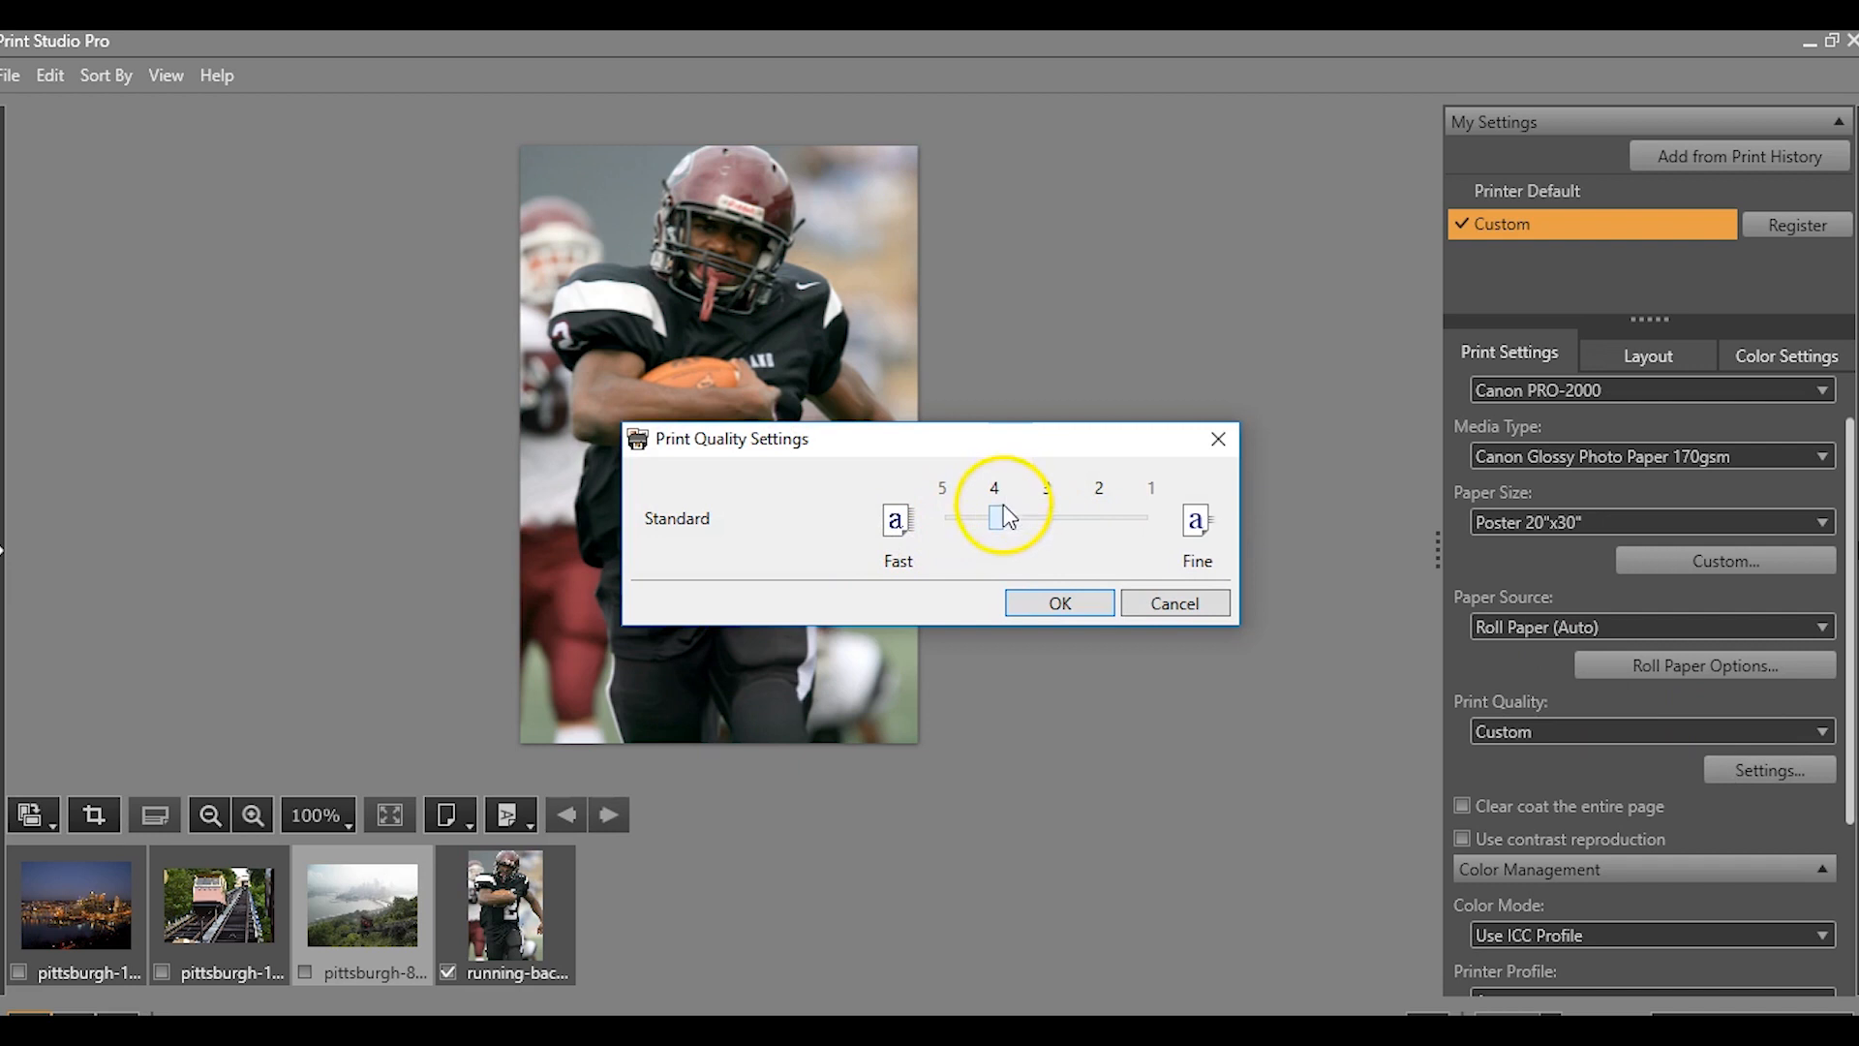
left_click(1075, 608)
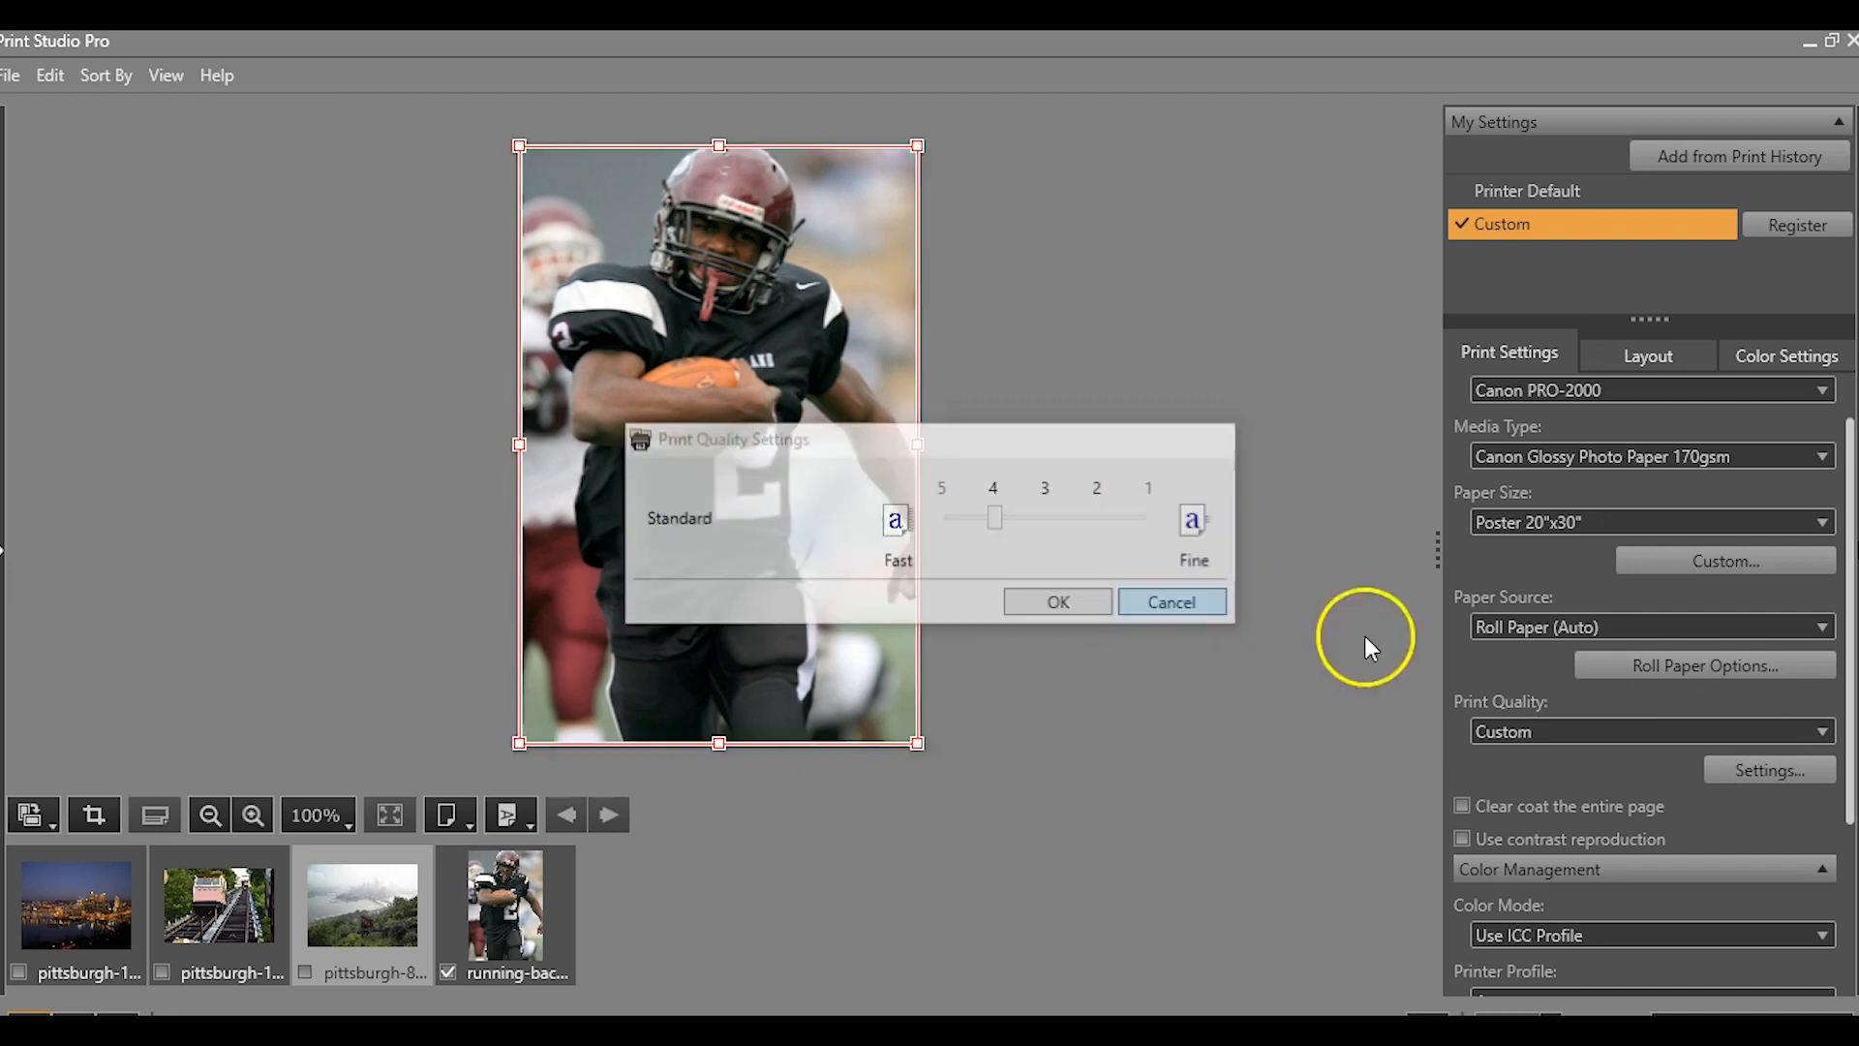
Set the print quality for the running-back photo to Highest.
left_click(1532, 728)
left_click(1550, 759)
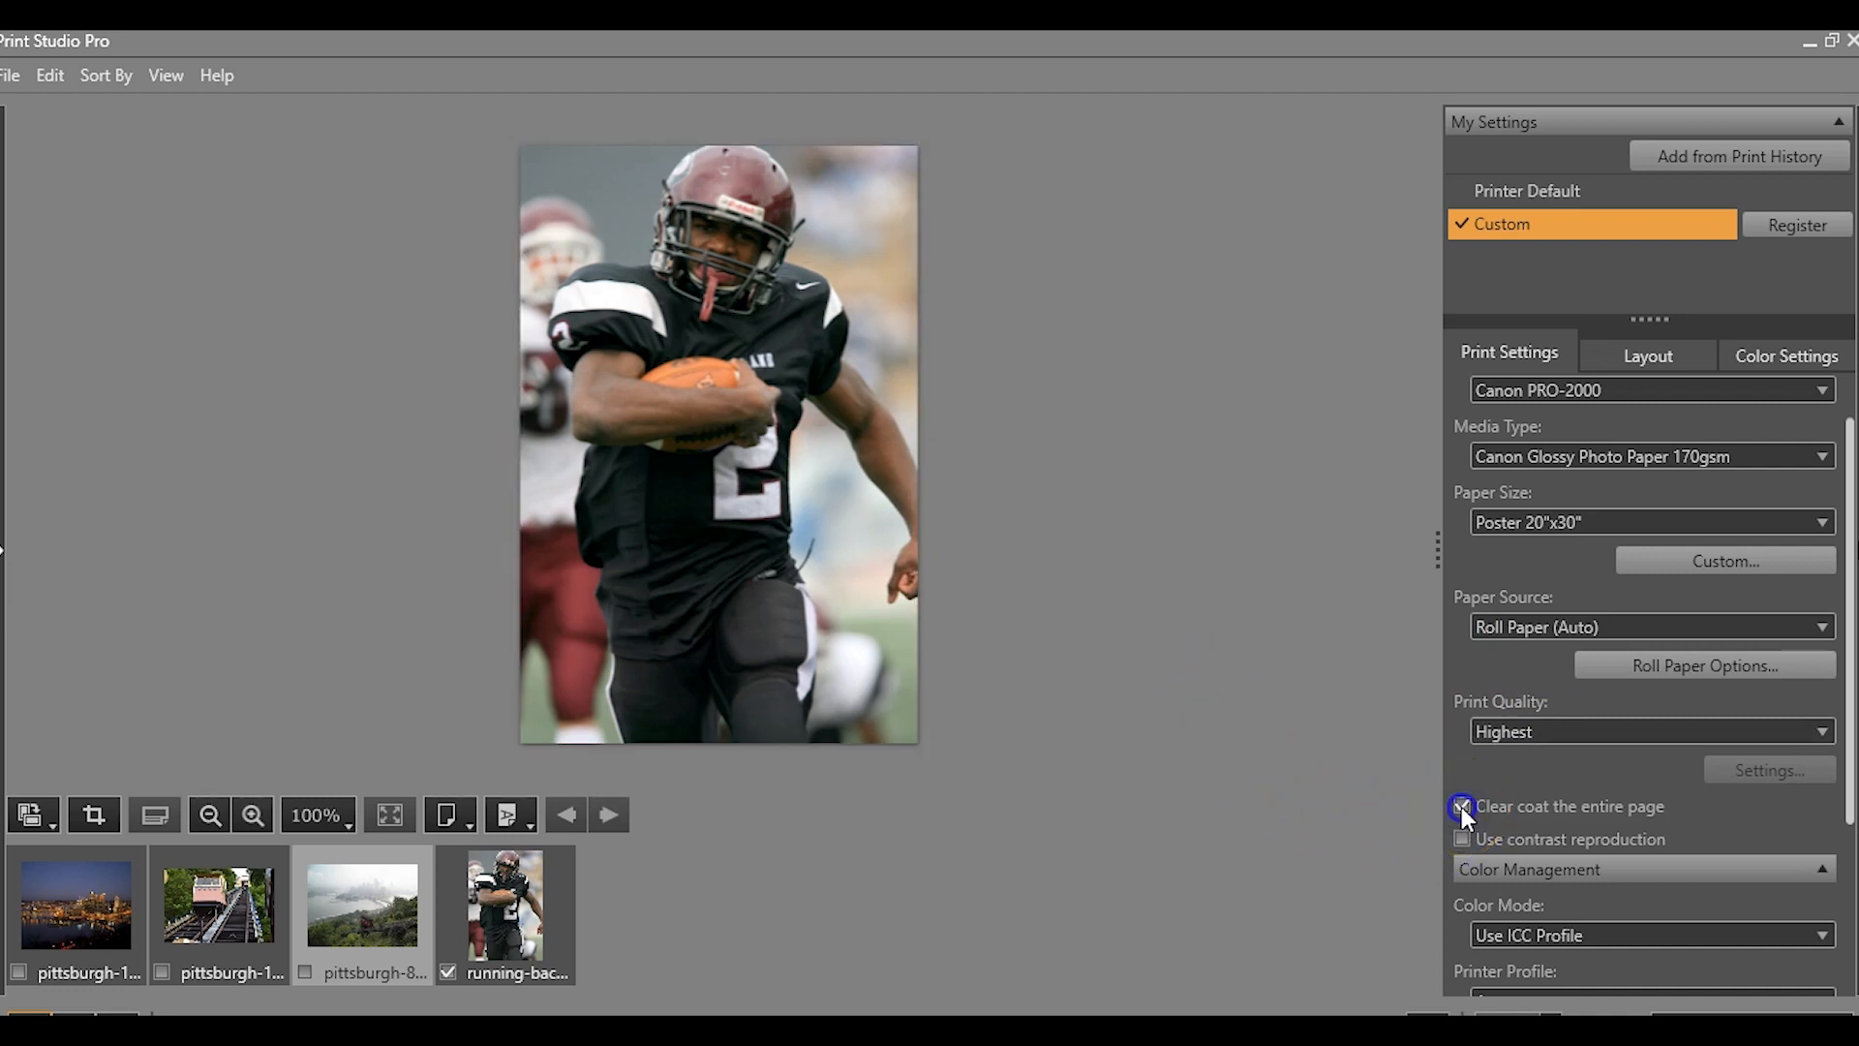
scroll(1623, 787, "down", 3)
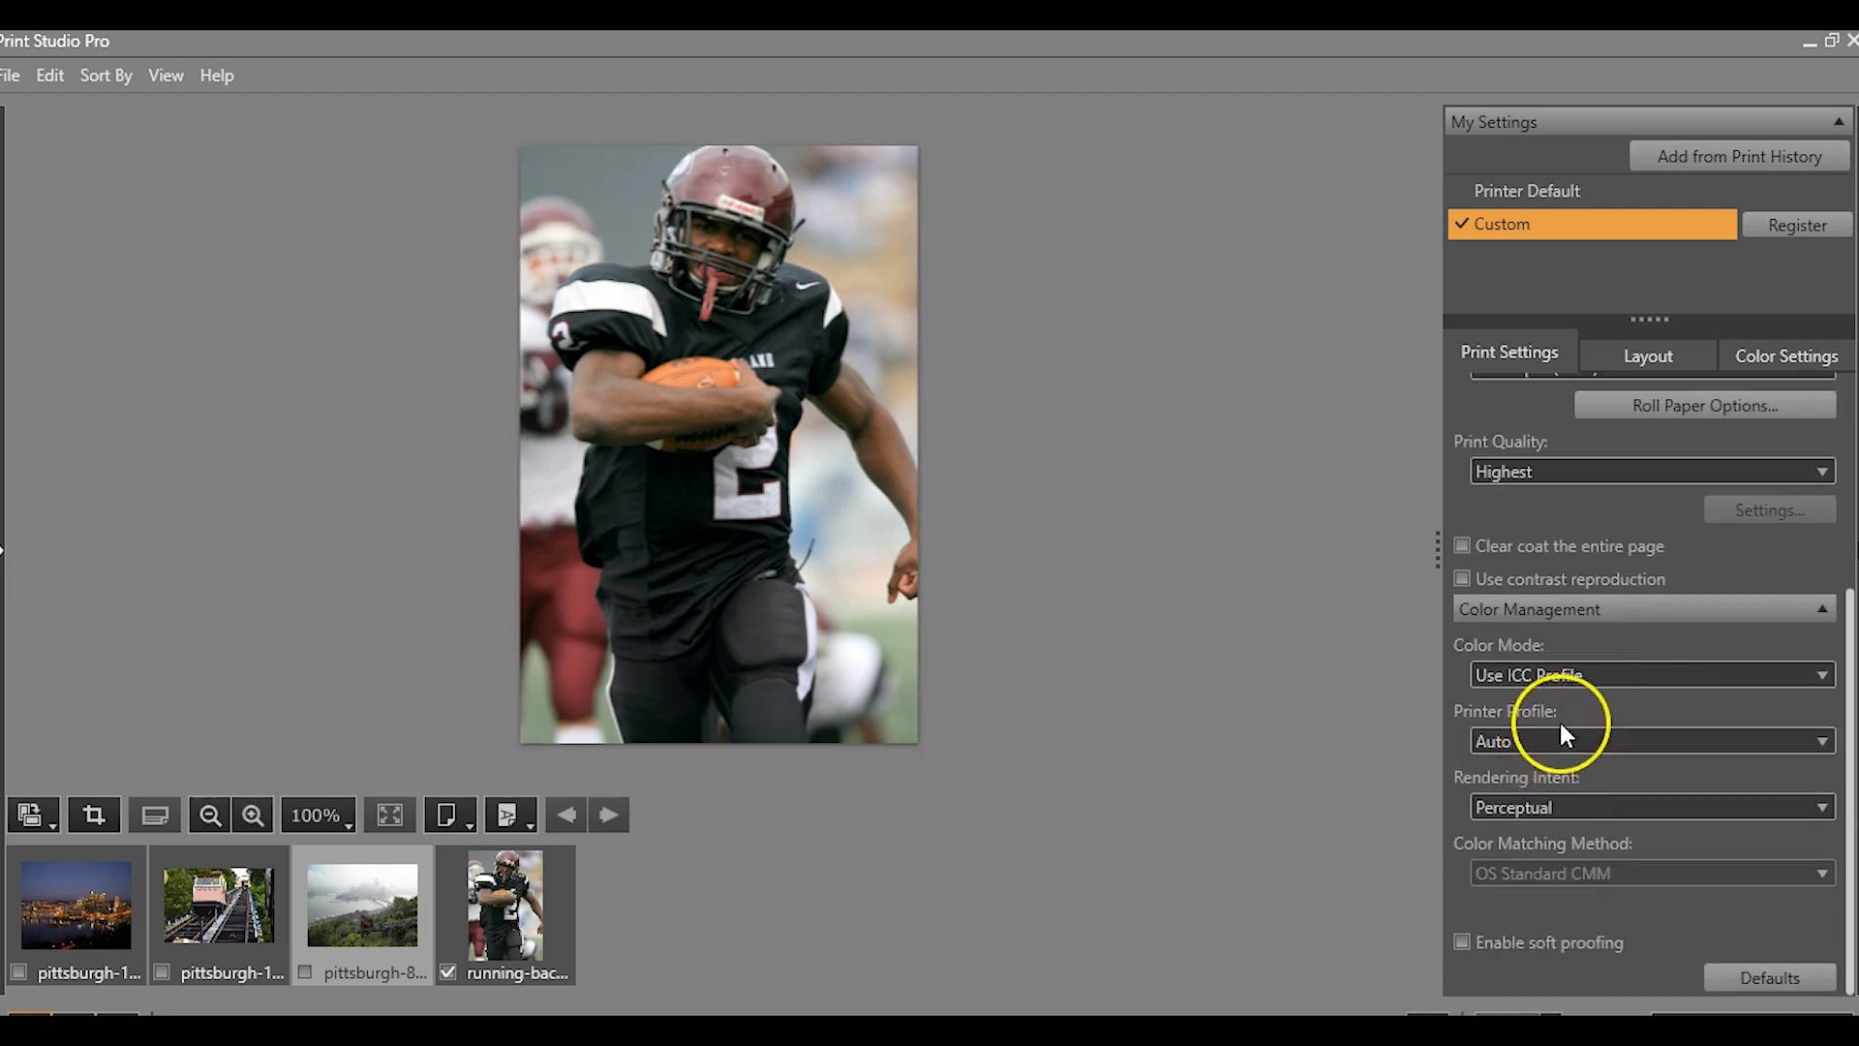
Review the color mode and printer profile choices, keeping Use ICC Profile and the Auto profile.
left_click(1566, 675)
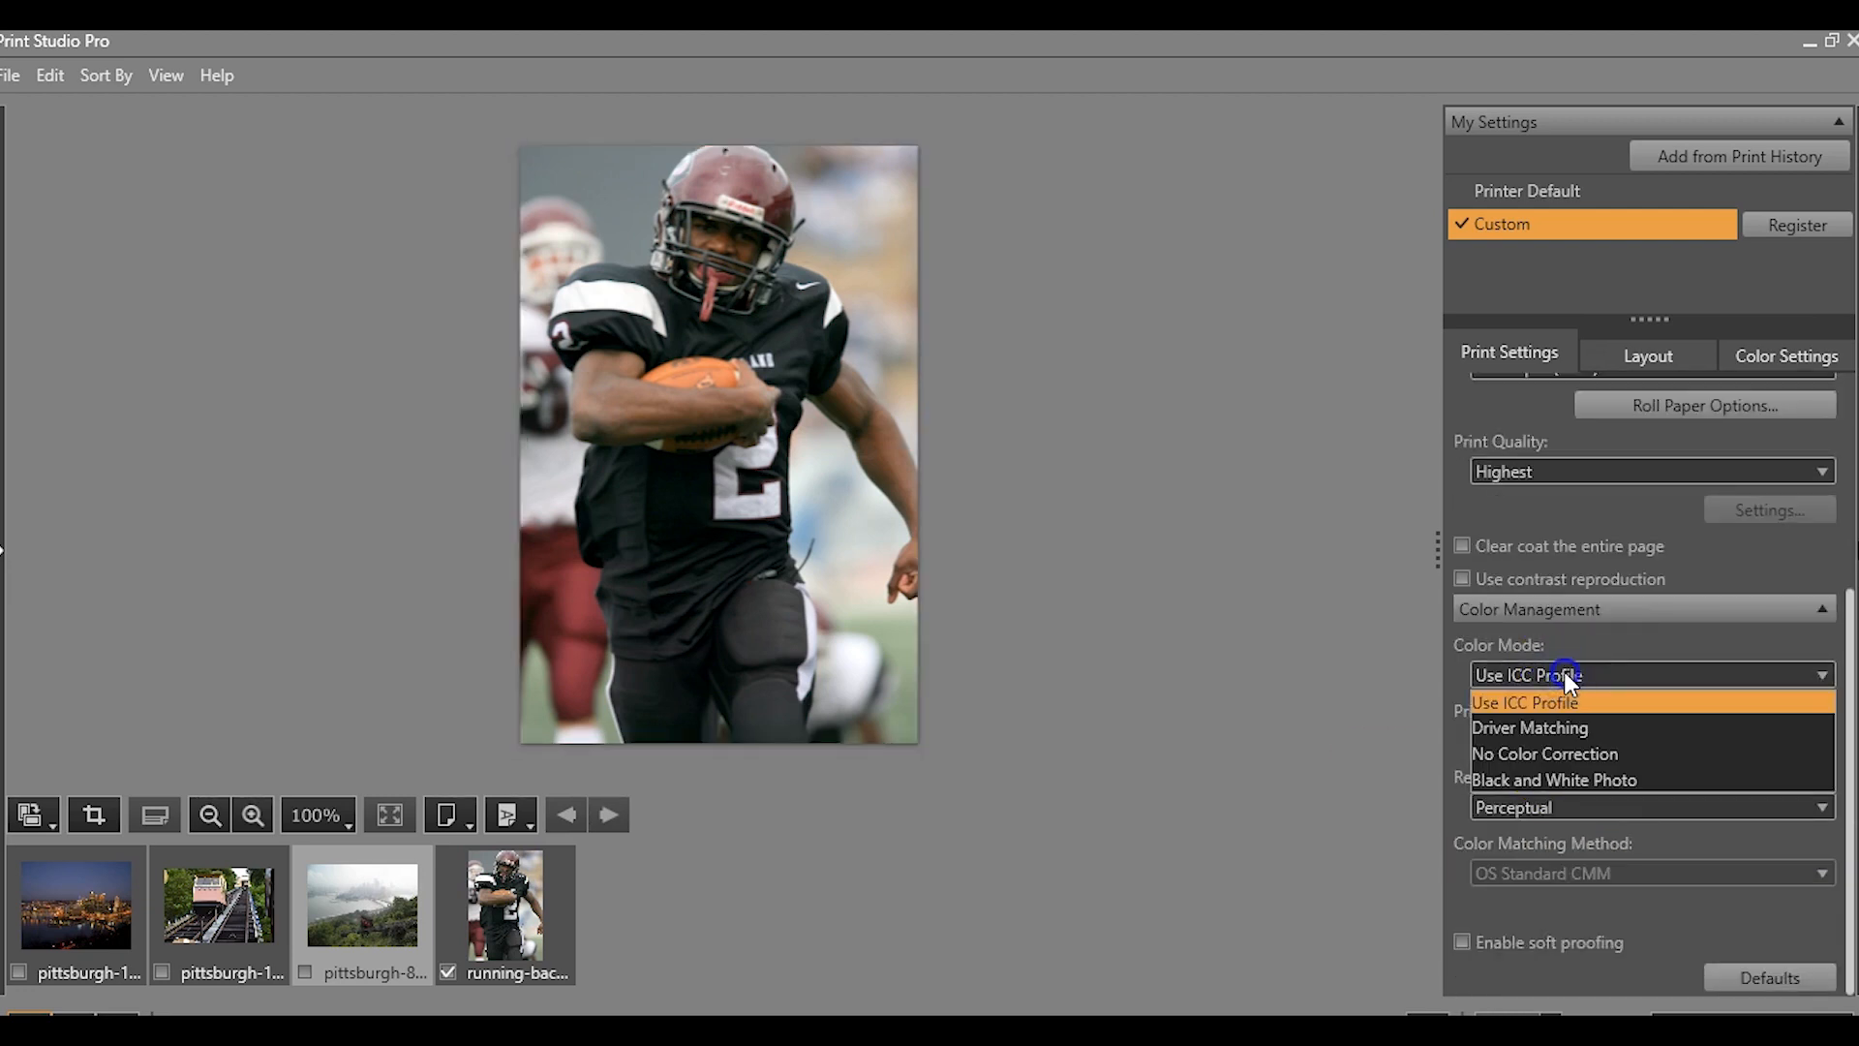
left_click(1565, 672)
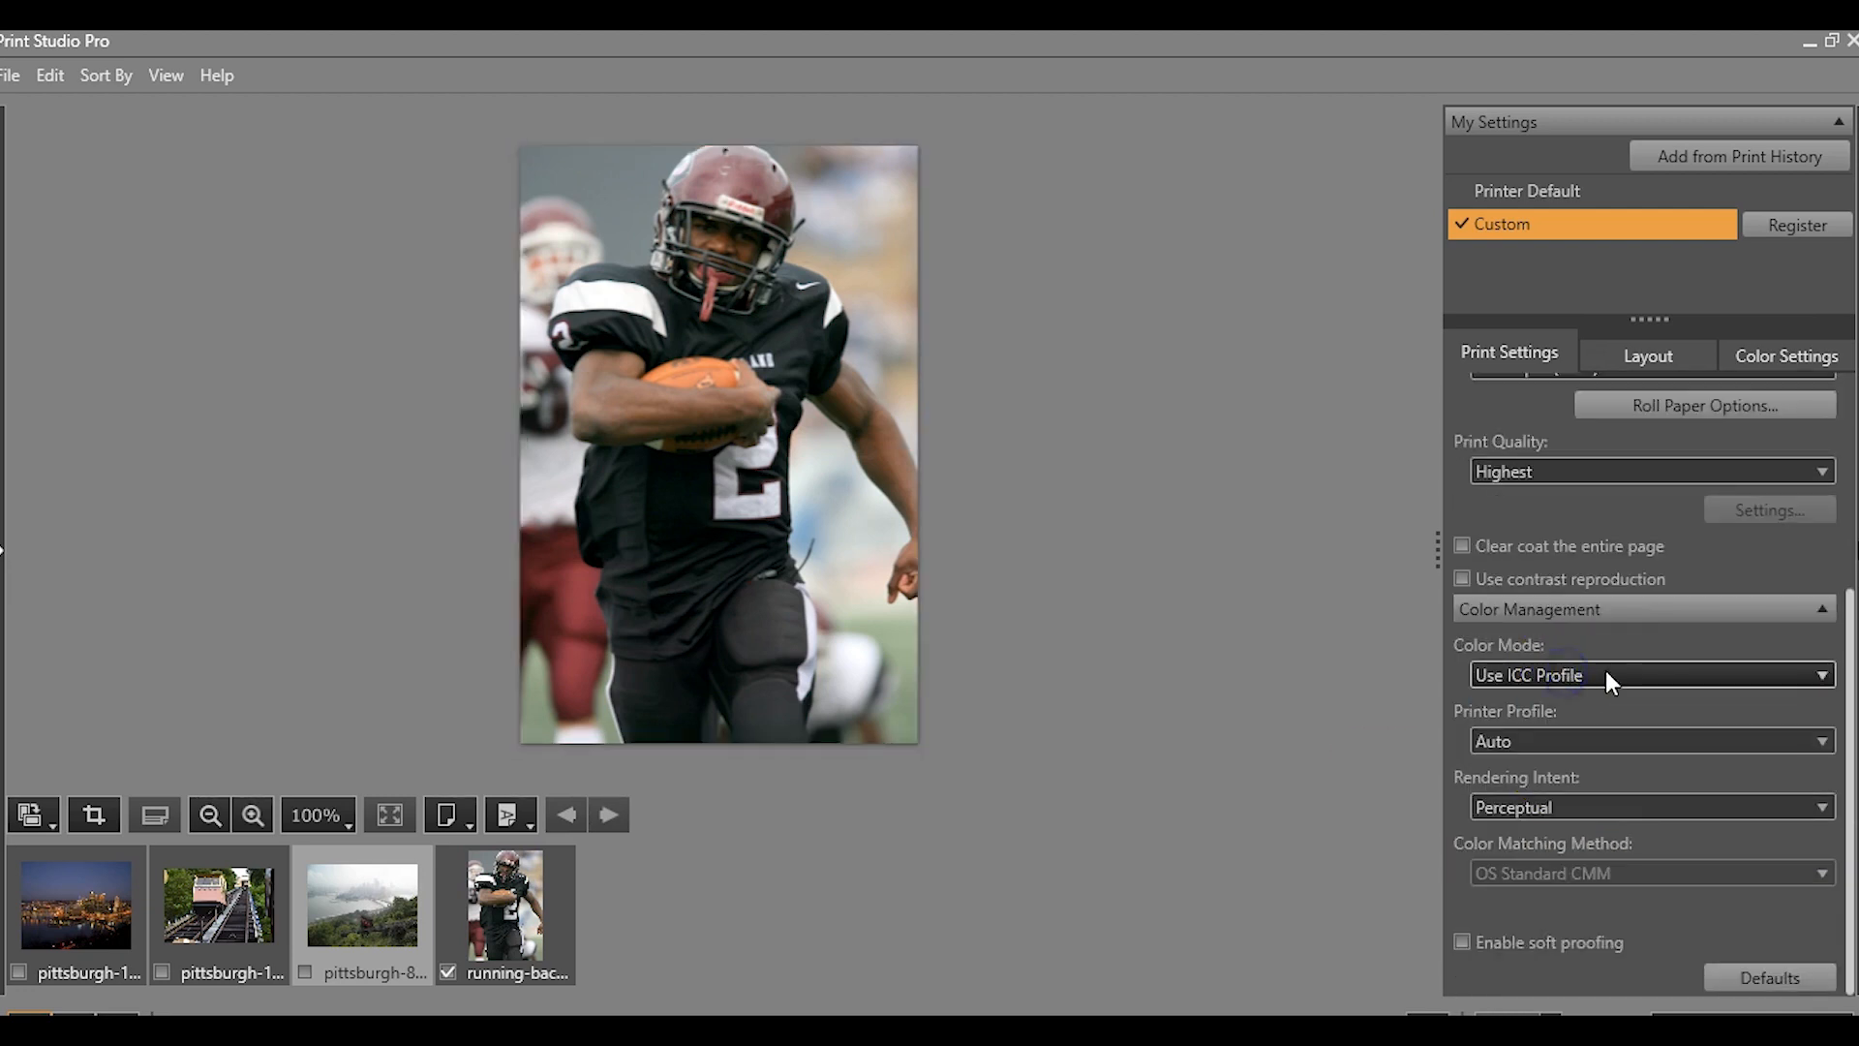
left_click(1515, 740)
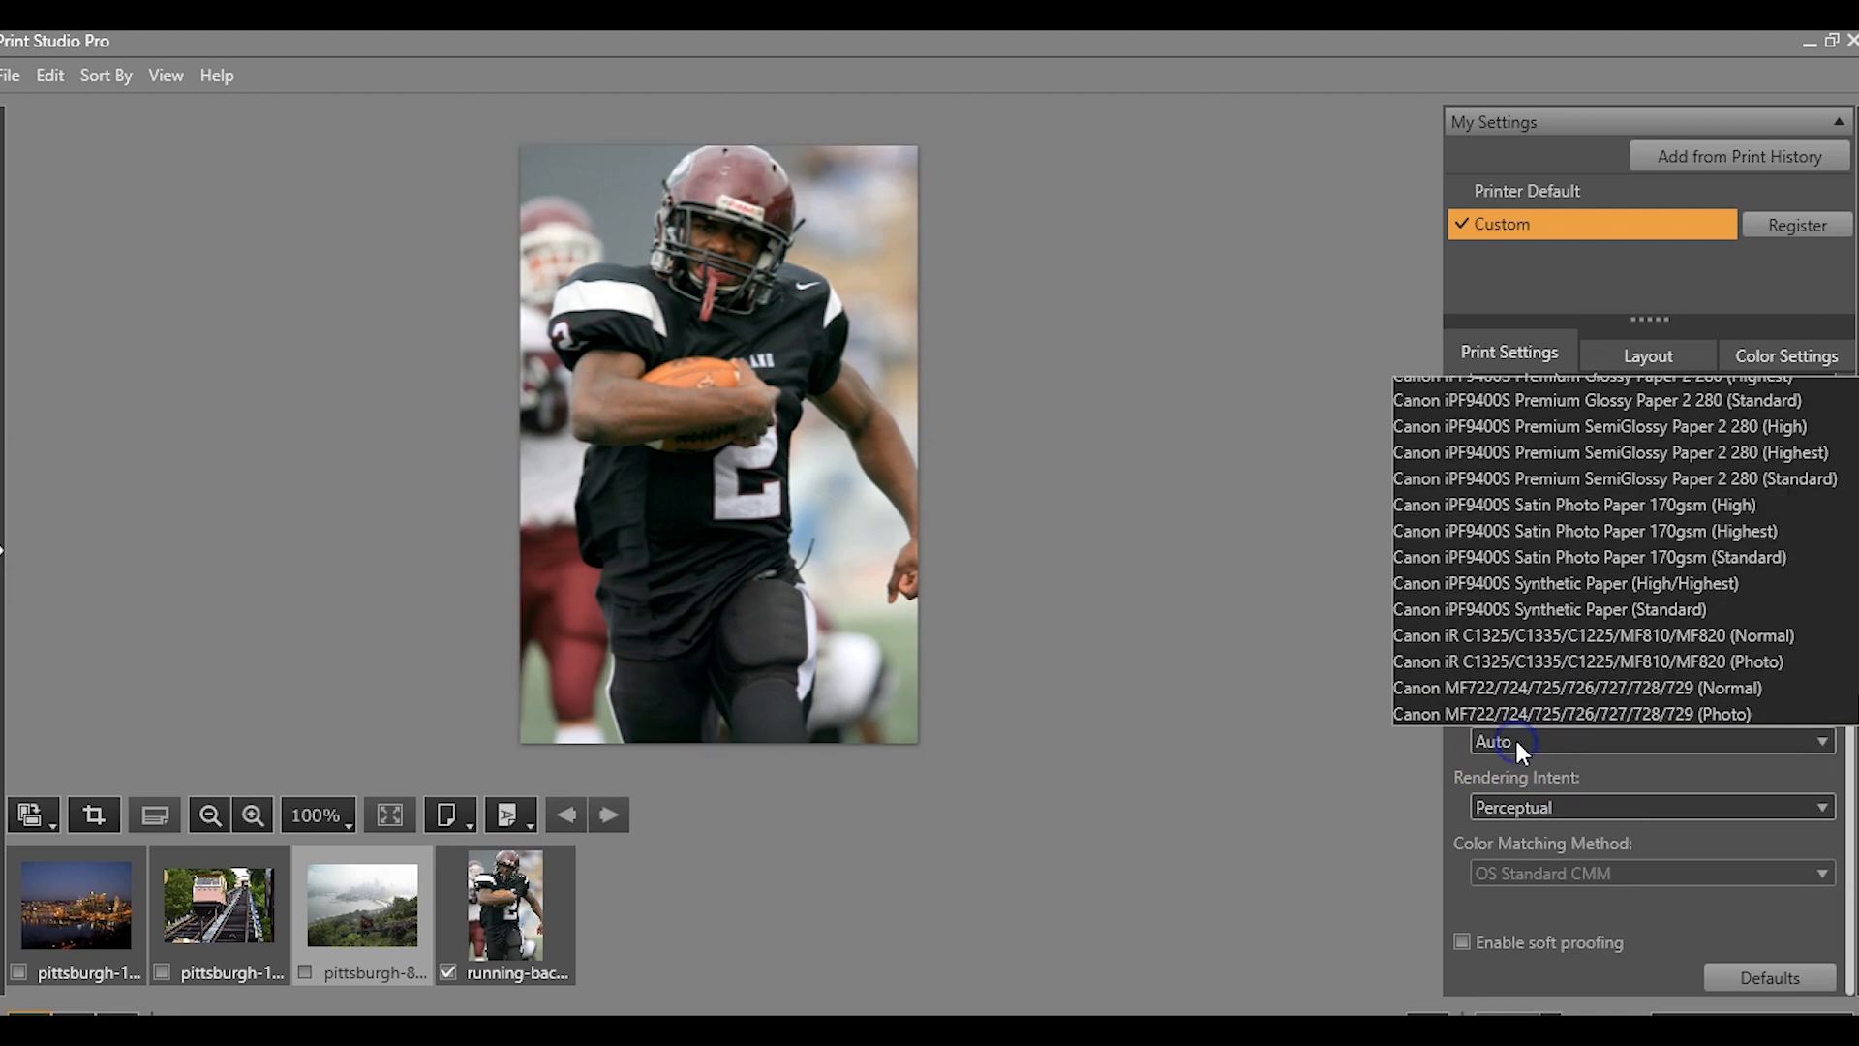
left_click(1213, 630)
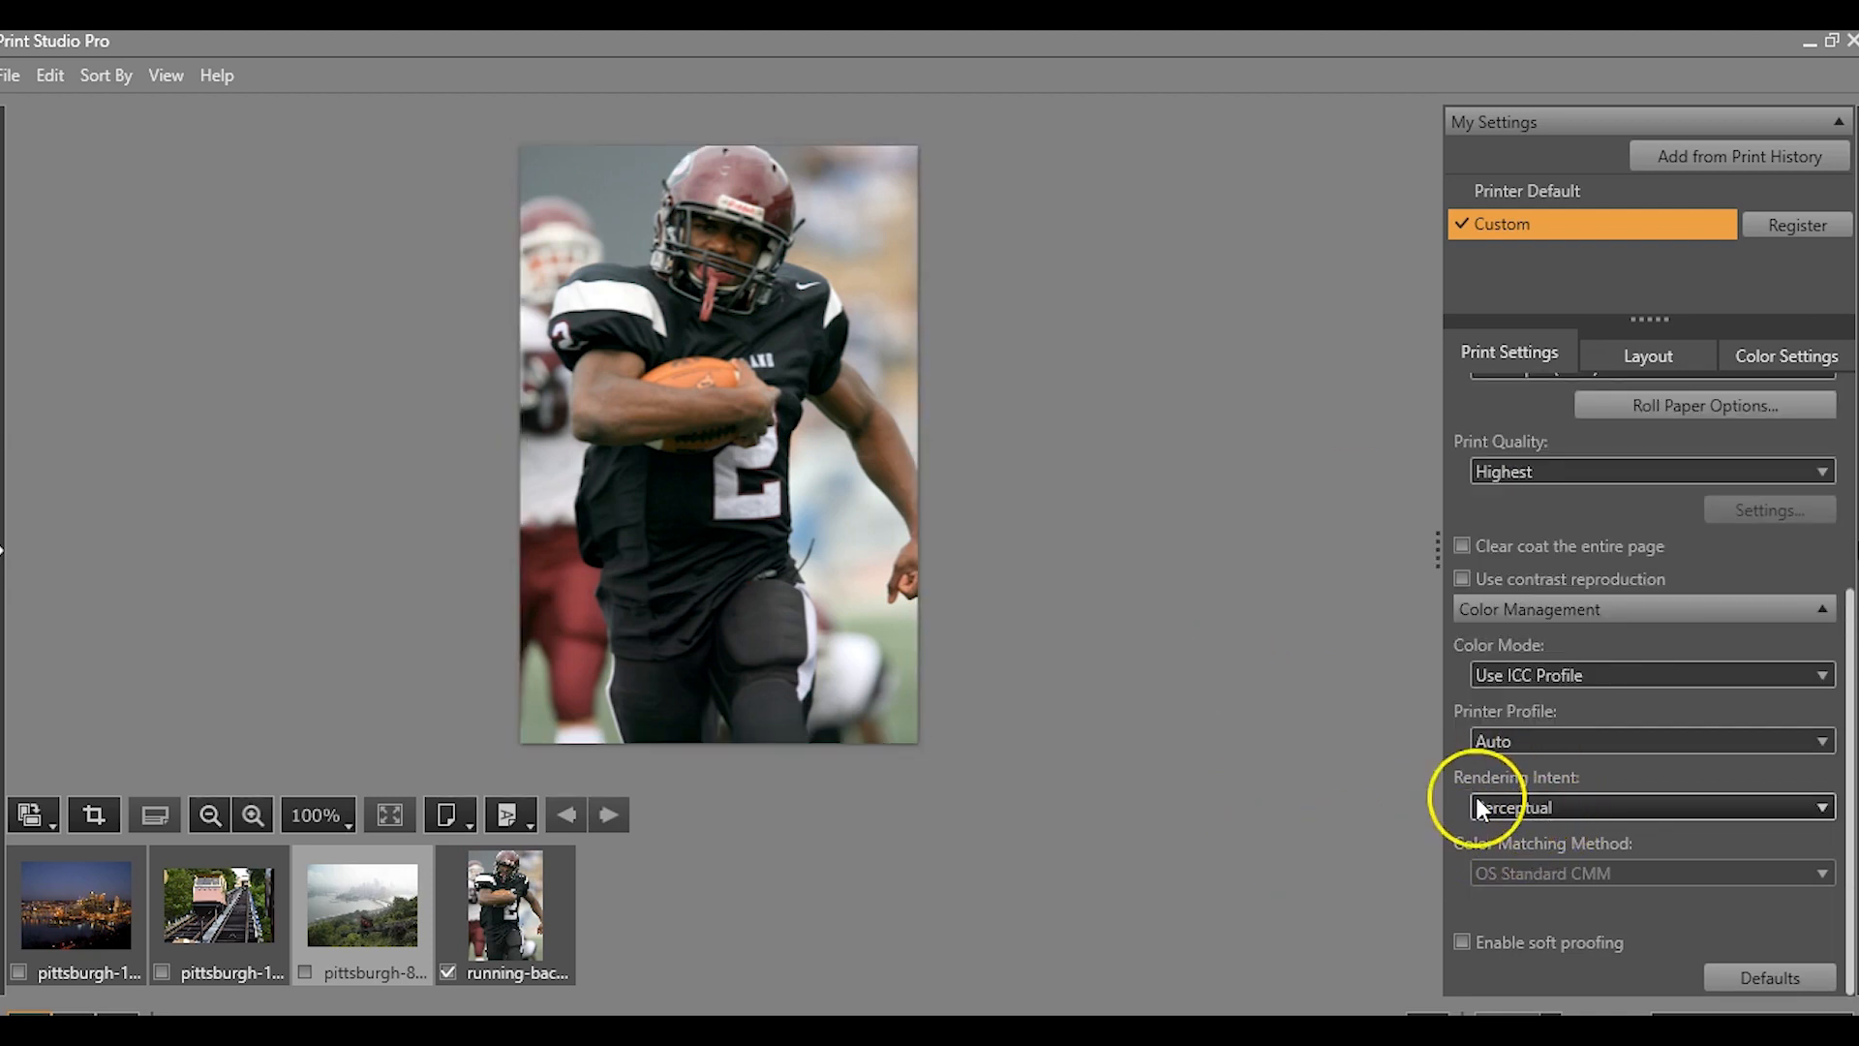
left_click(818, 664)
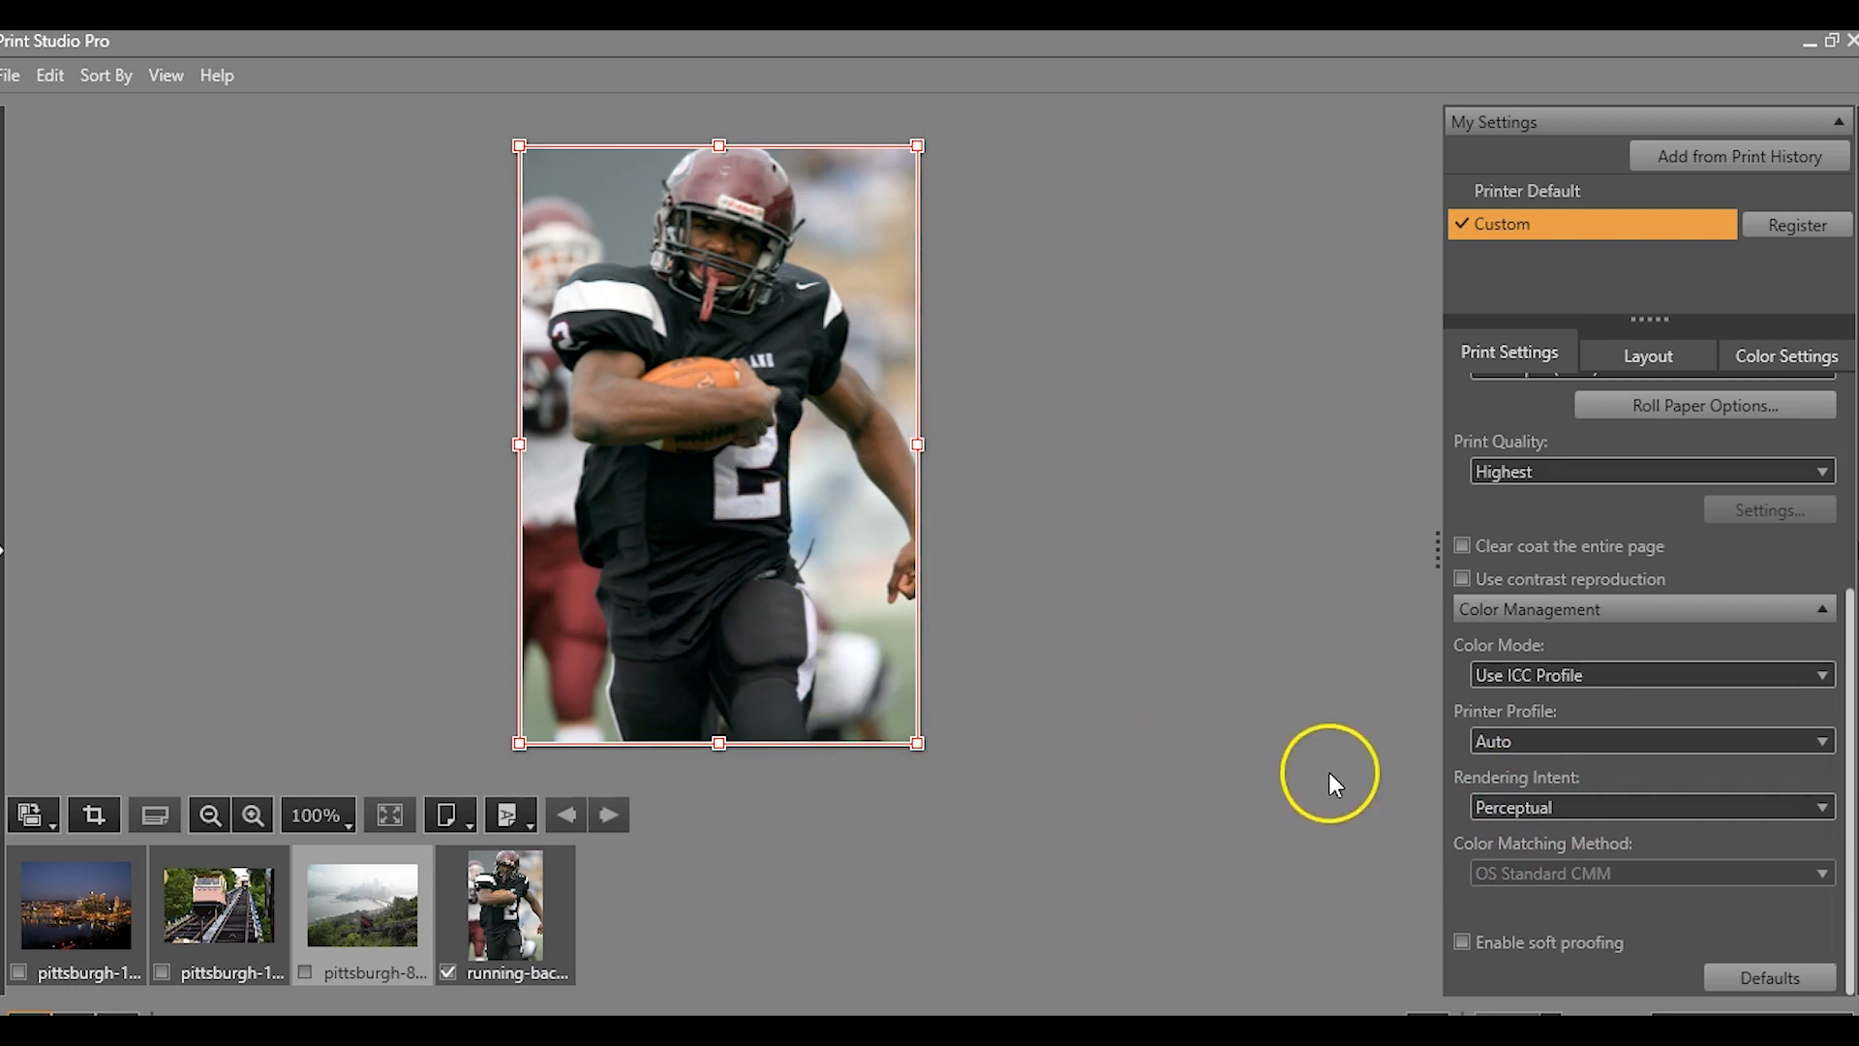
Change the layout's enlarged/reduced printing for the running-back photo to Fit Roll Paper Width.
left_click(1636, 356)
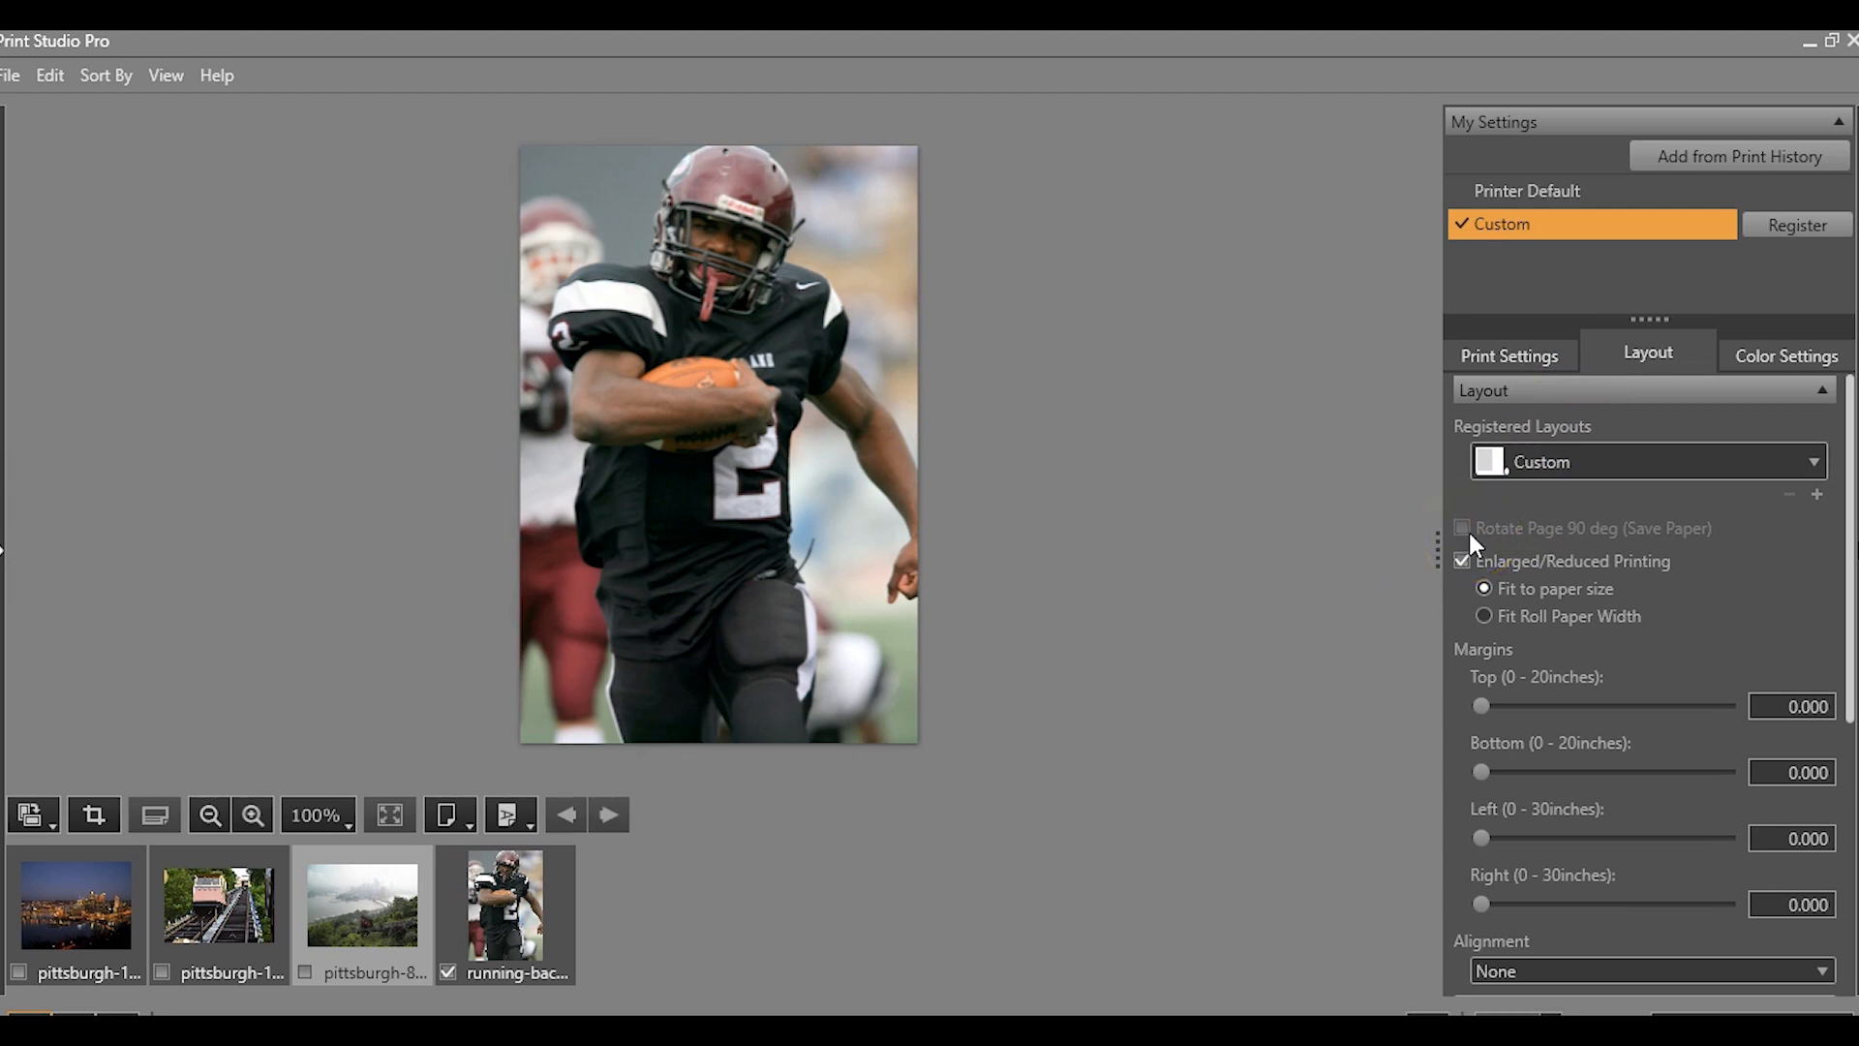
left_click(1007, 252)
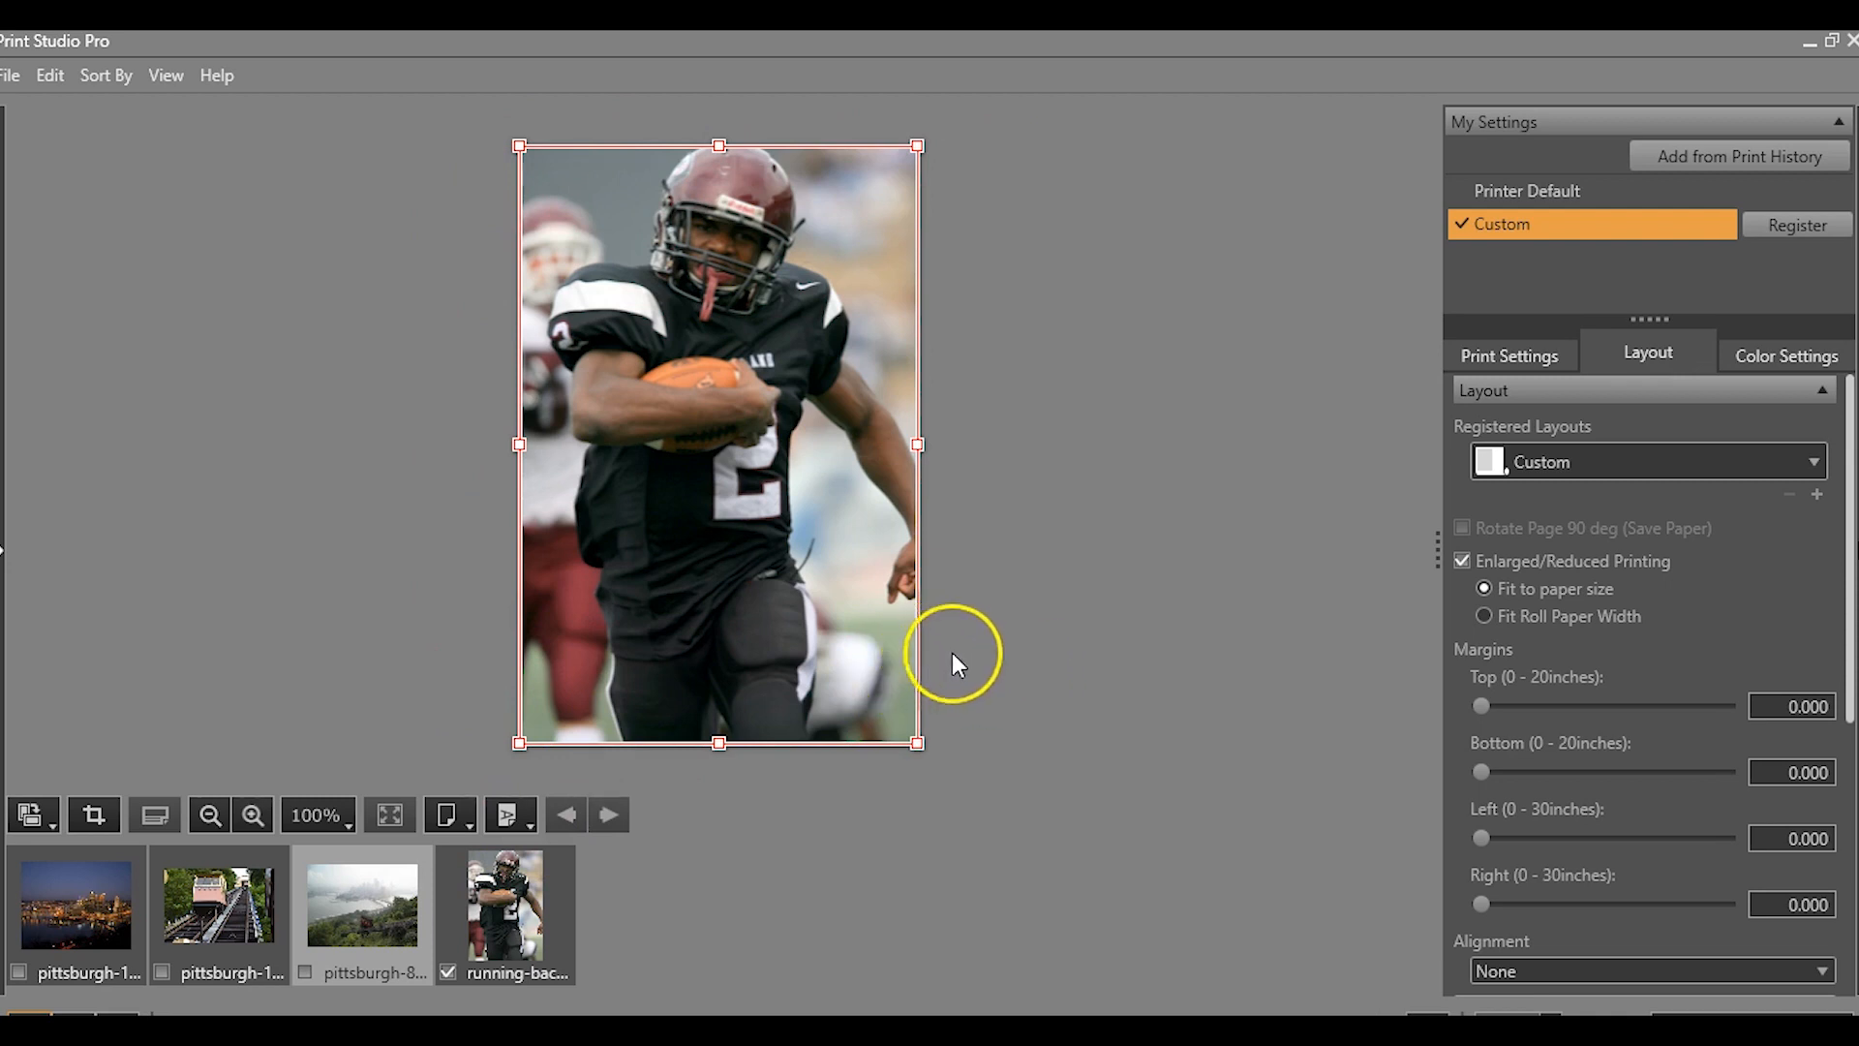
left_click(1007, 654)
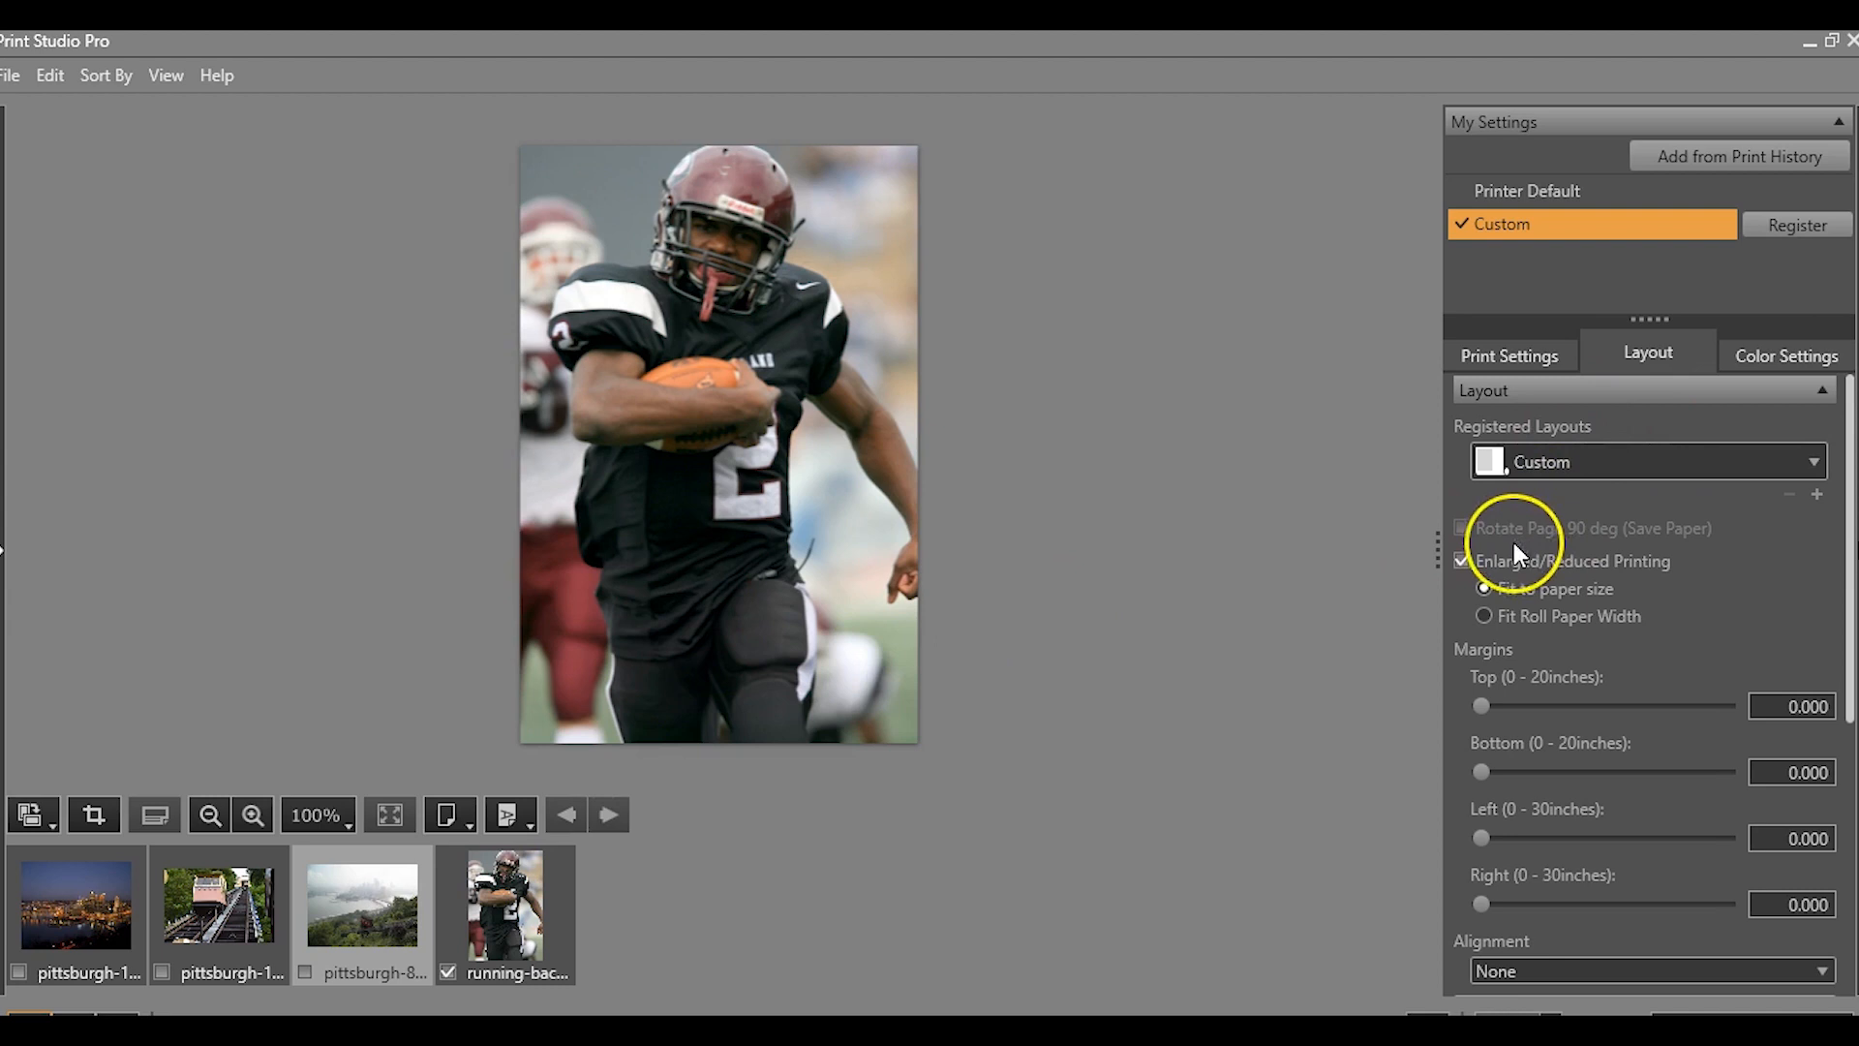
left_click(1484, 616)
left_click(1091, 622)
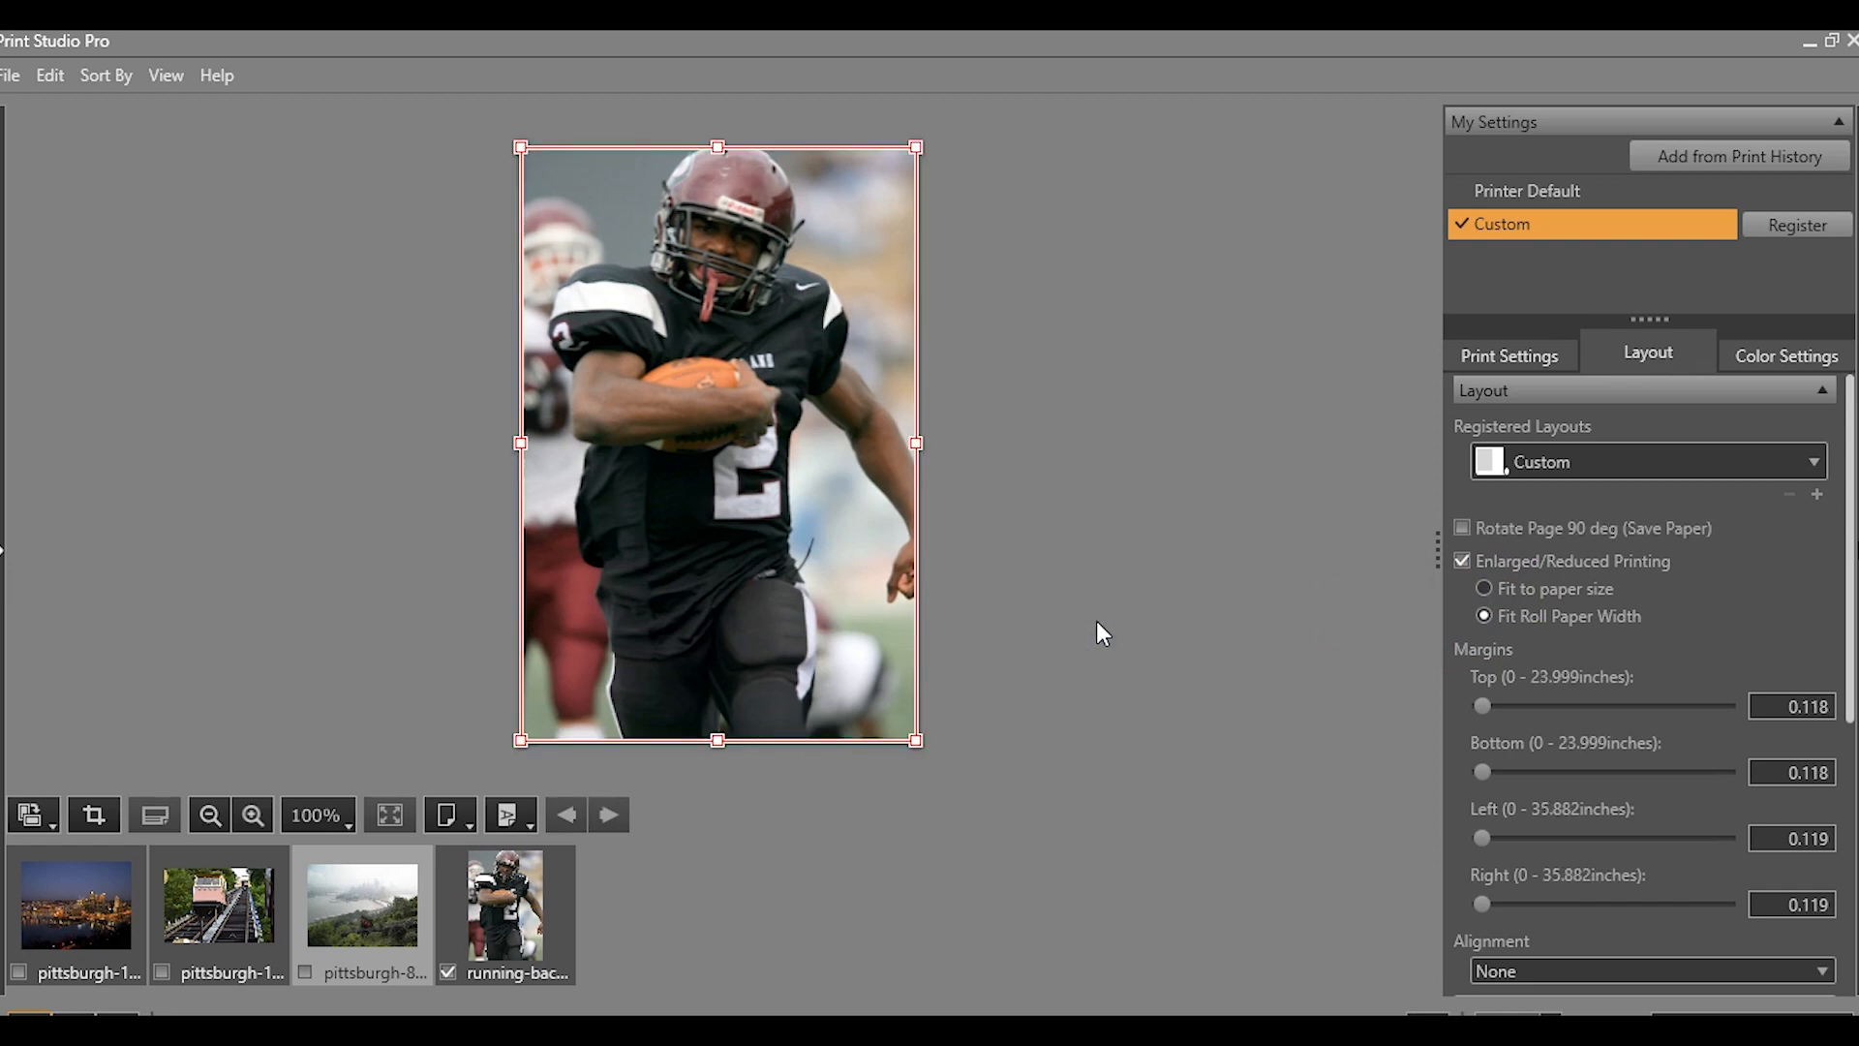
left_click(1096, 619)
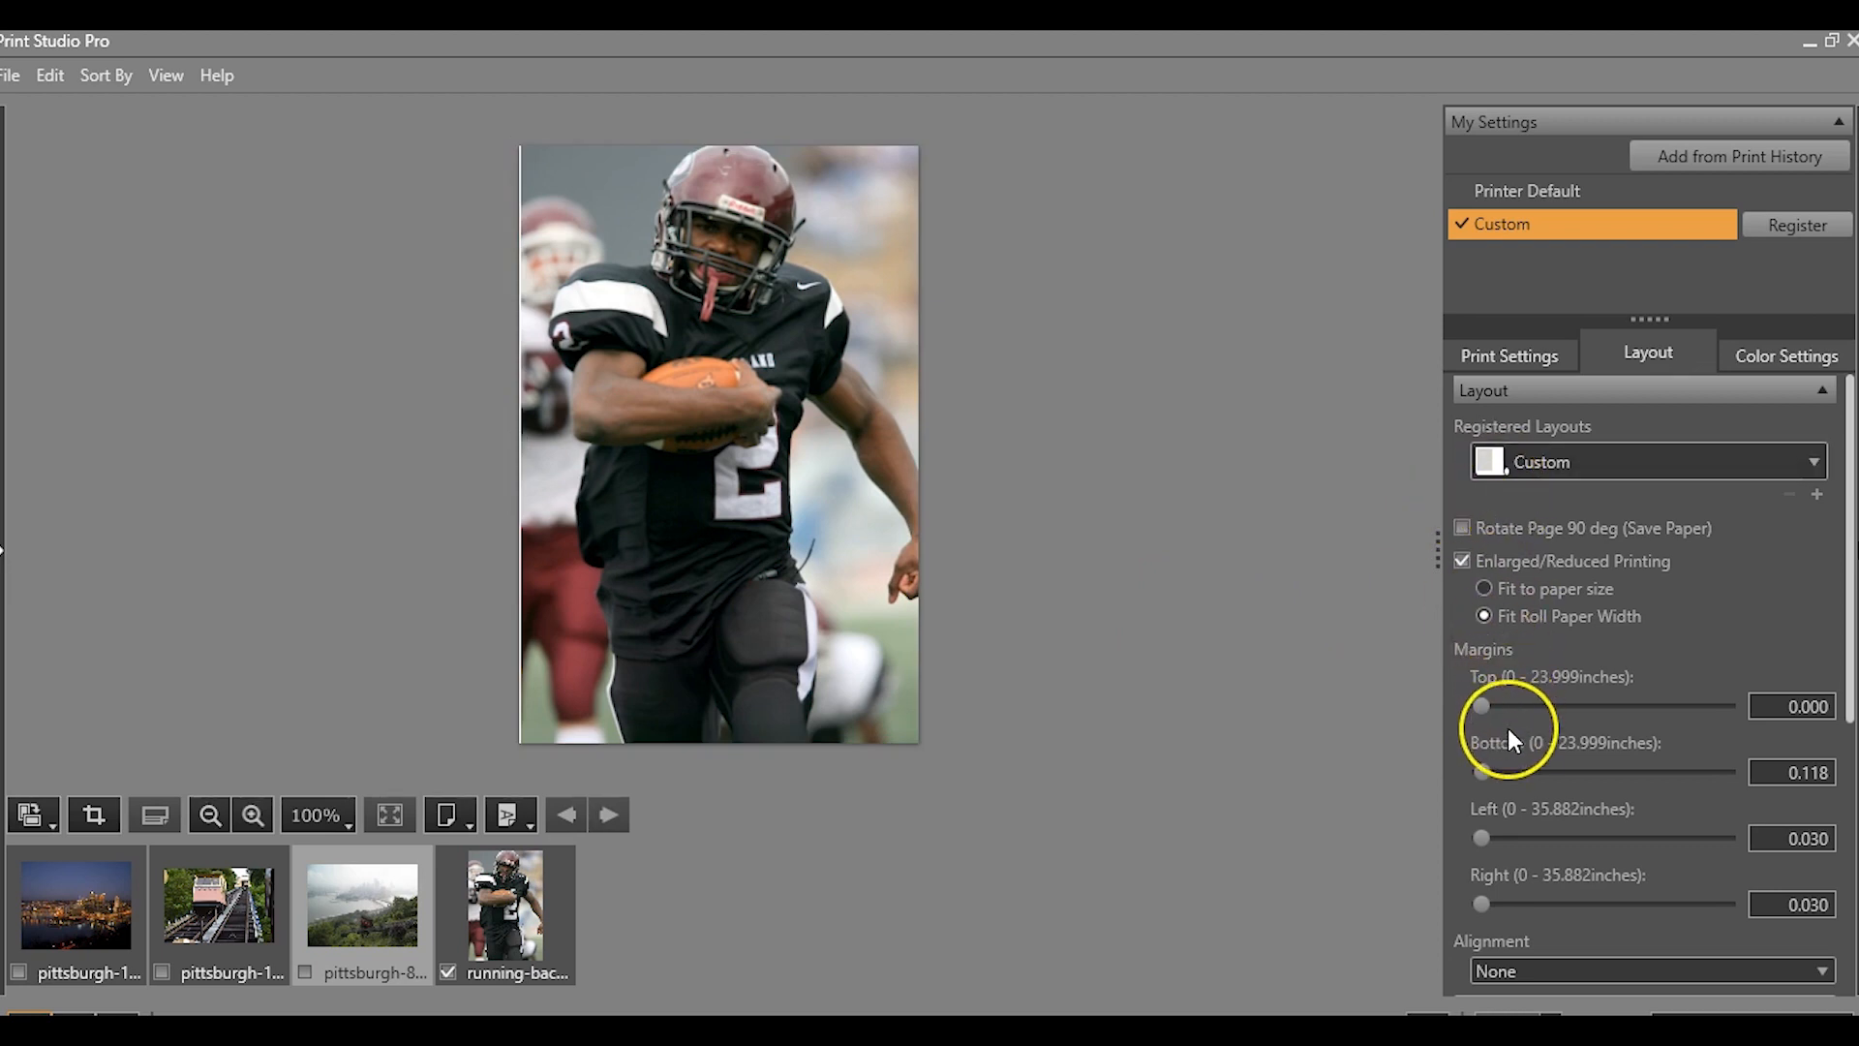
Try to reduce both the top and bottom margins of the photo to 0 inches.
left_click_drag(1483, 771, 1462, 770)
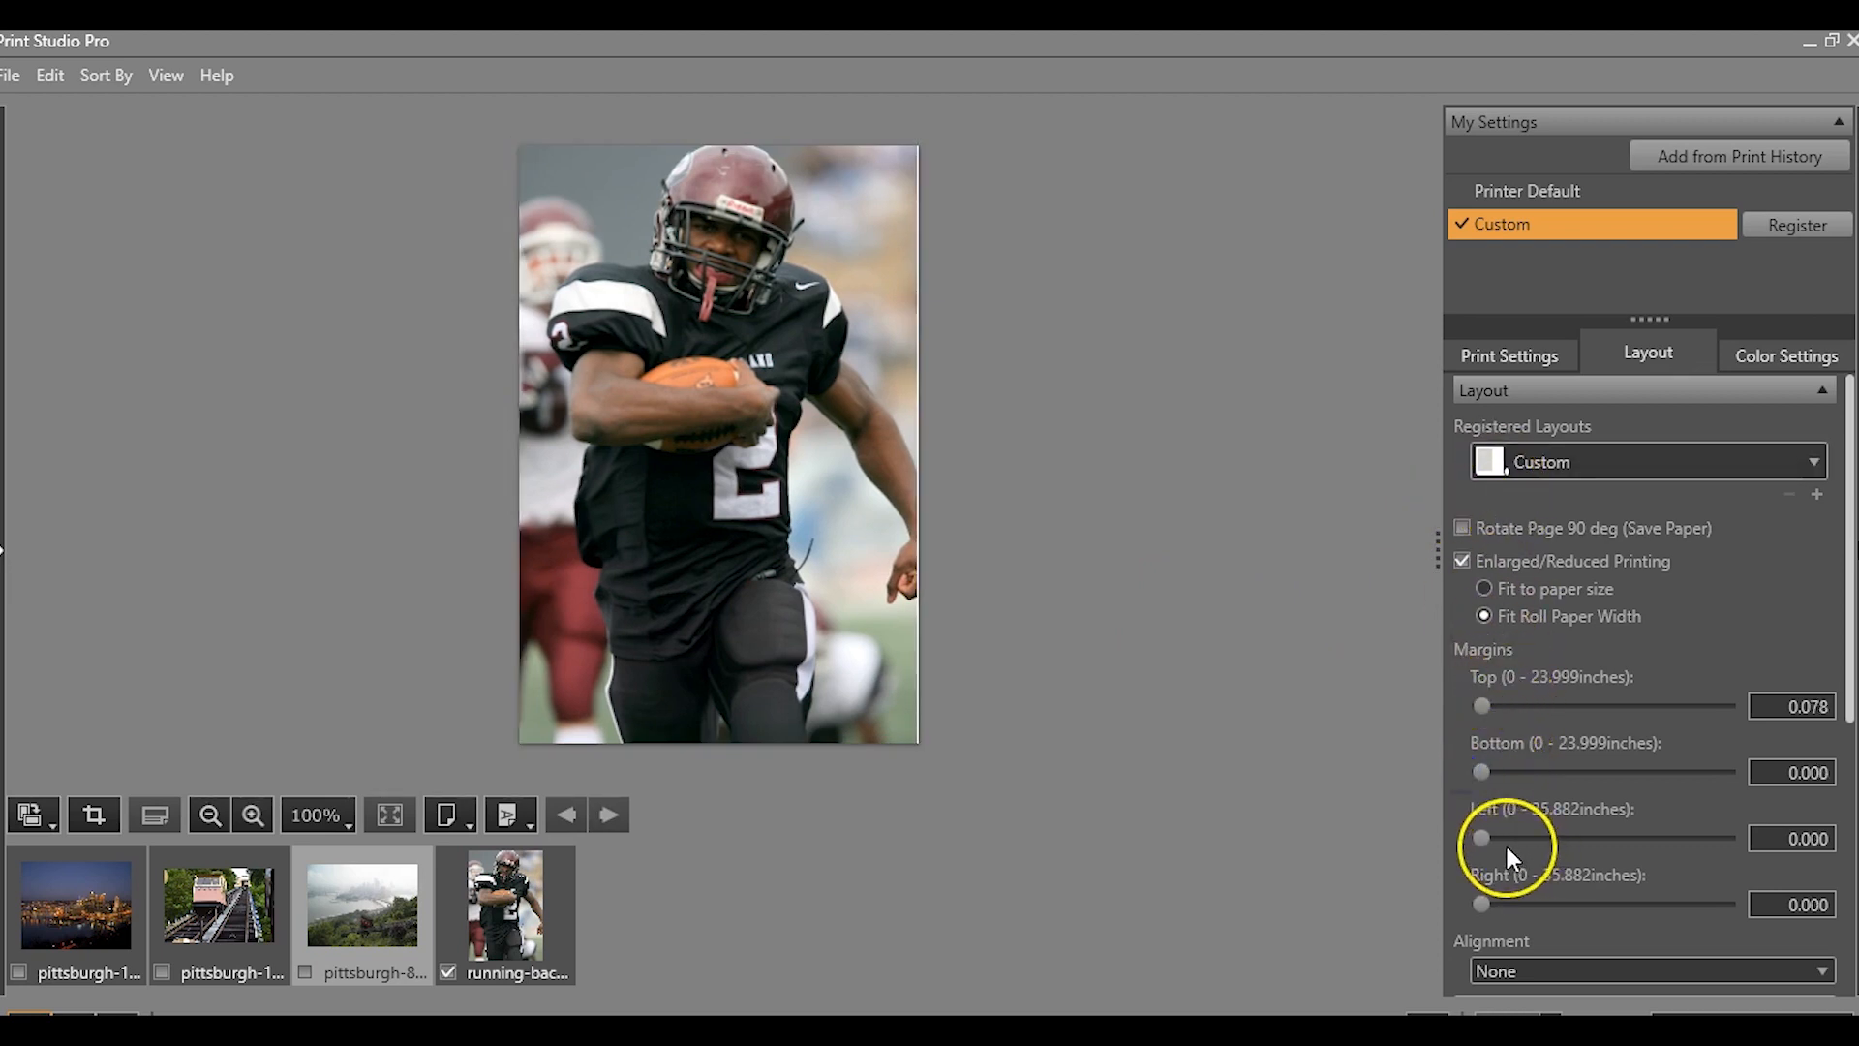
left_click_drag(1478, 706, 1439, 705)
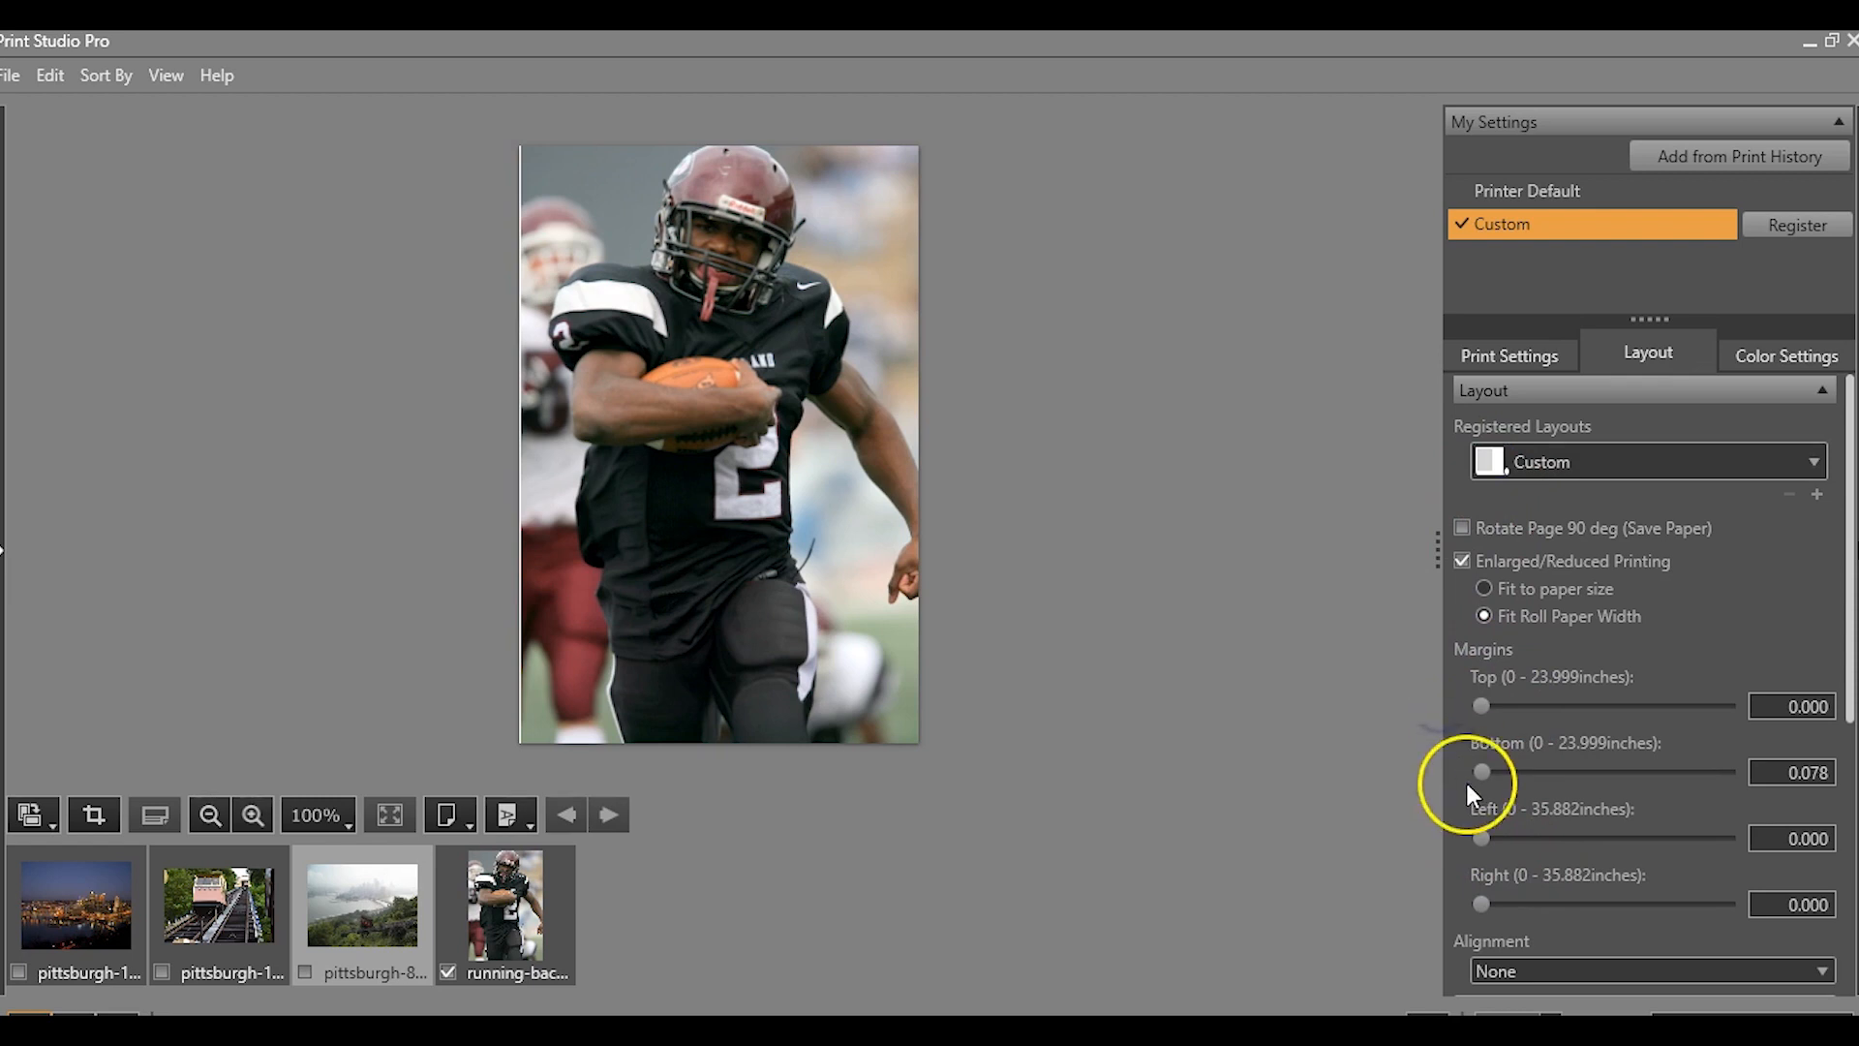
left_click(1464, 528)
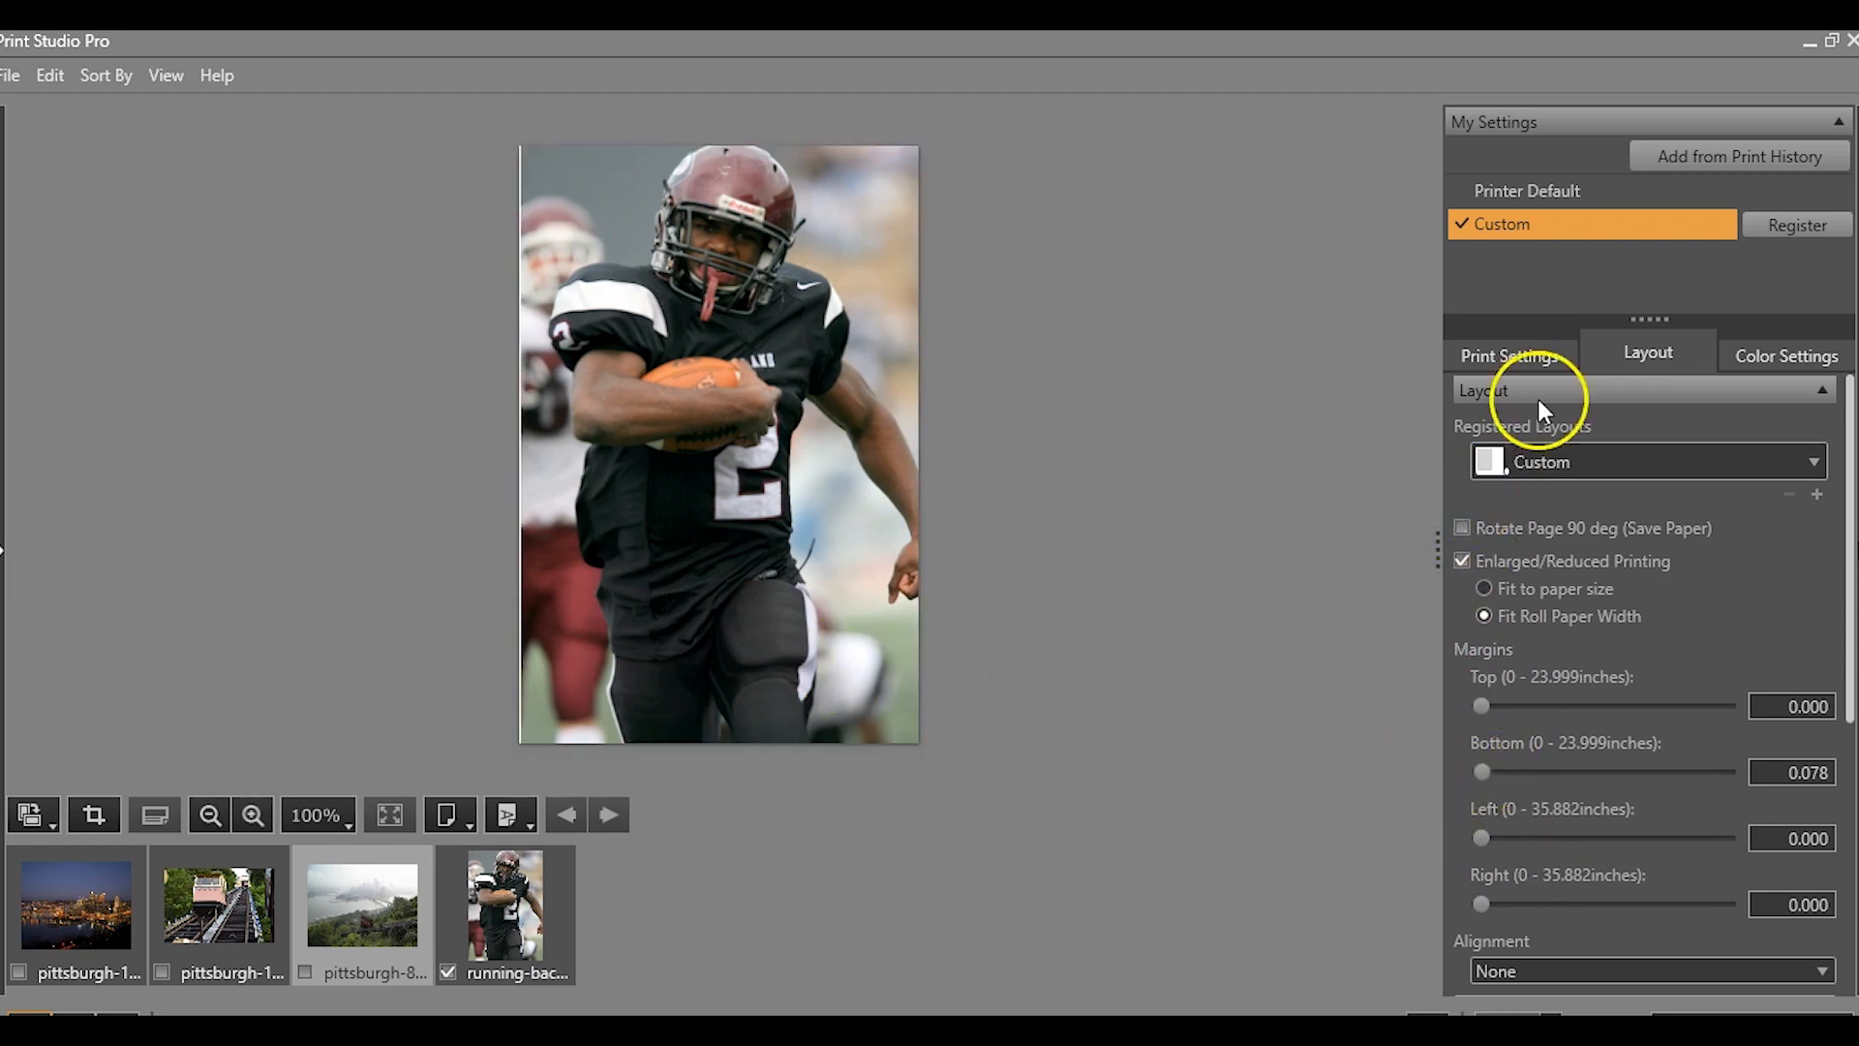
Apply the registered Borderless (x1) layout to the photo and accept the layout warning.
left_click(1623, 455)
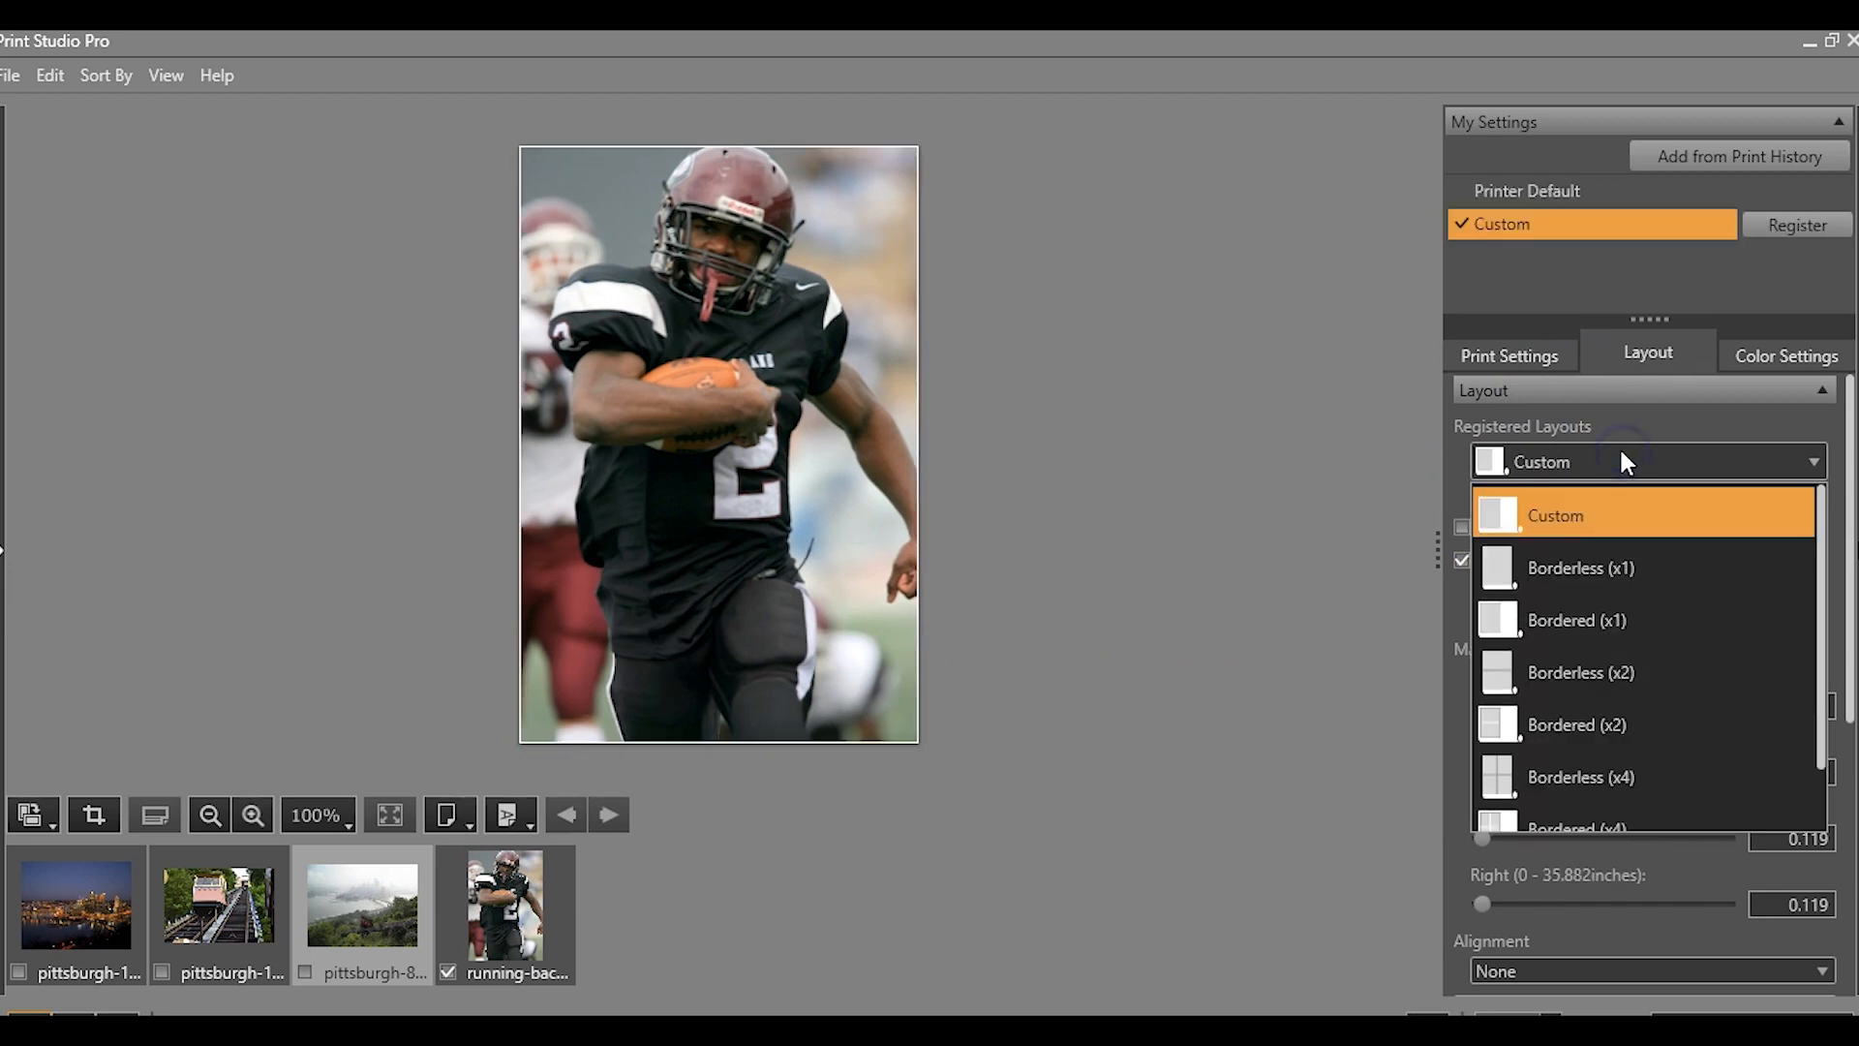
left_click(1573, 566)
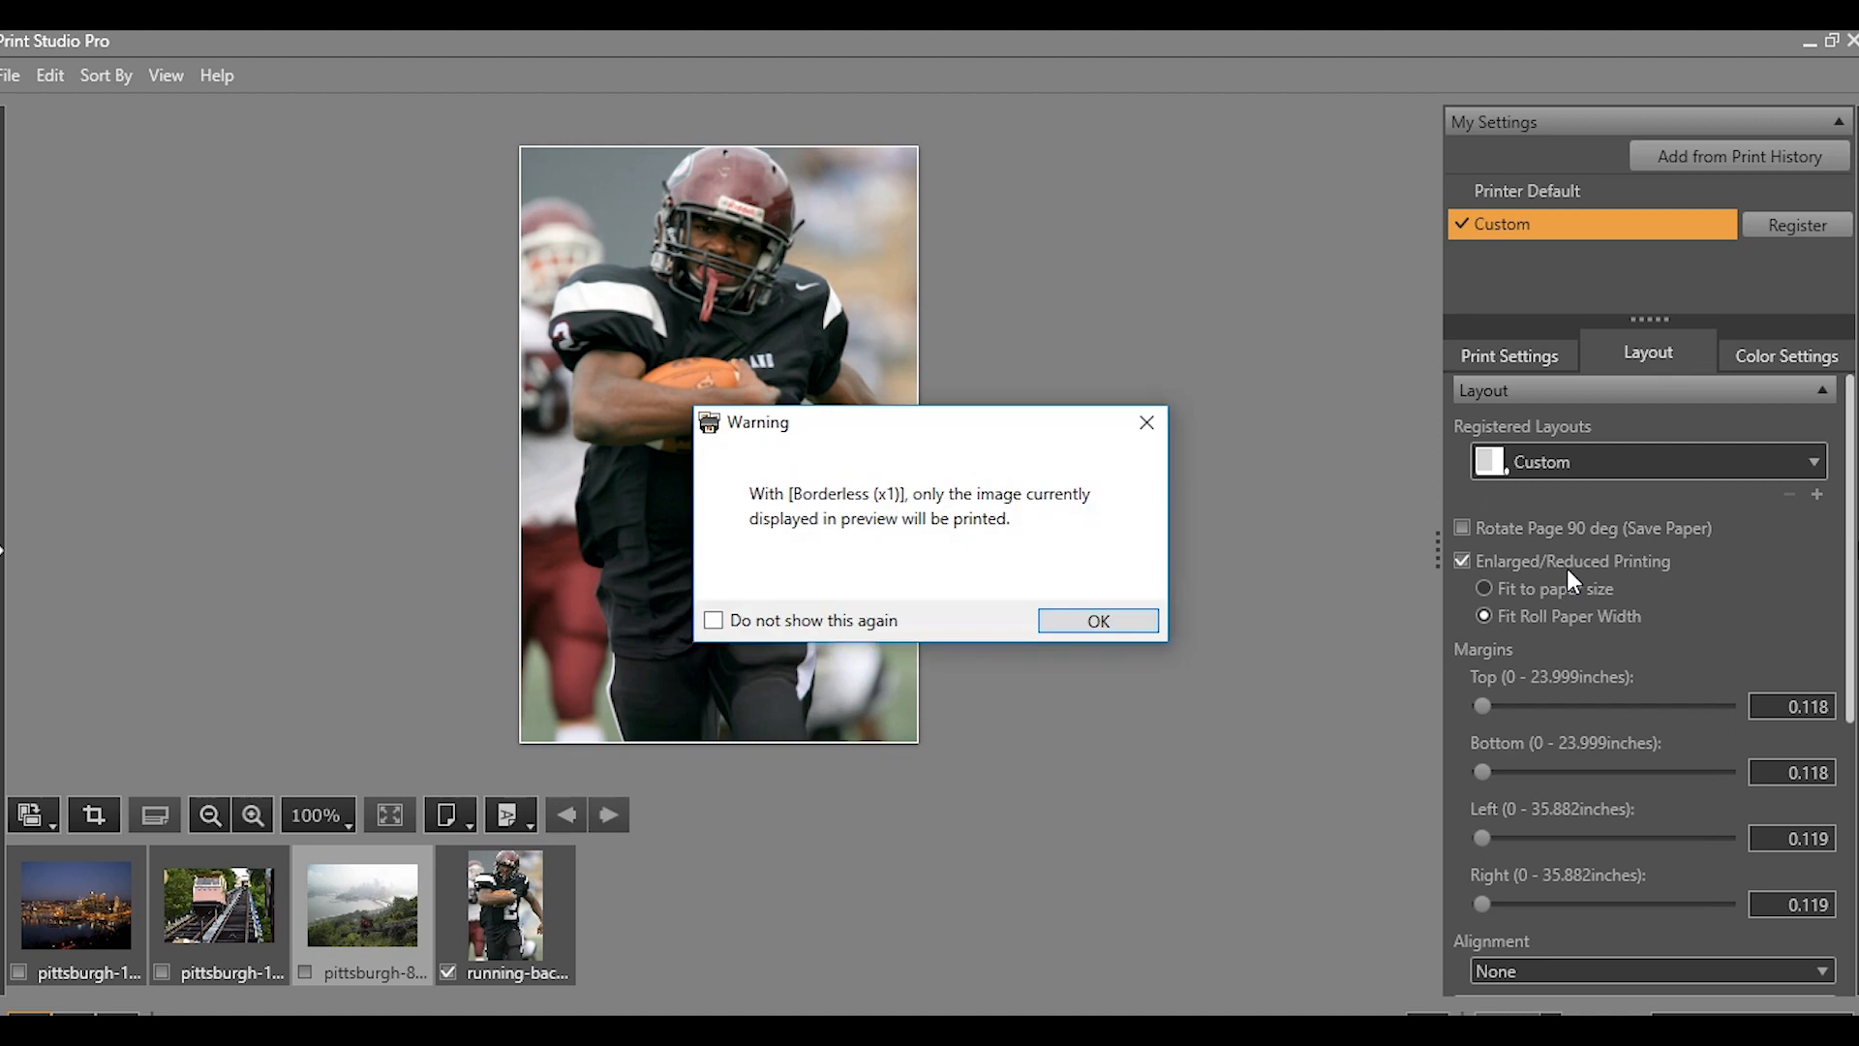
left_click(1076, 621)
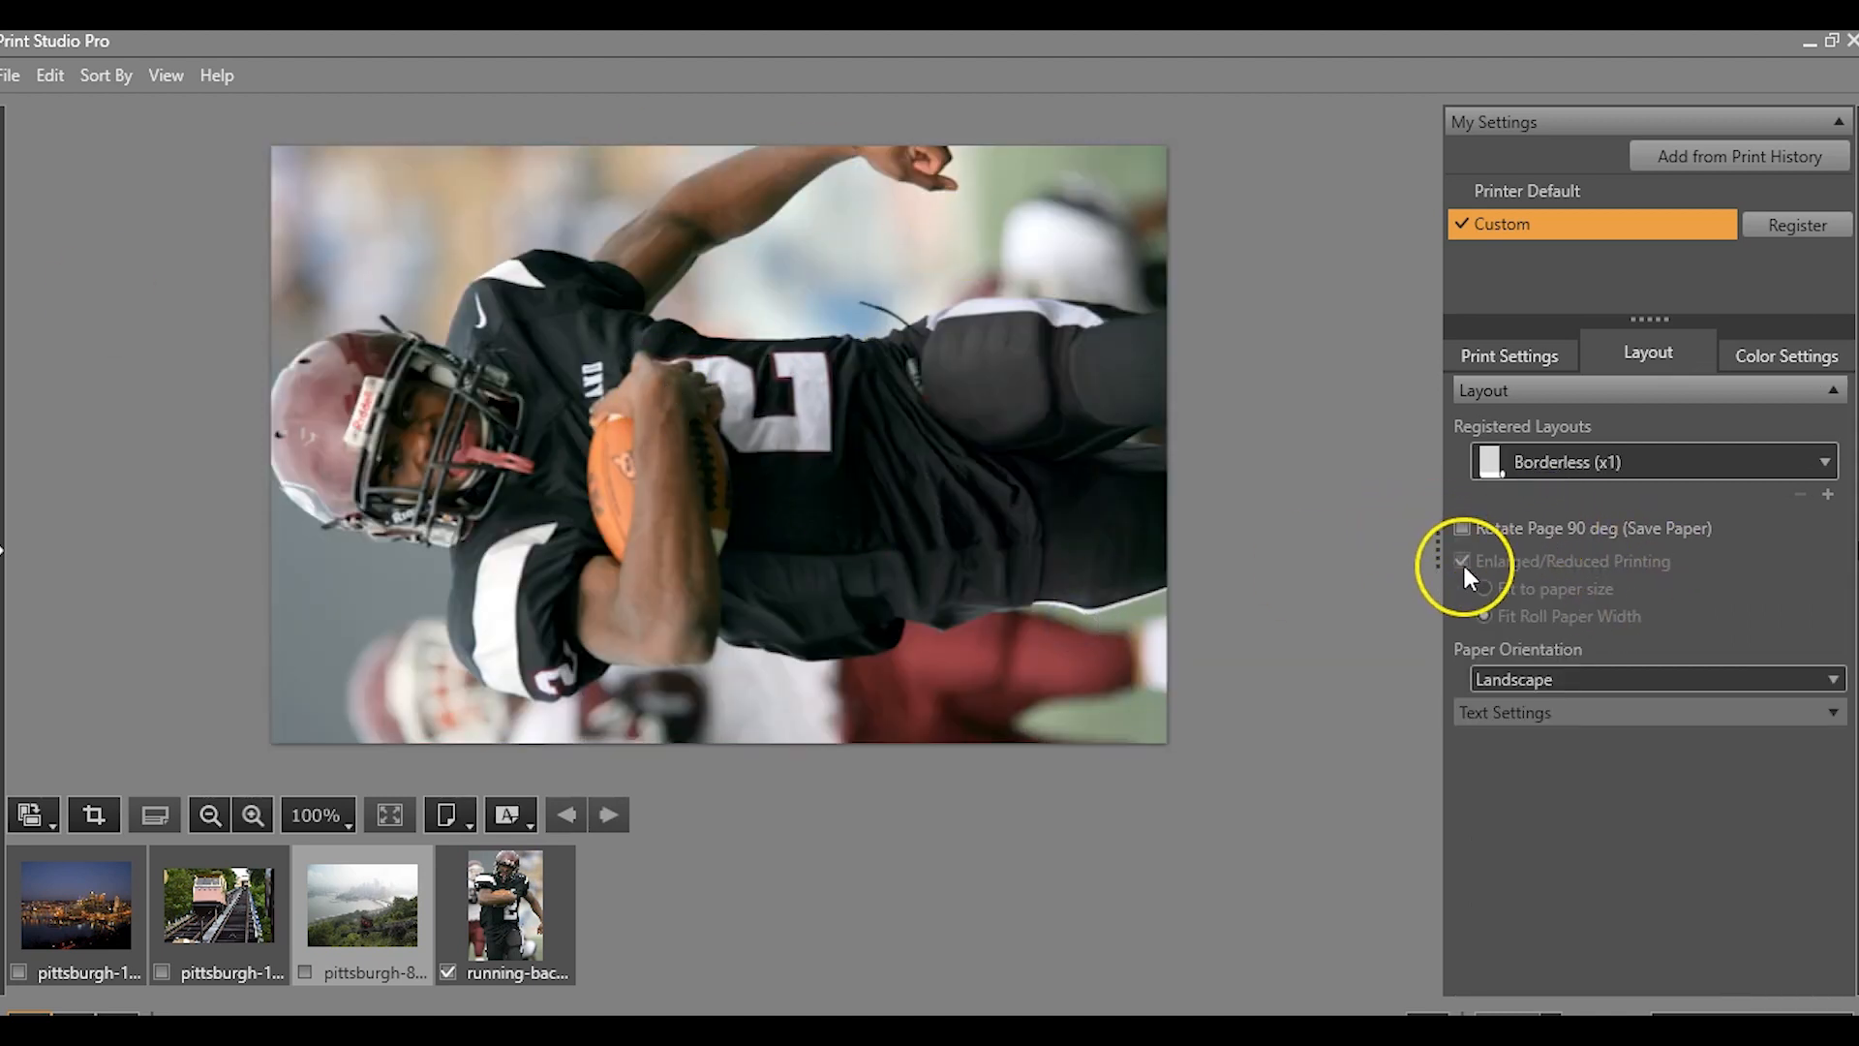
Apply the registered Bordered (x1) layout to the running-back photo.
left_click(1573, 462)
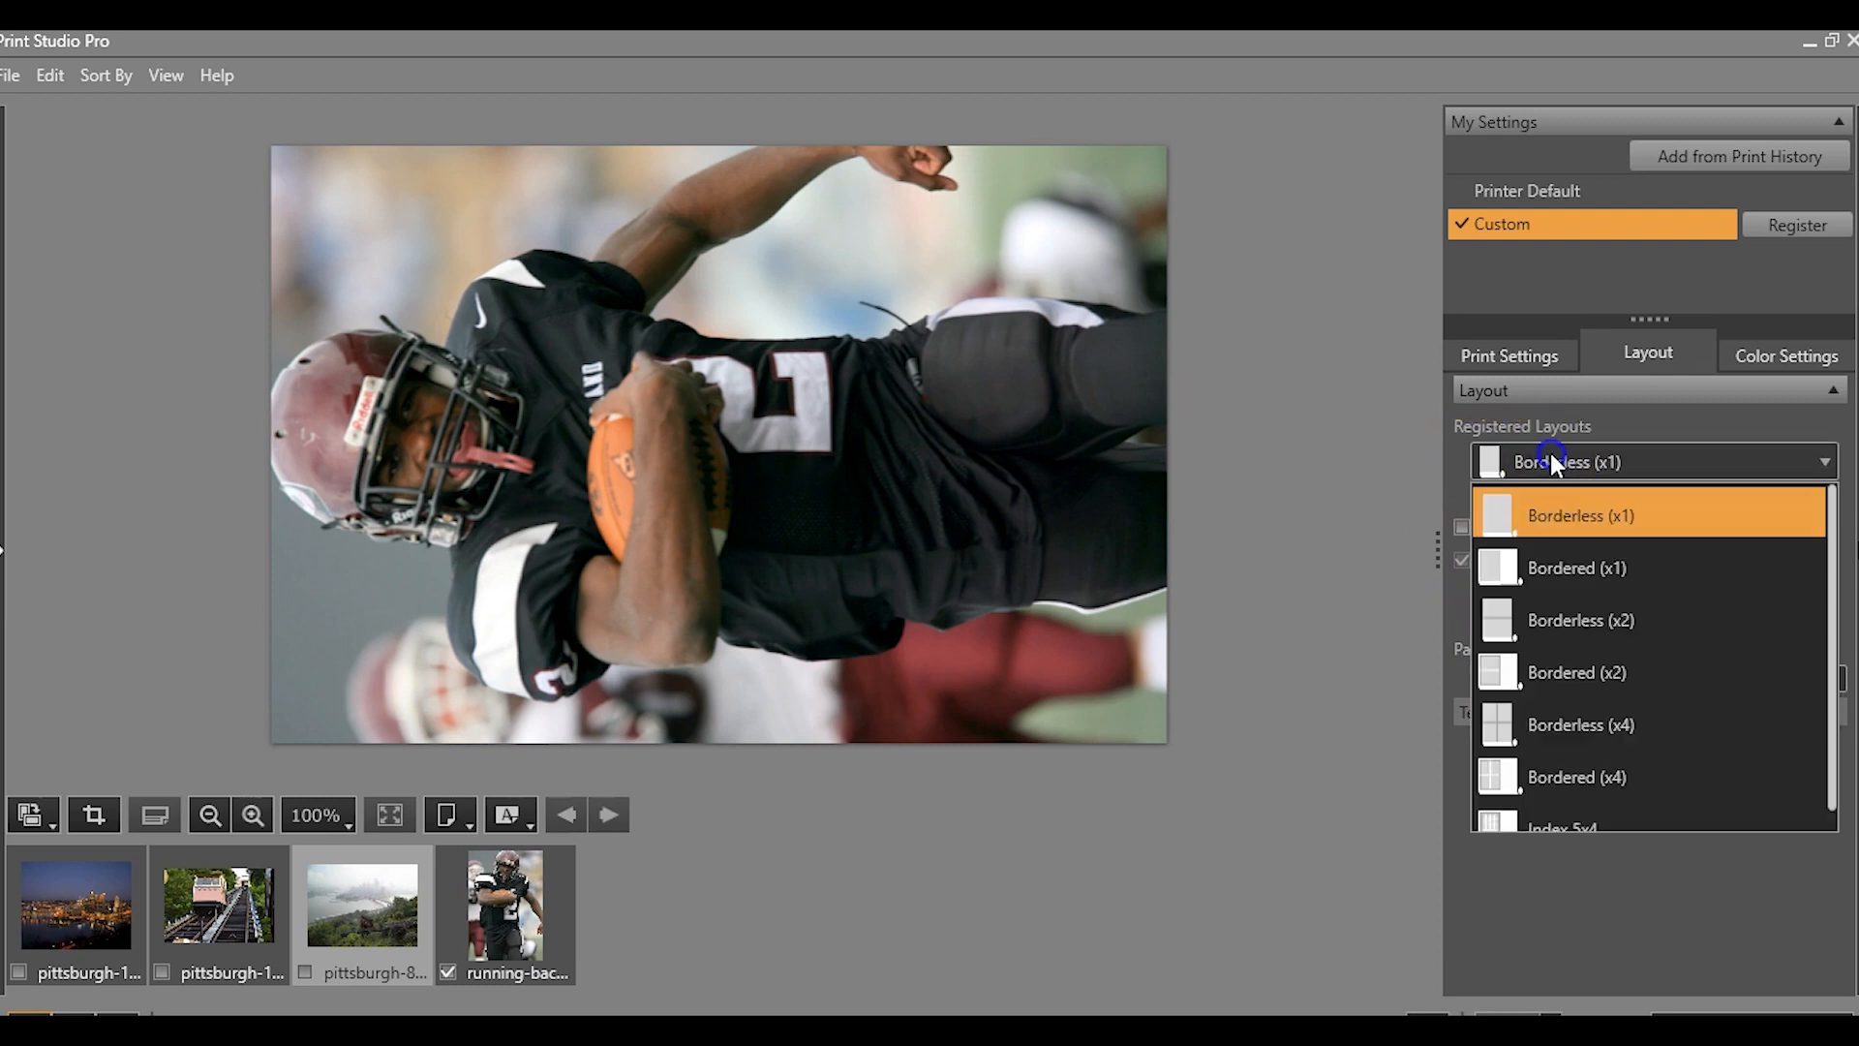
left_click(1558, 577)
left_click(1129, 618)
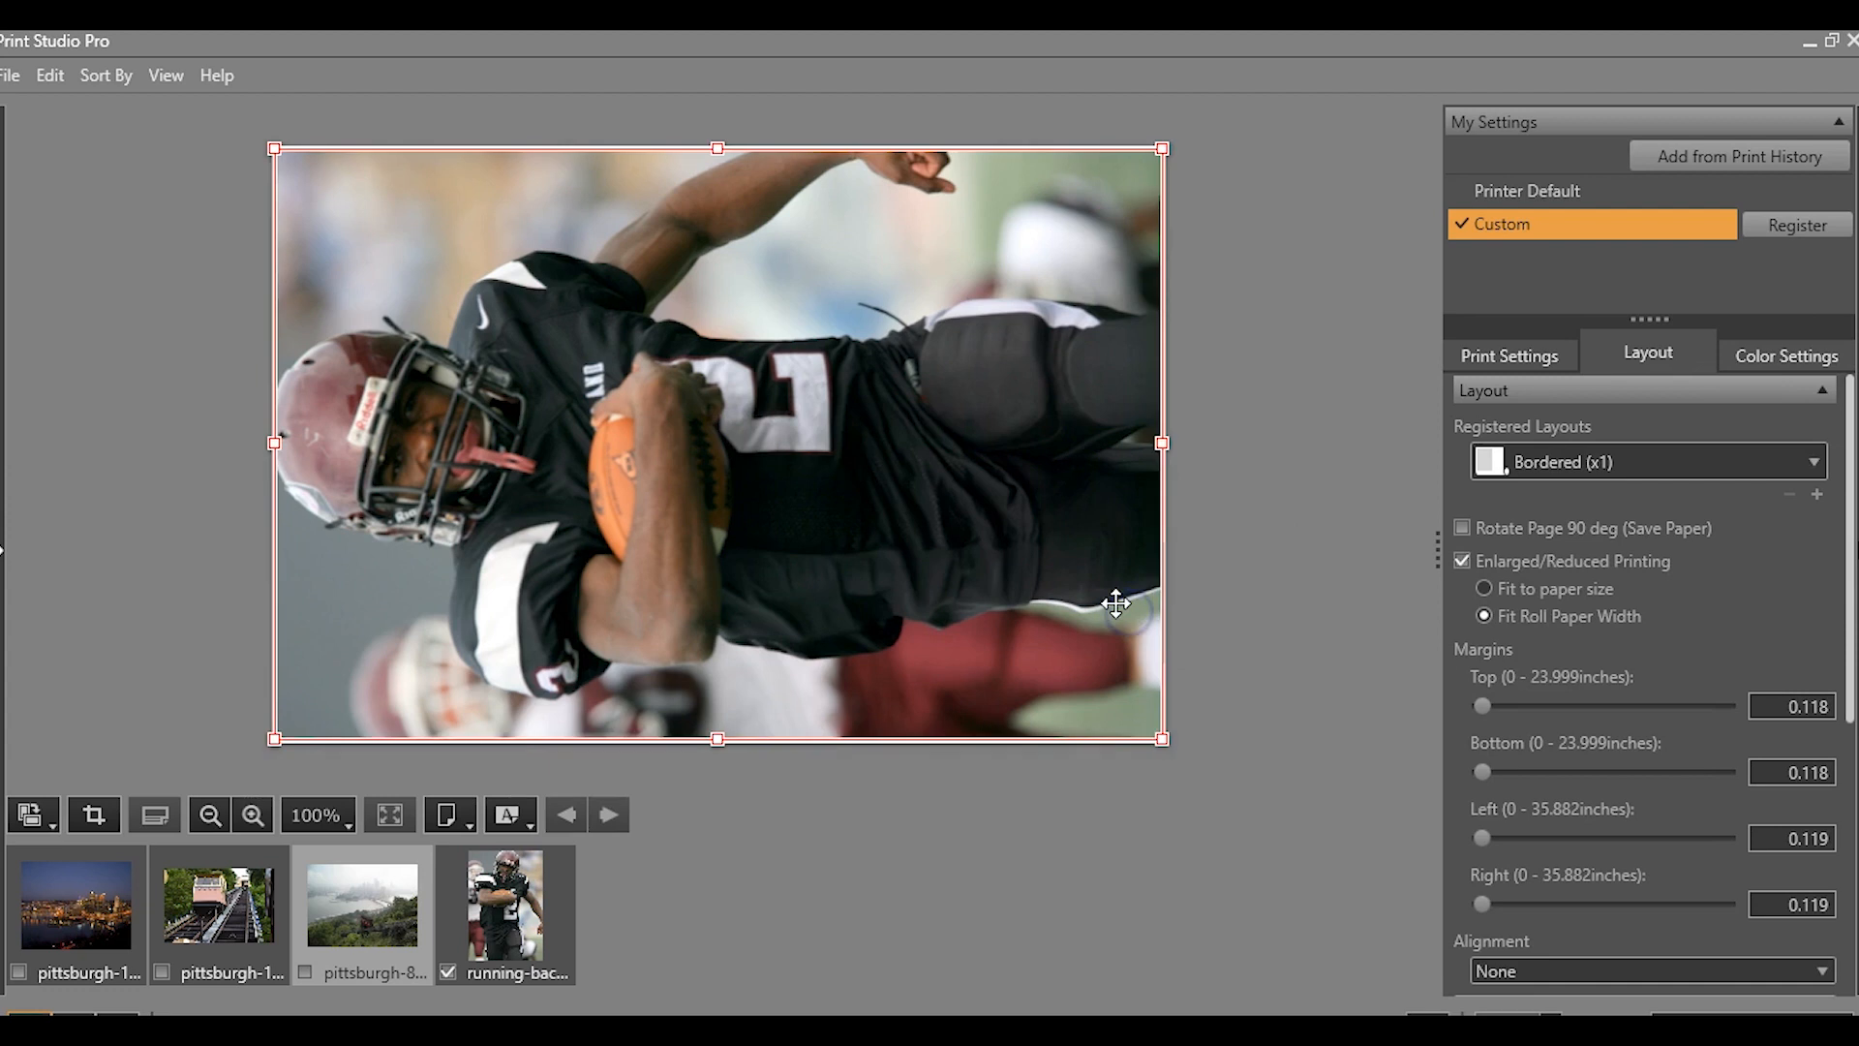
Scale the photo with Fit to paper size and set all four margins to 0 inches.
left_click(1486, 588)
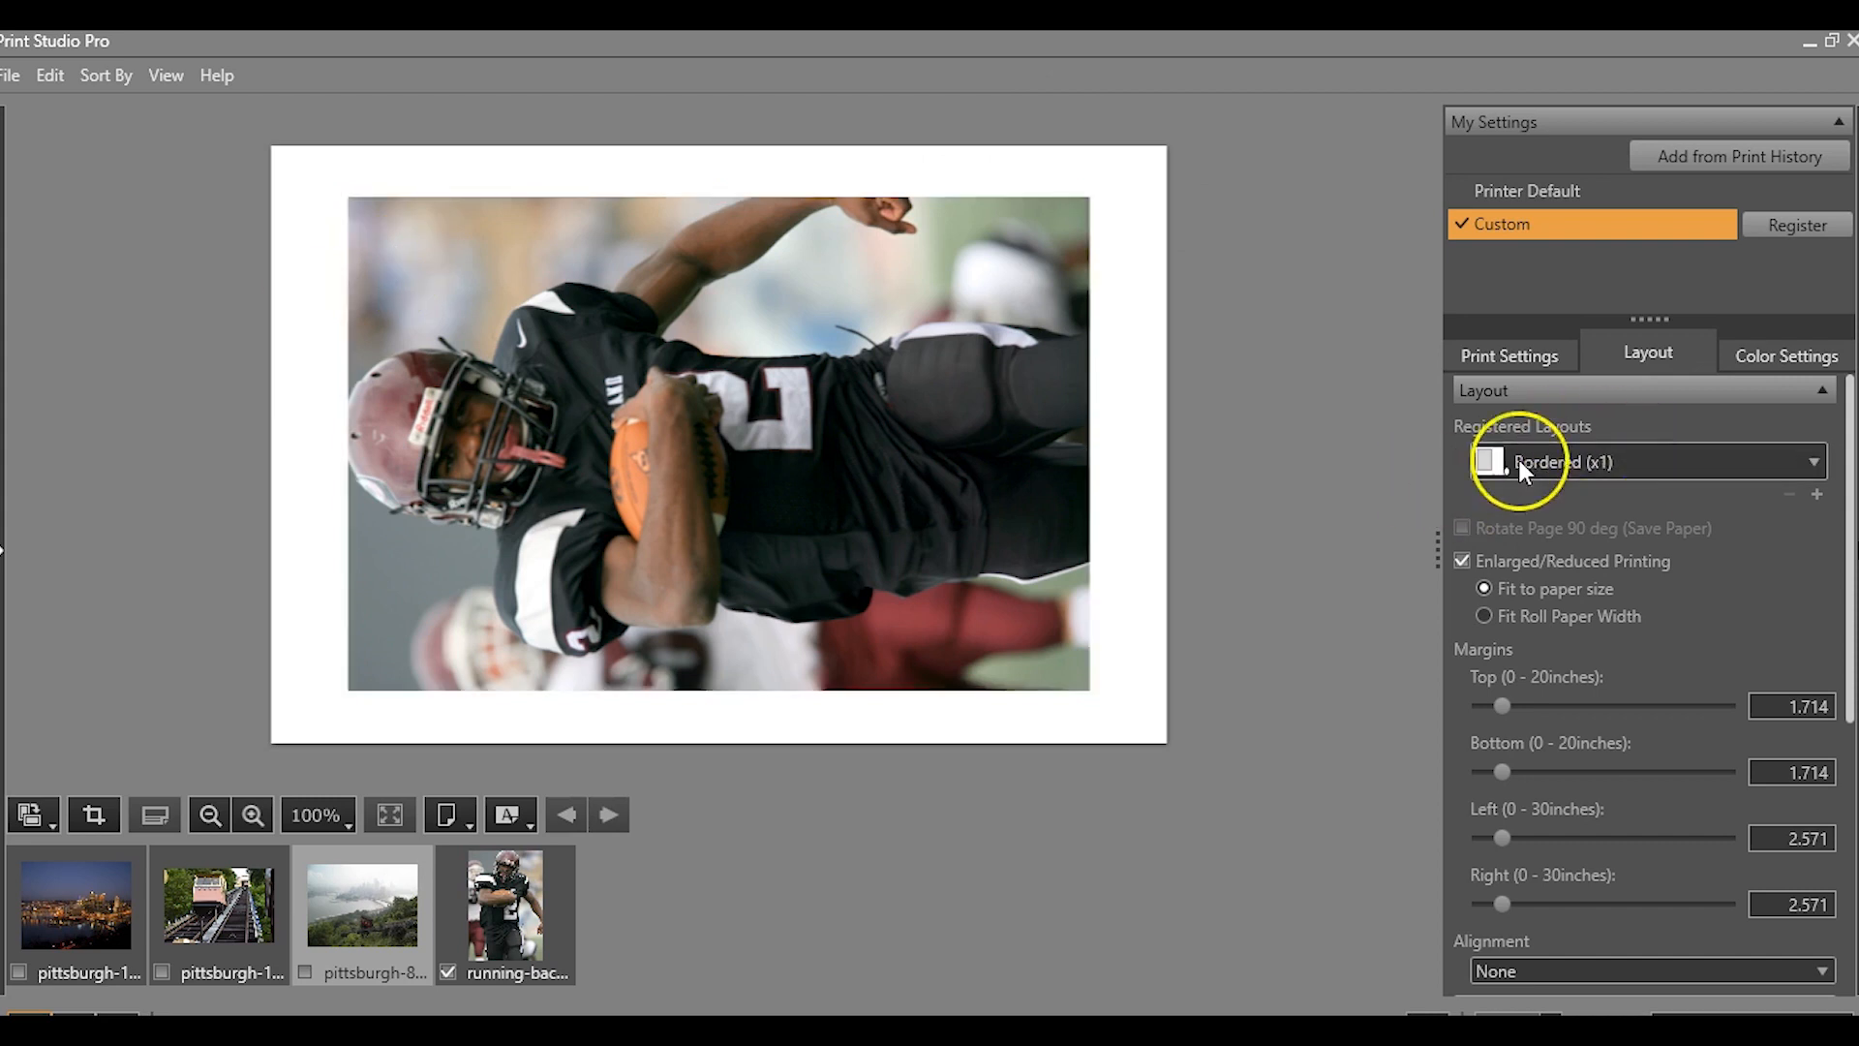
left_click_drag(1505, 707, 1461, 704)
left_click_drag(1503, 771, 1441, 787)
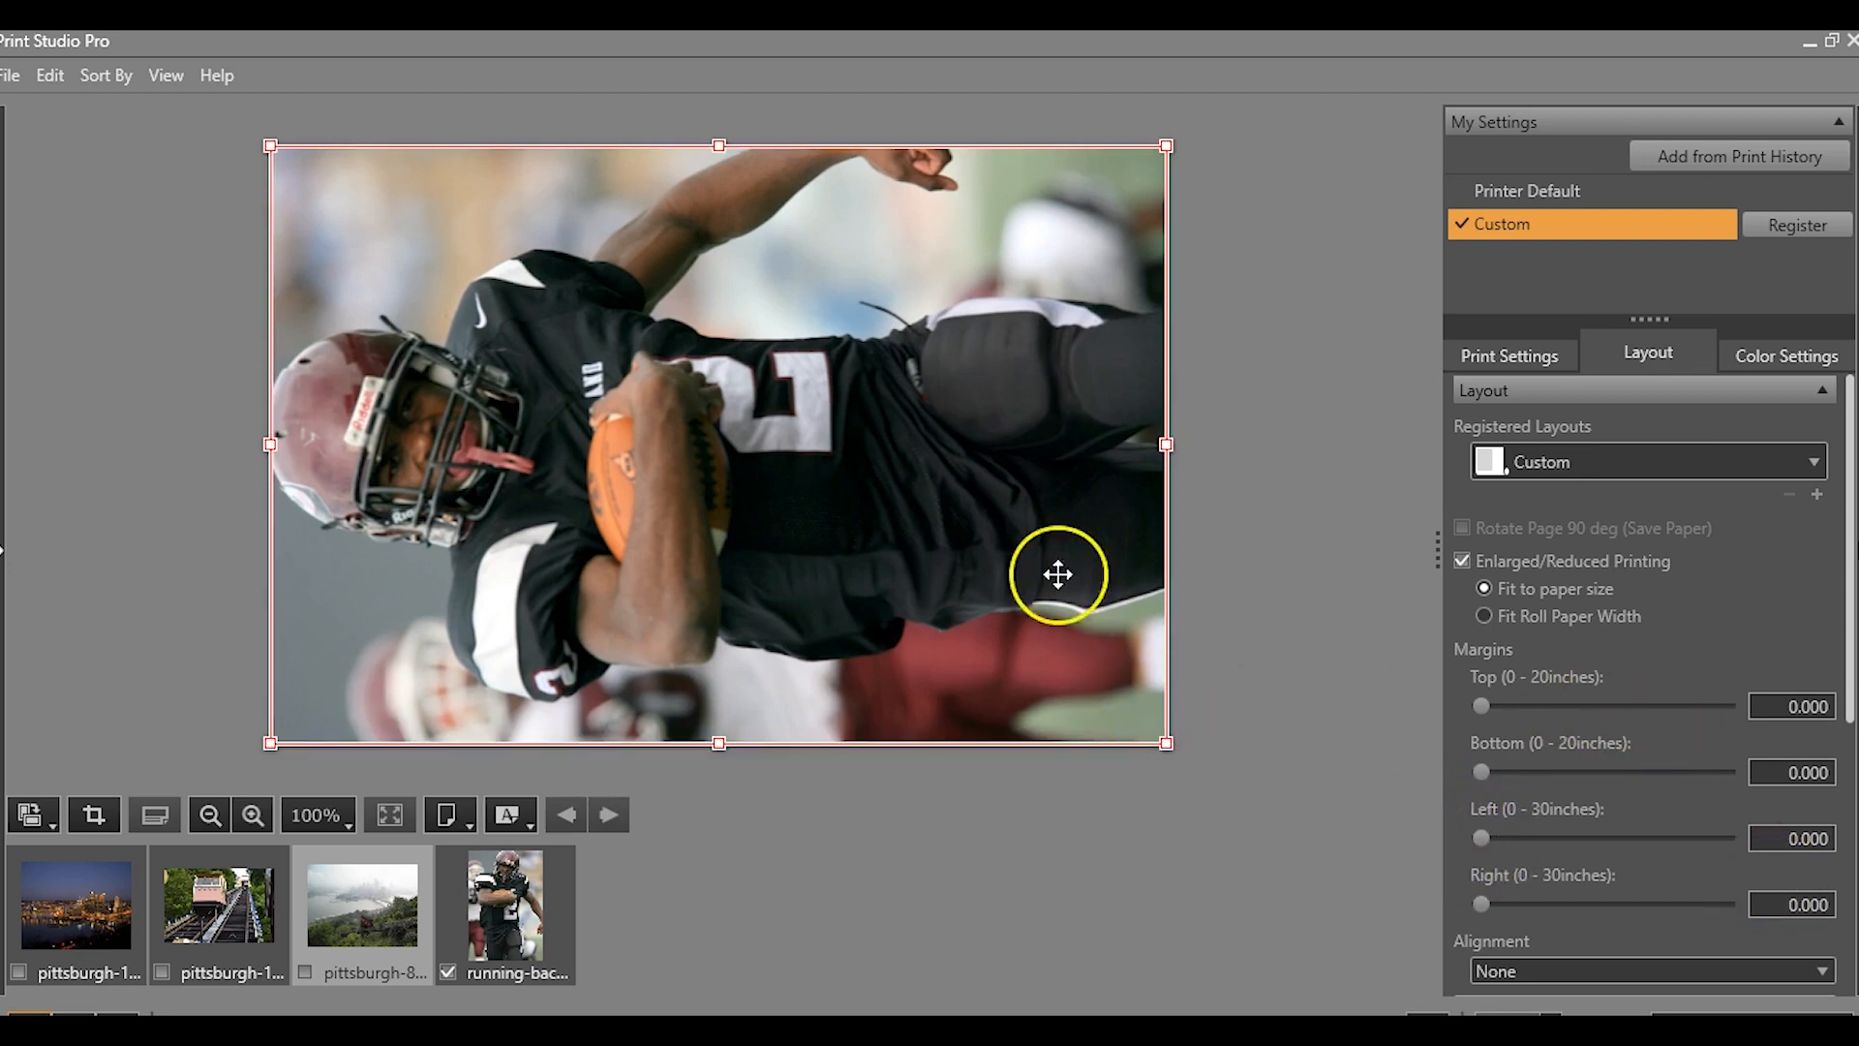
Switch the print preview from the single-sheet view to the roll paper view.
left_click(451, 821)
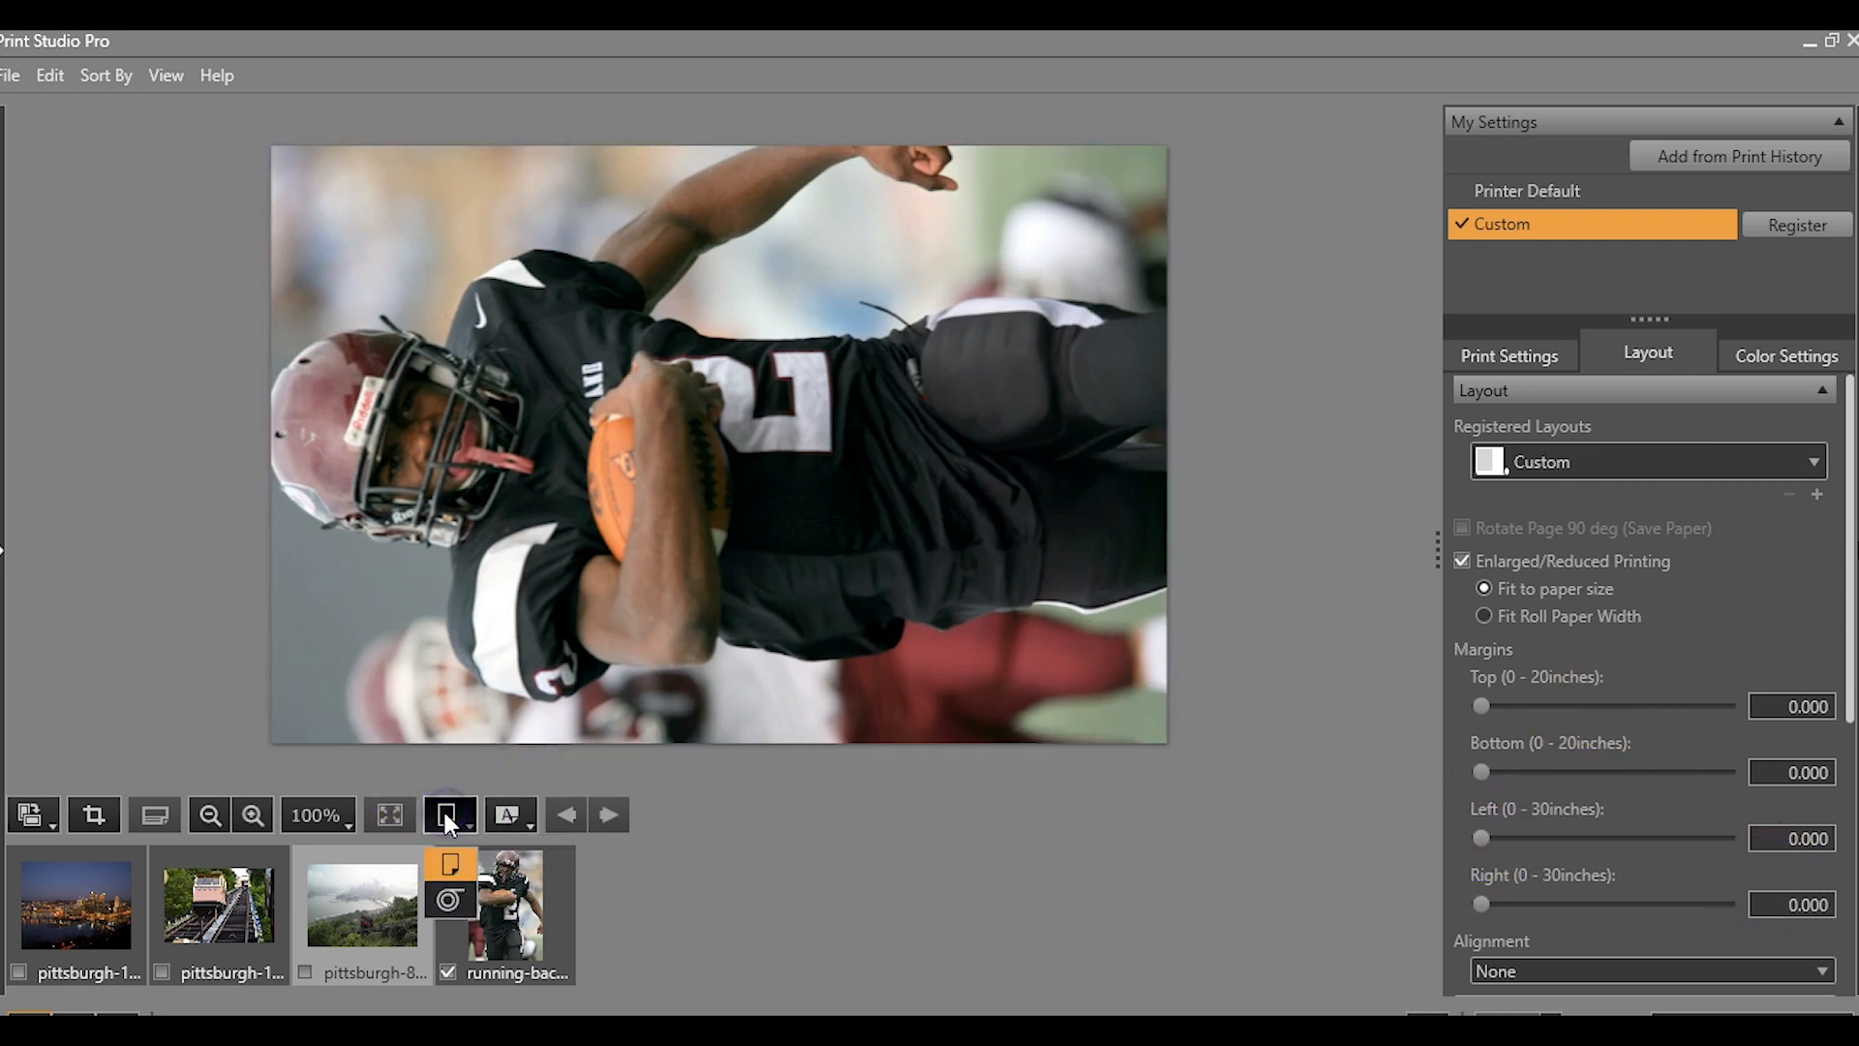
left_click(461, 909)
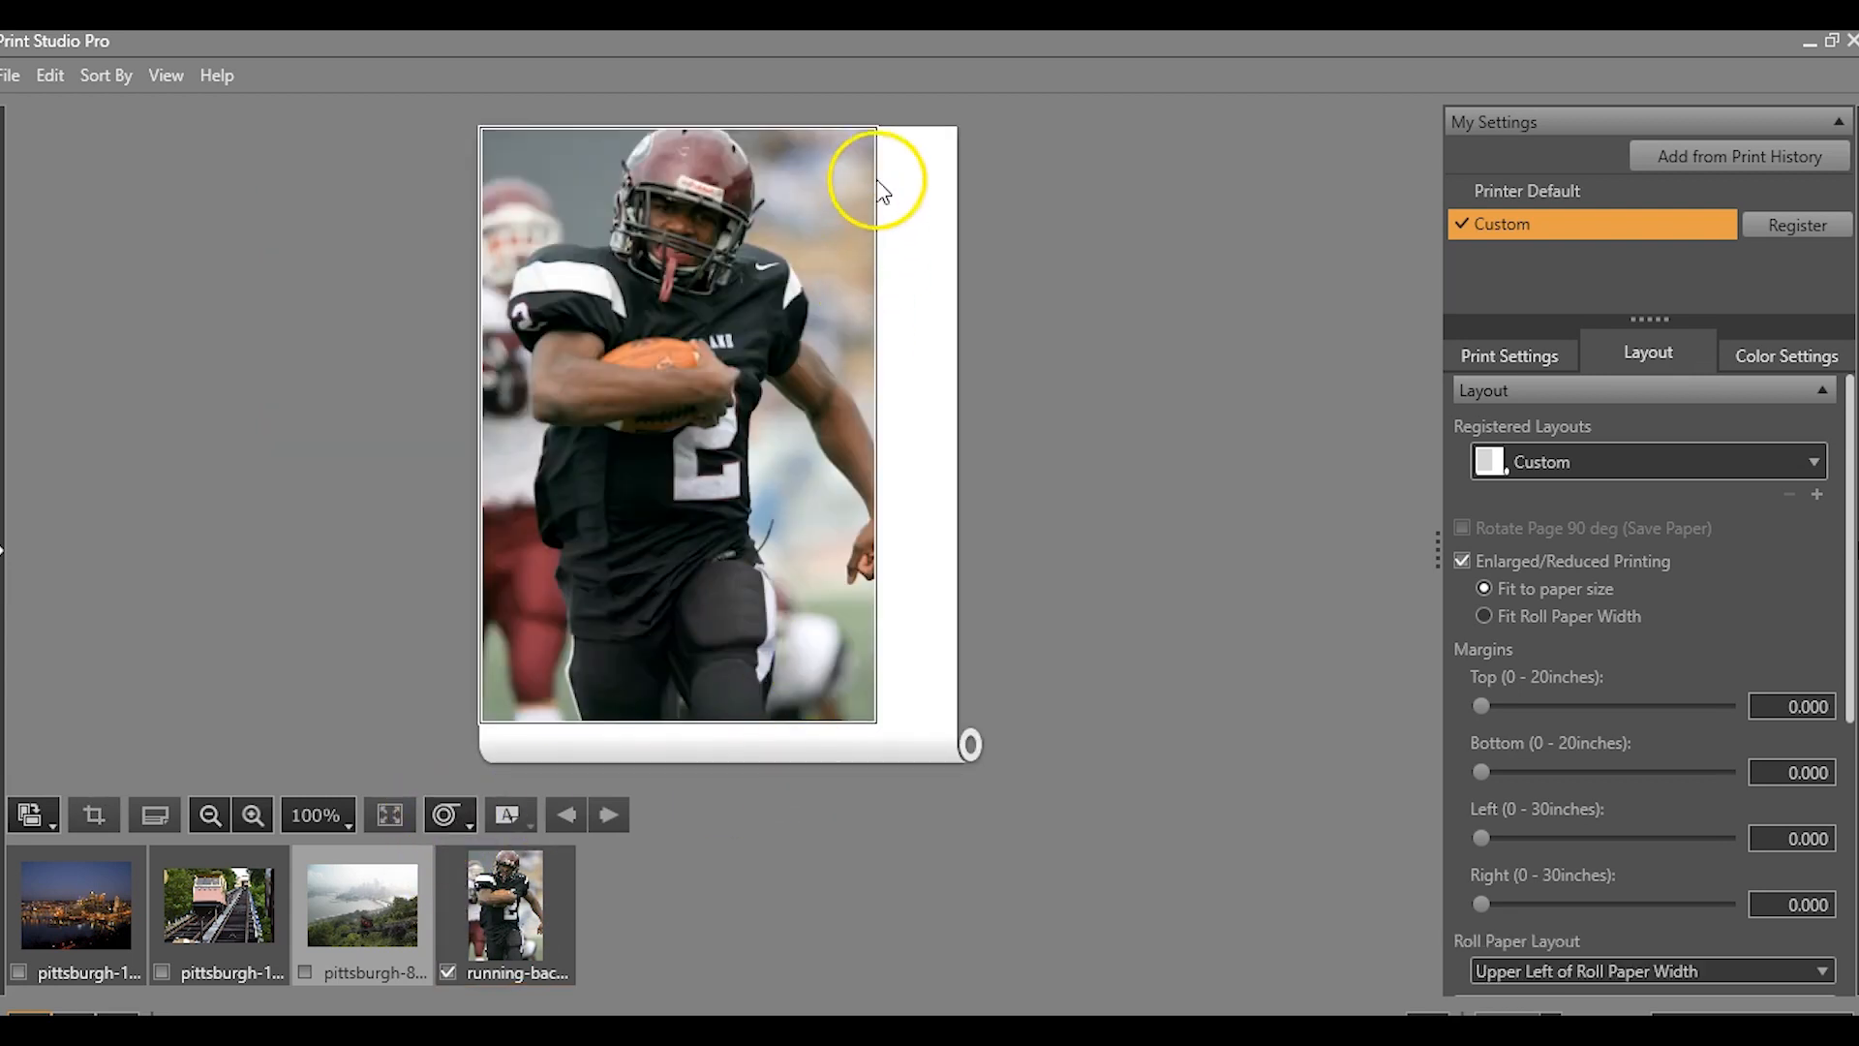
left_click(511, 820)
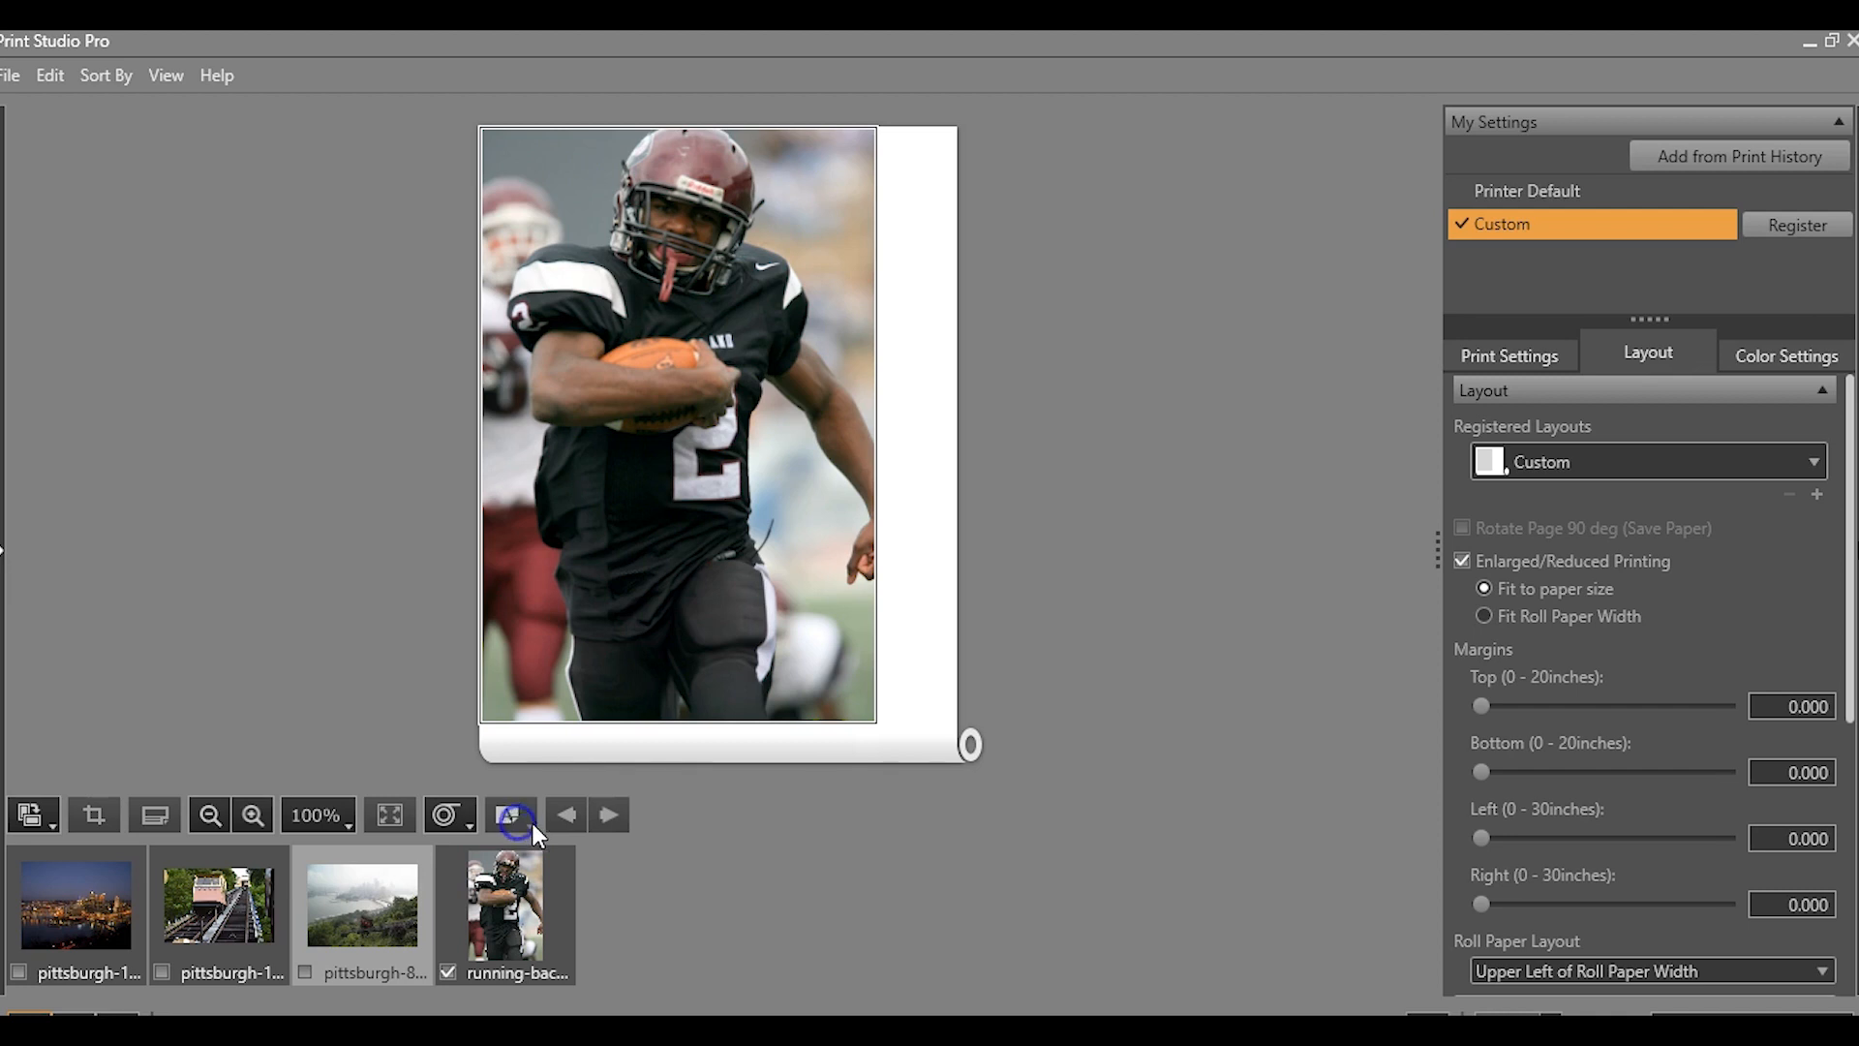
Try the Portrait paper orientation for the photo and return it to Landscape.
scroll(1531, 705, "down", 5)
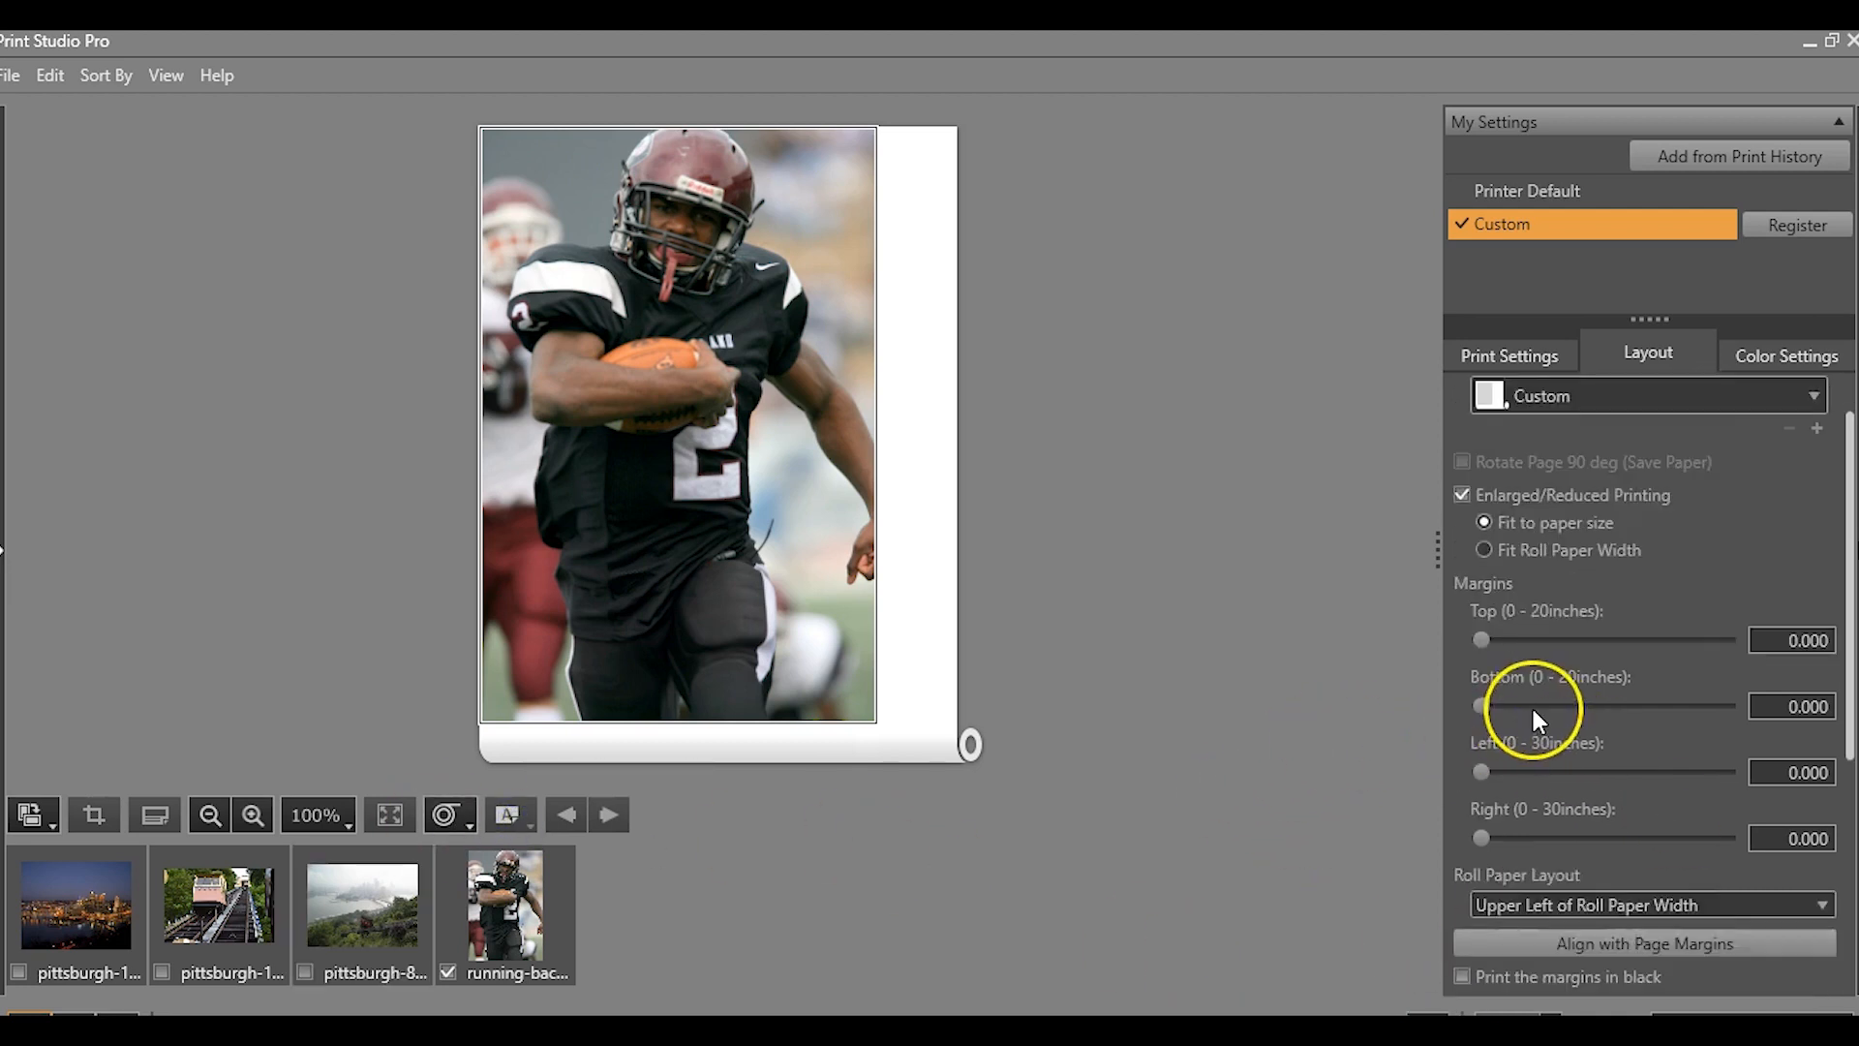
scroll(1668, 754, "down", 1)
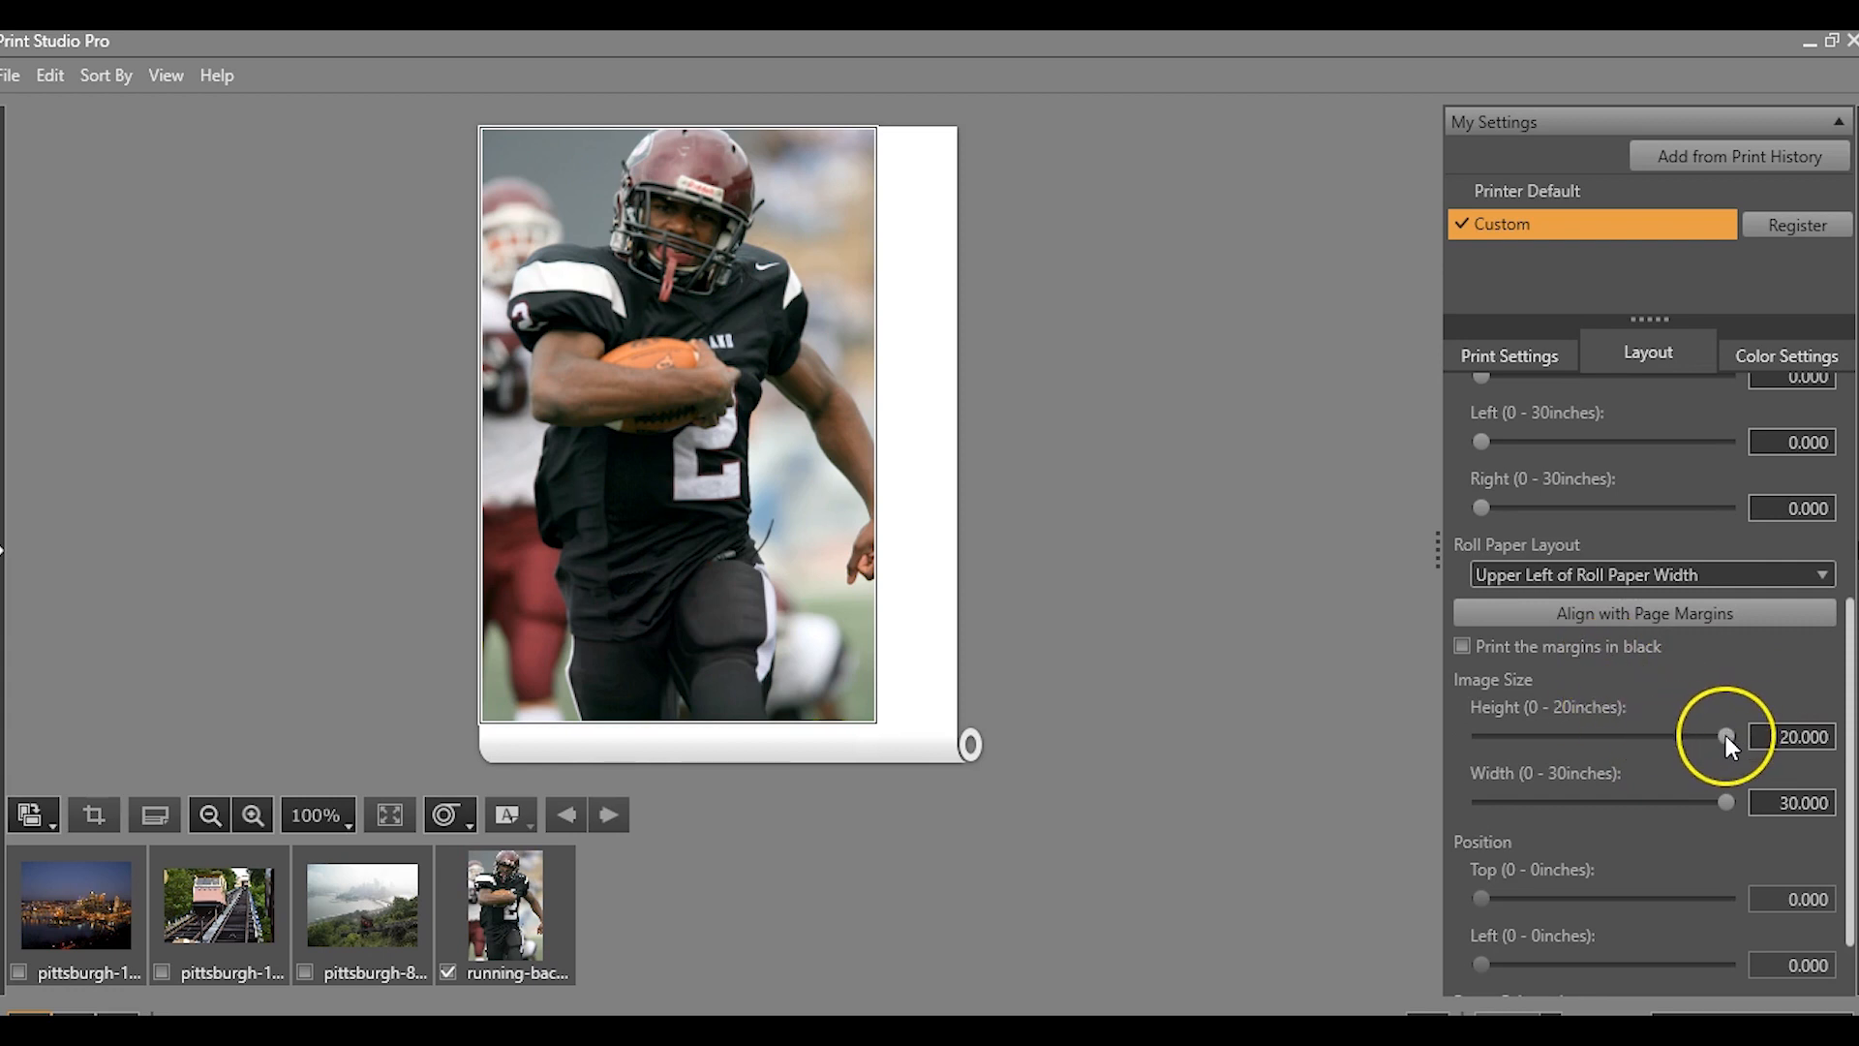
scroll(1608, 820, "down", 1)
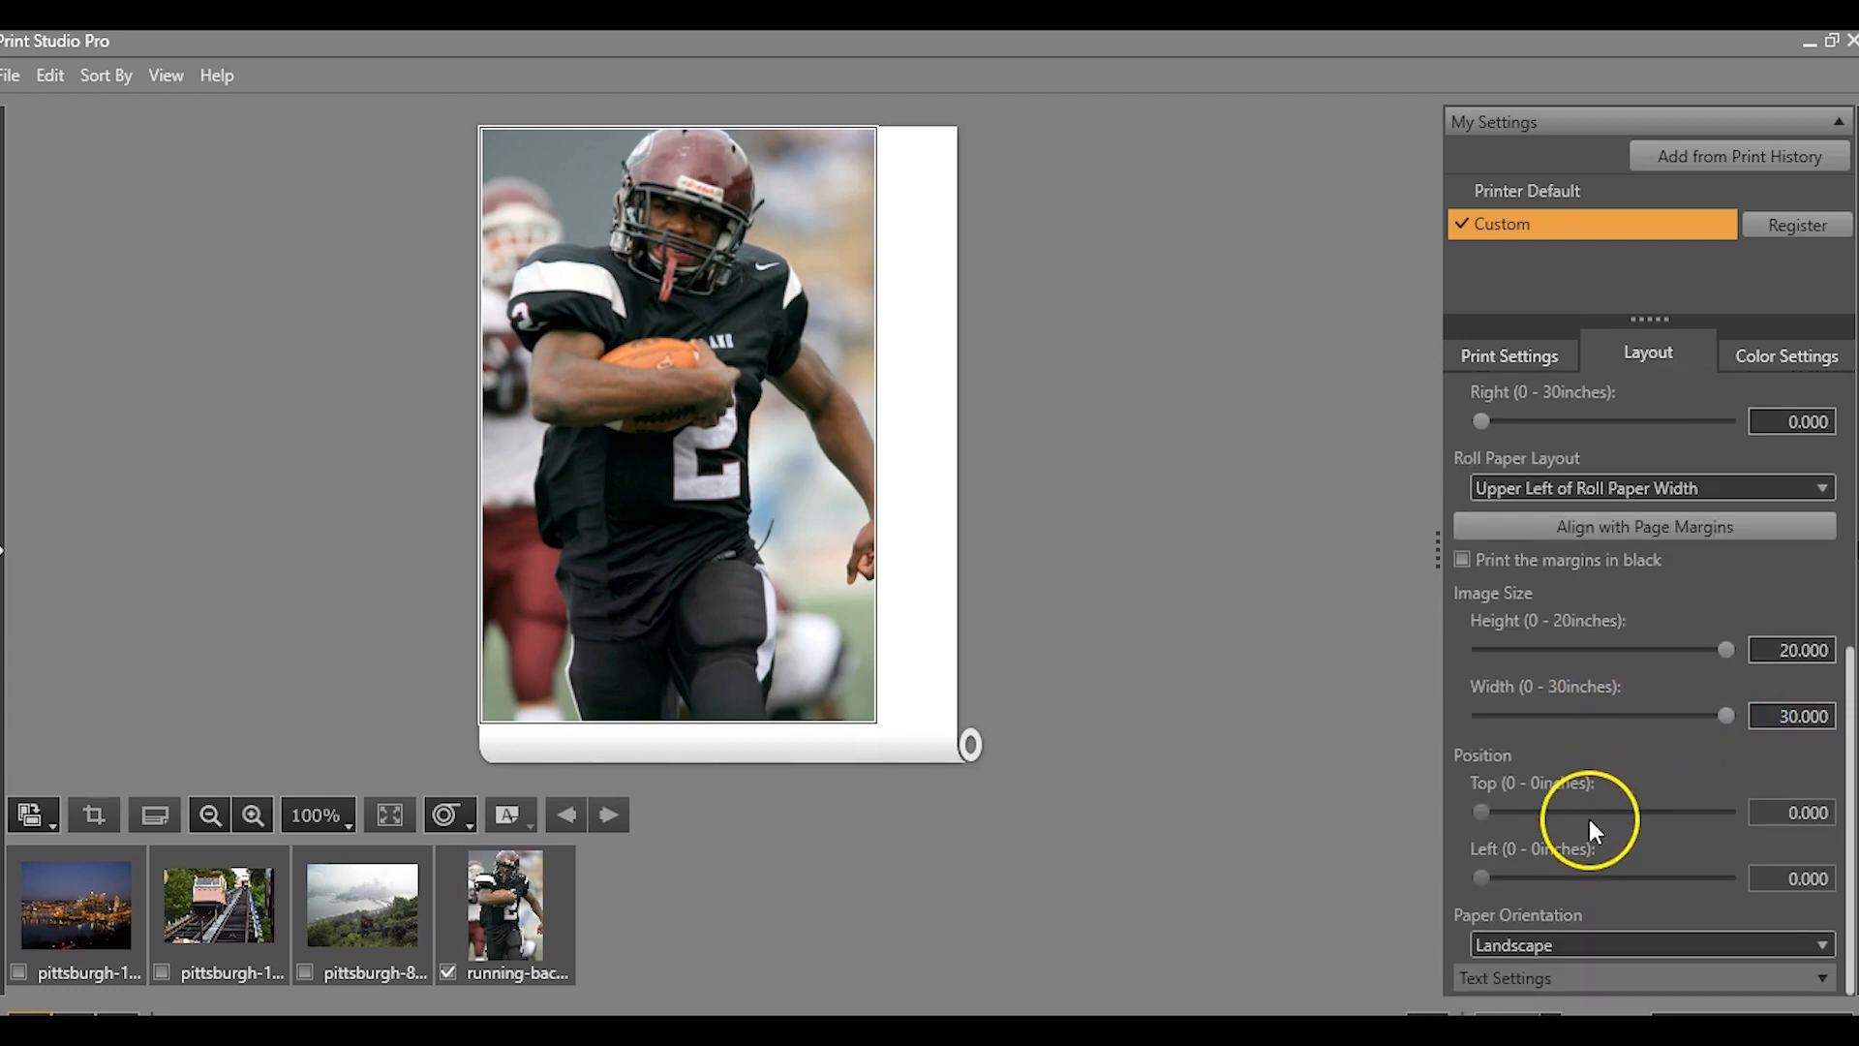
left_click(1544, 941)
left_click(1573, 972)
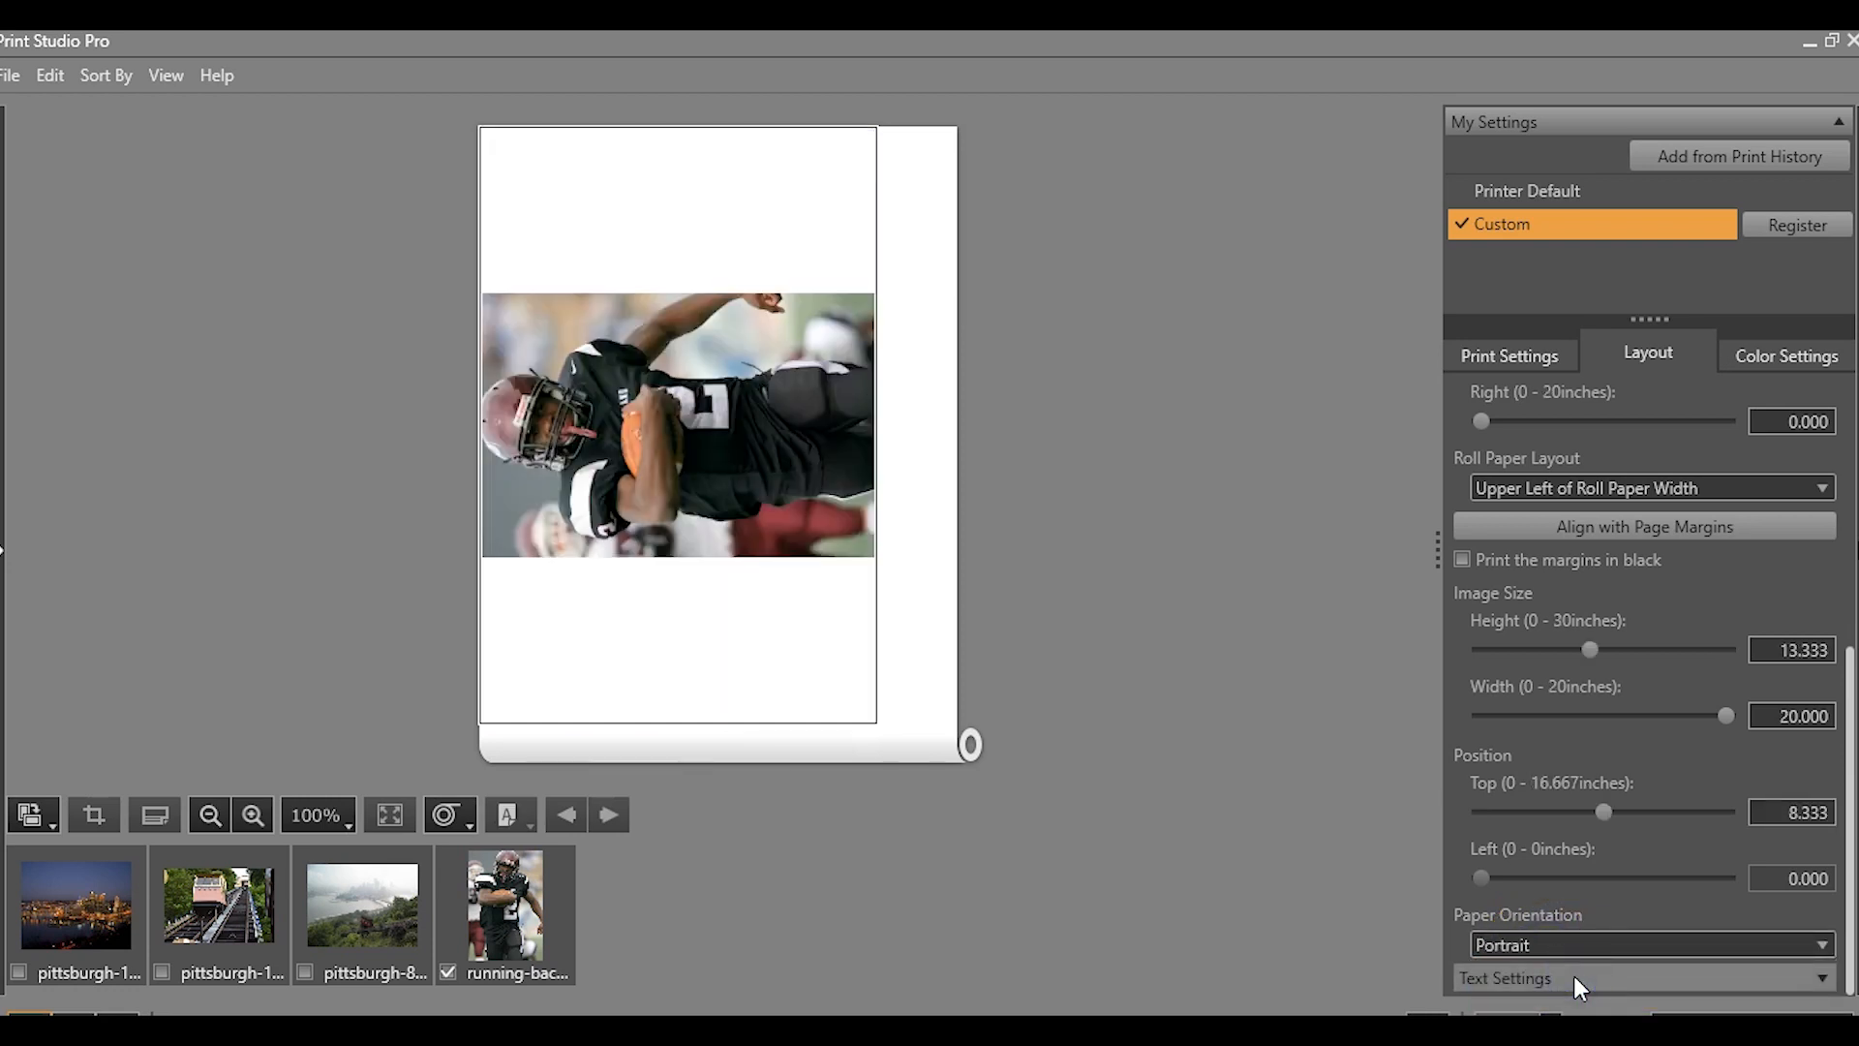
left_click(1540, 944)
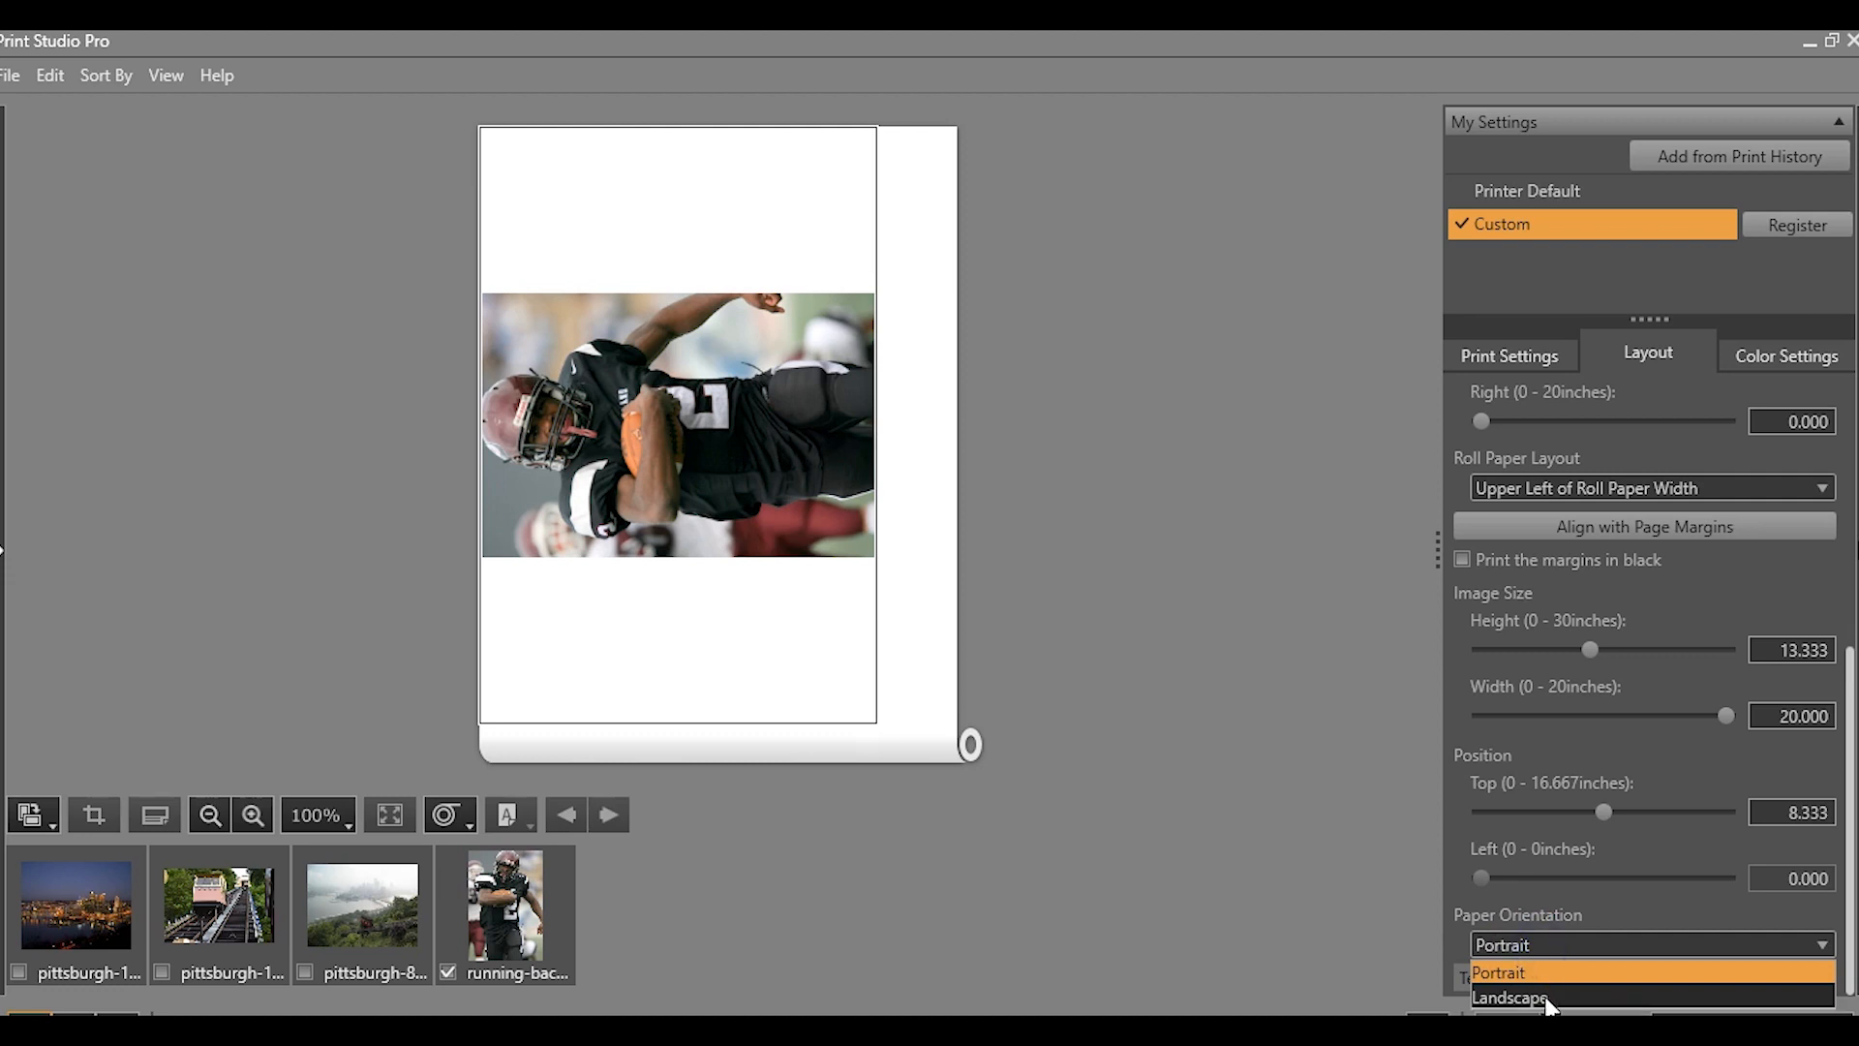
left_click(1547, 999)
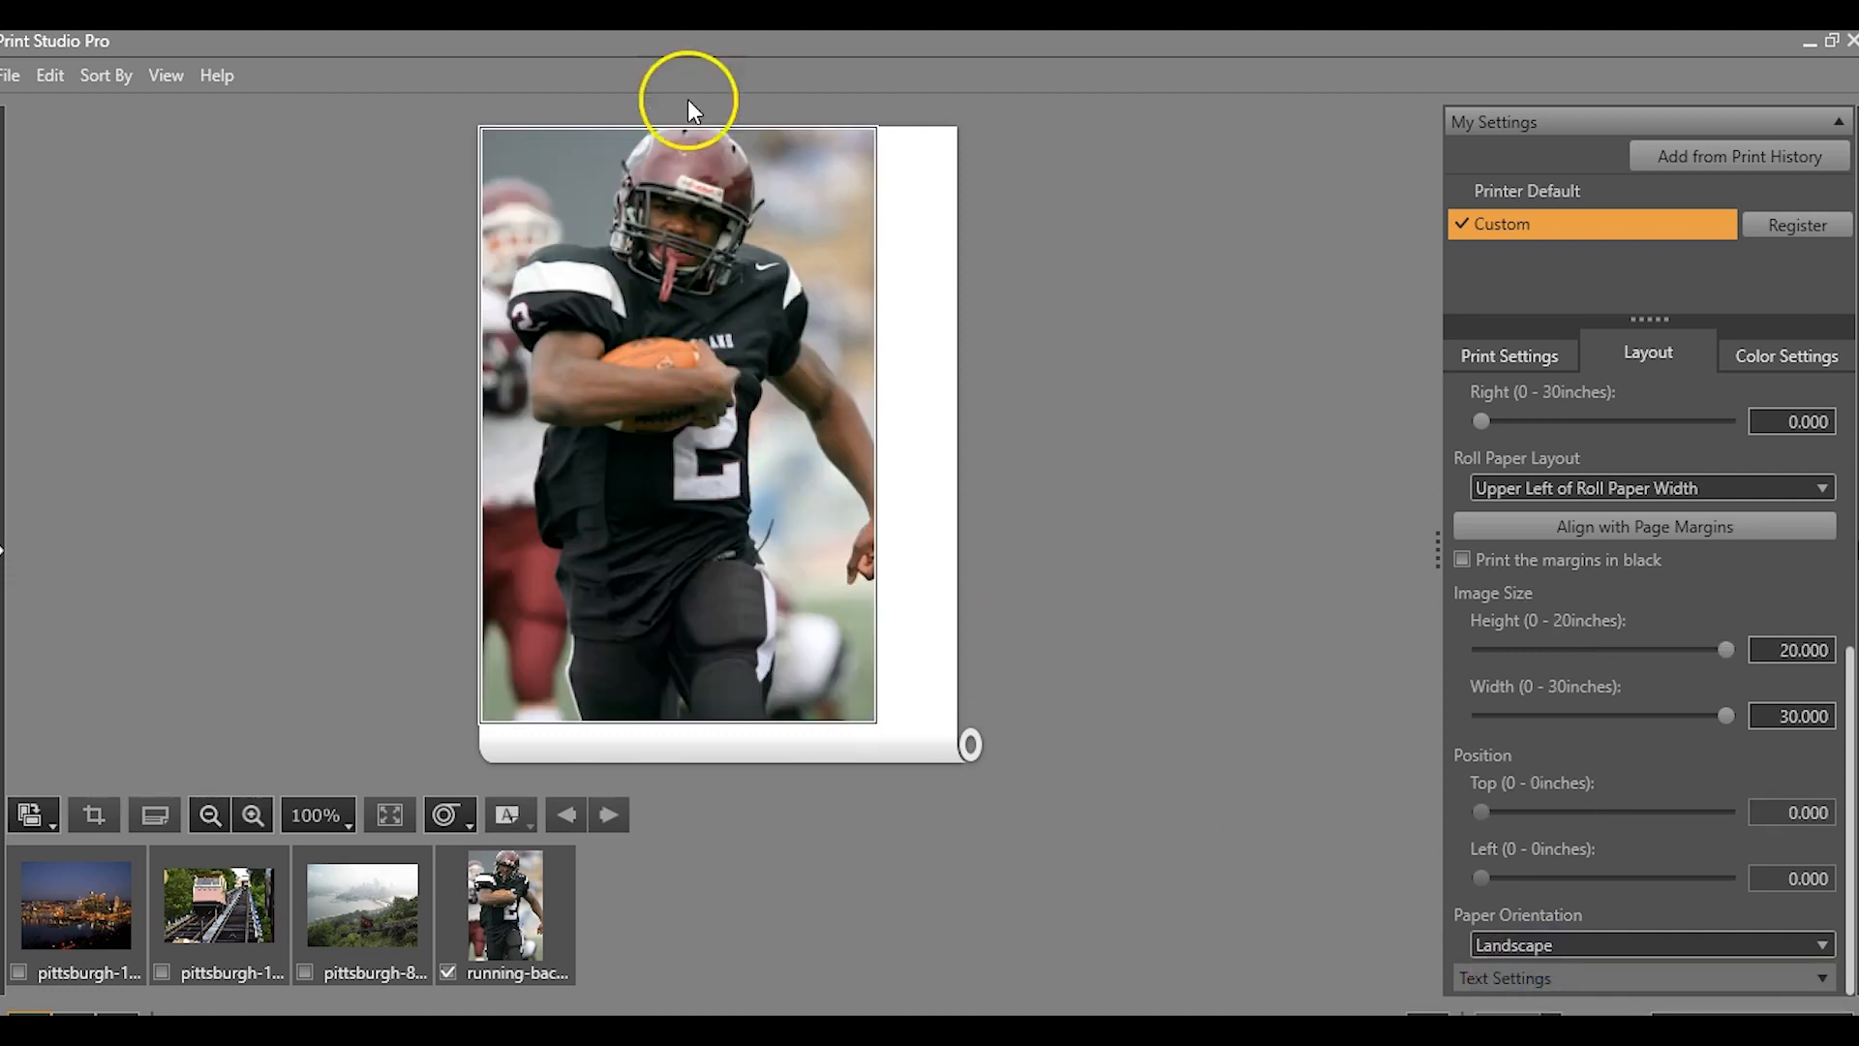
Look over the color settings and print one copy of the poster, accepting the printable-area warning and the print summary.
left_click(1743, 362)
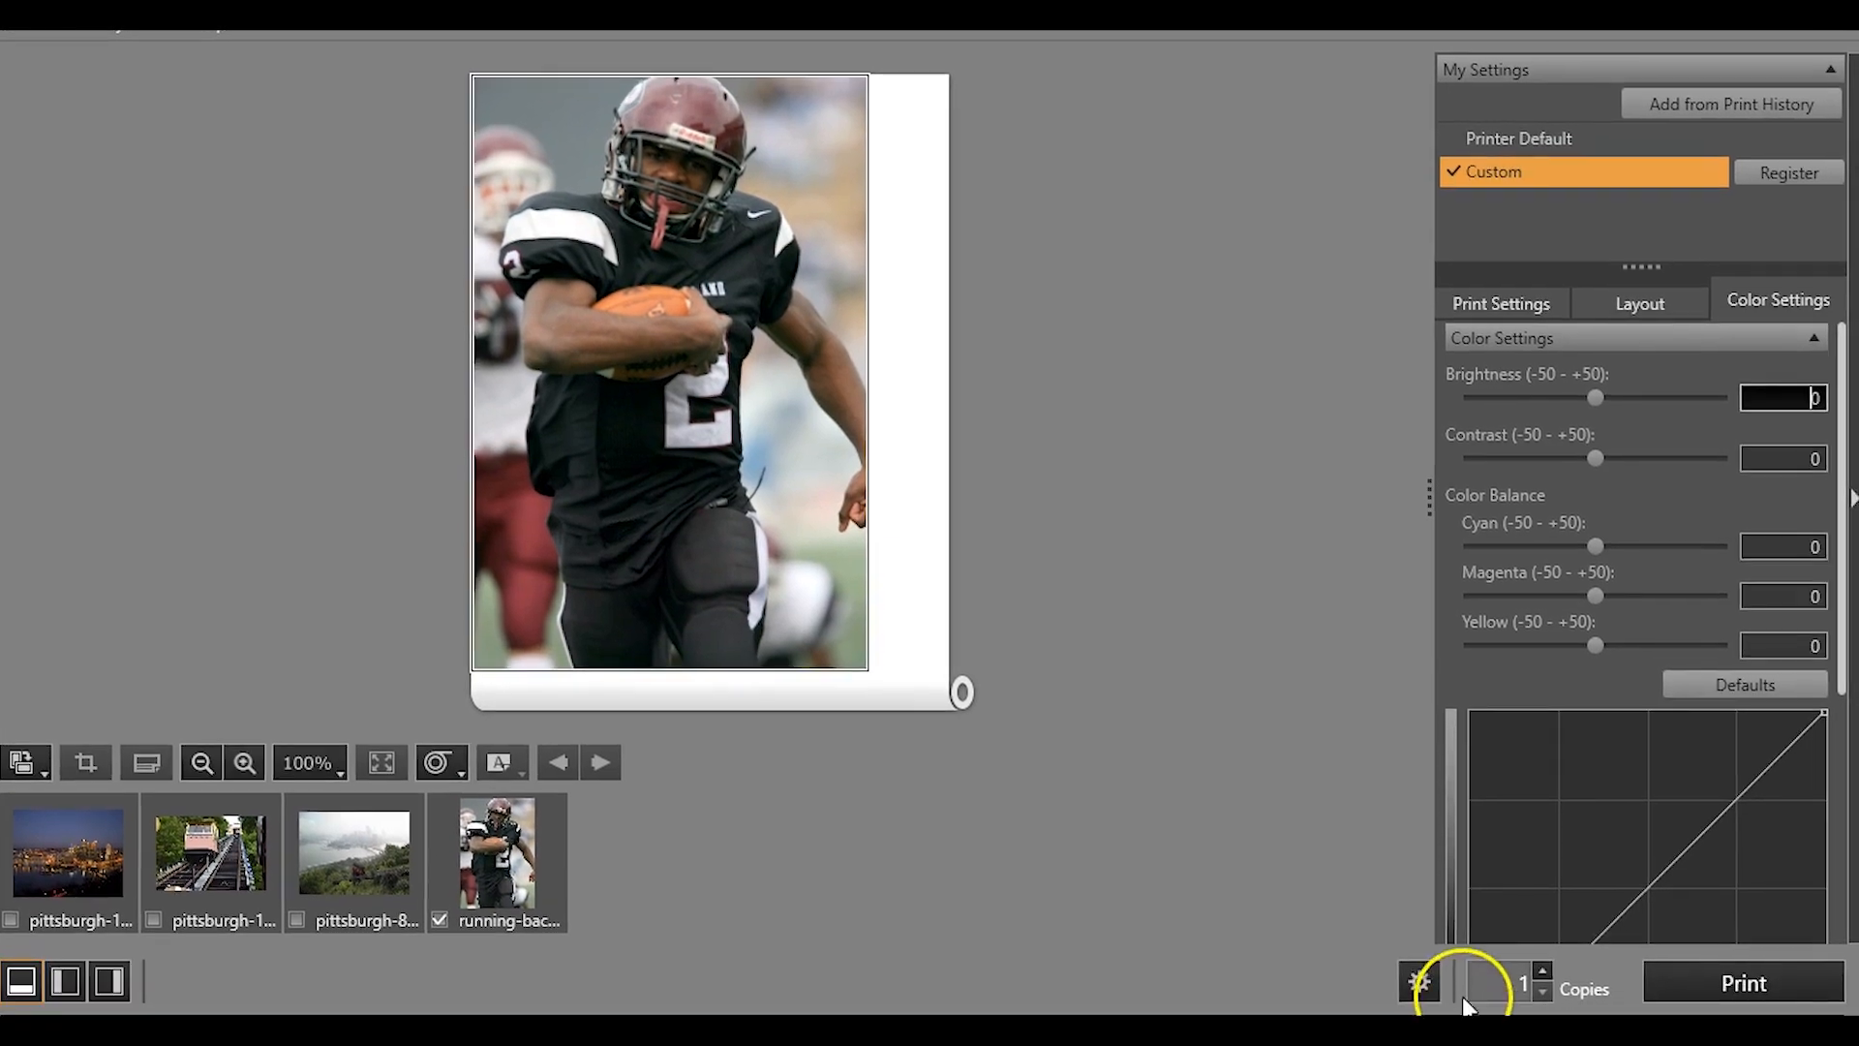
left_click(1738, 982)
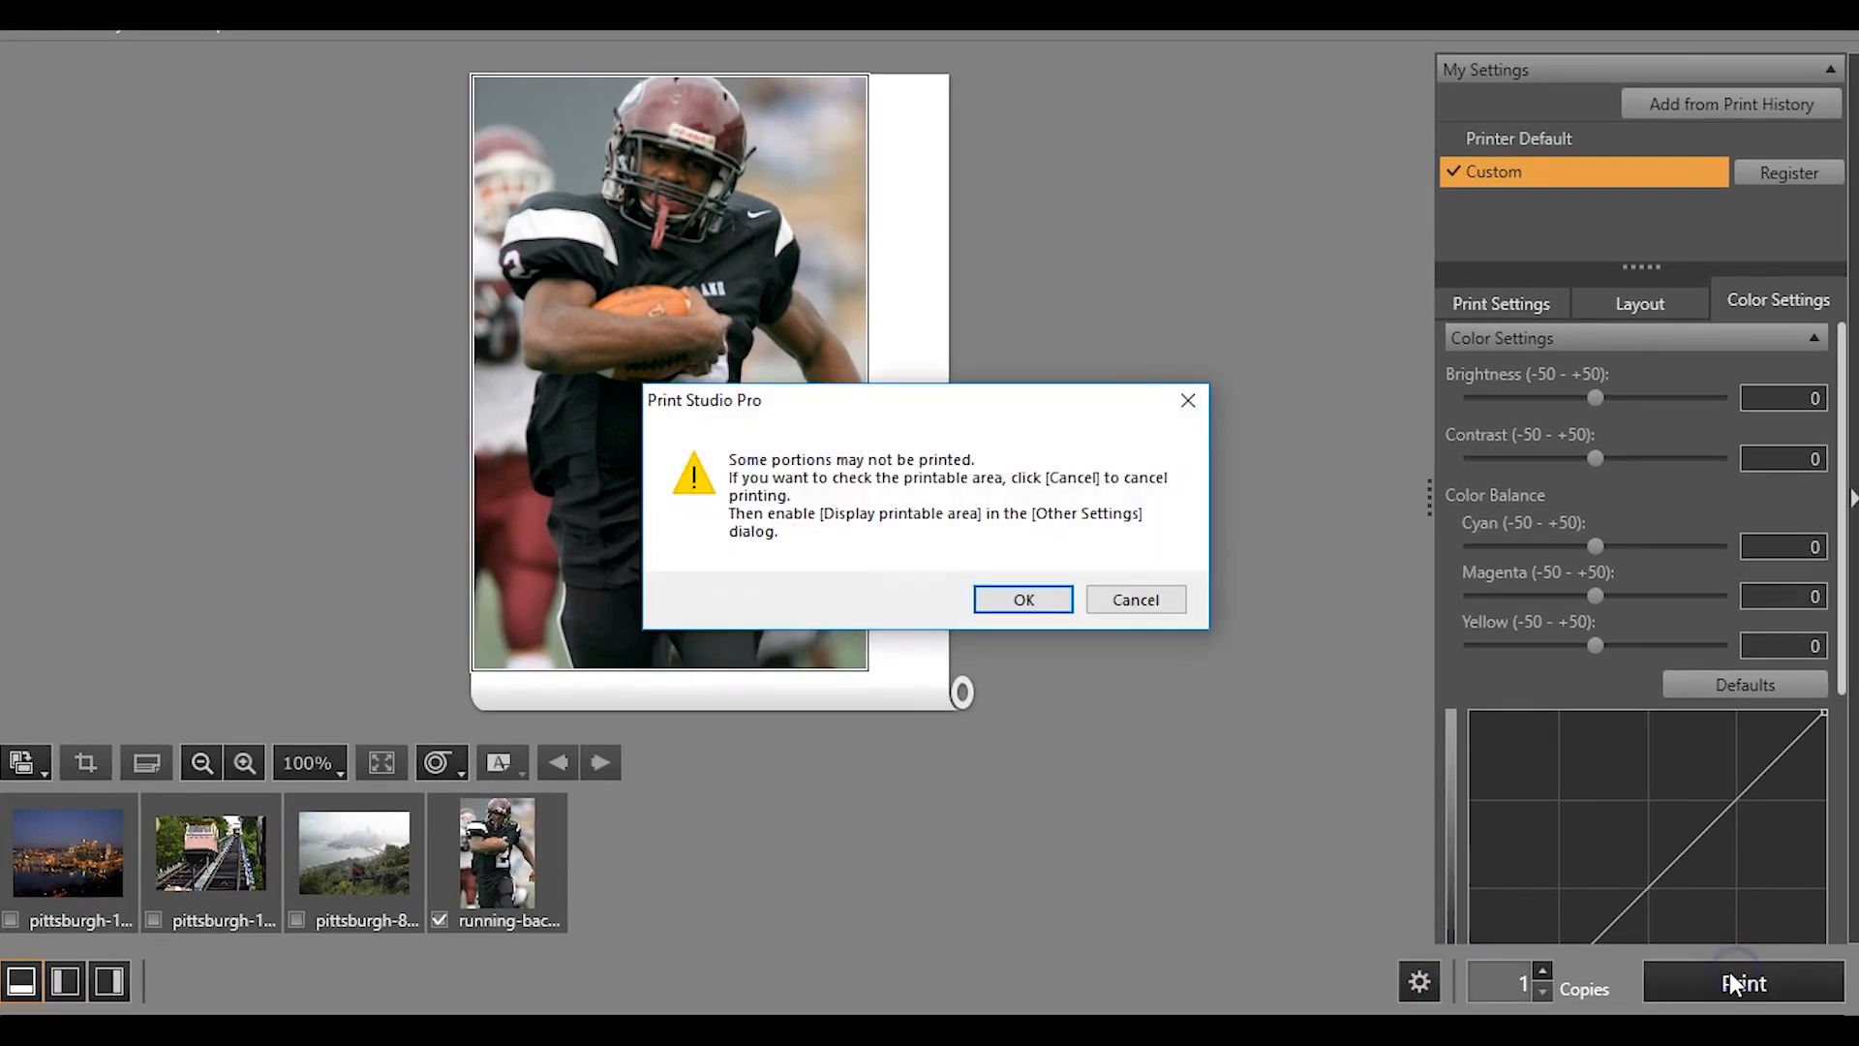
left_click(1044, 599)
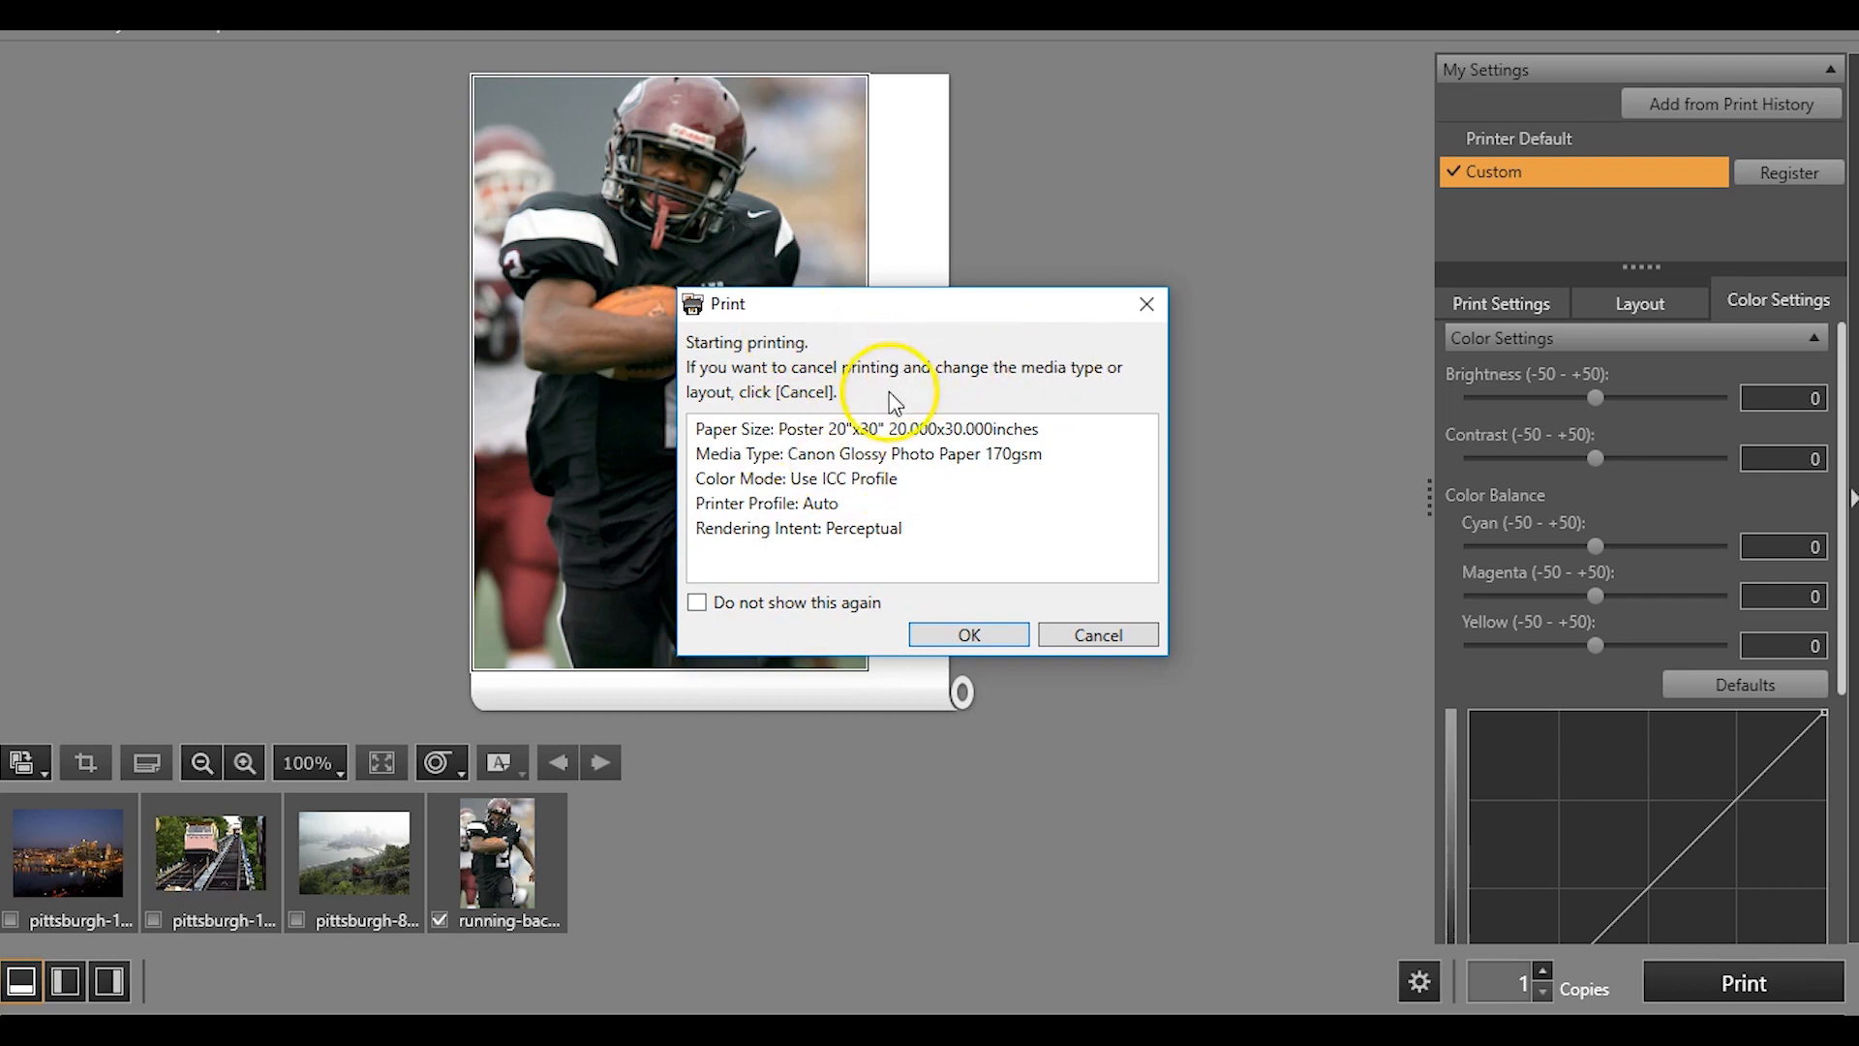
left_click(975, 632)
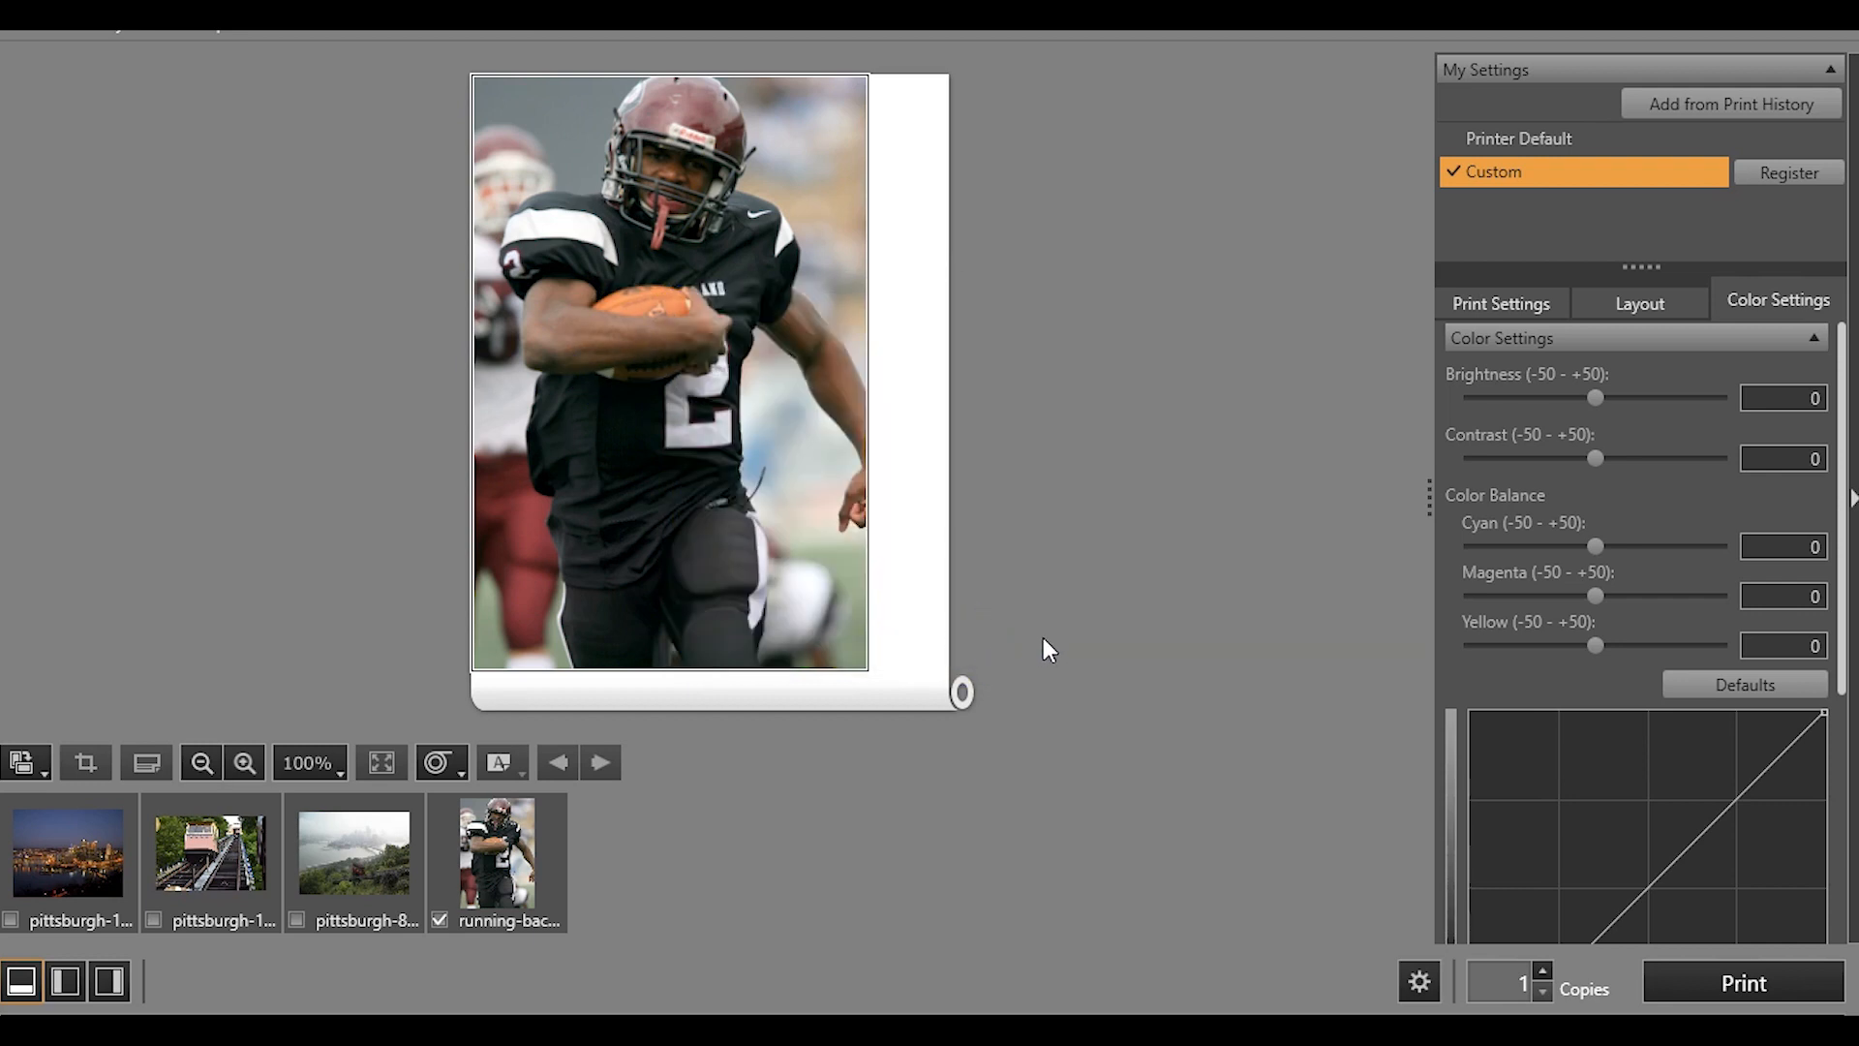